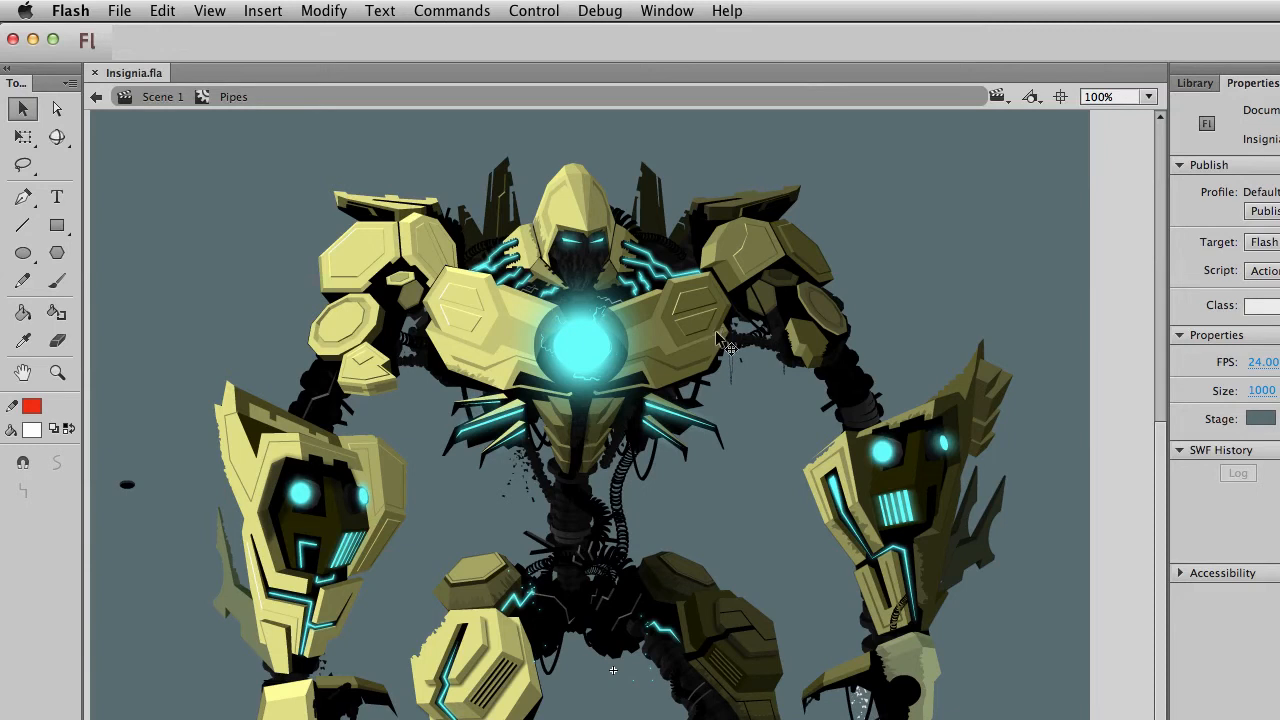
Copy the TK421 embossed symbol from the parts document and paste it into Insignia.fla, resolving the library conflict.
left_click(716, 332)
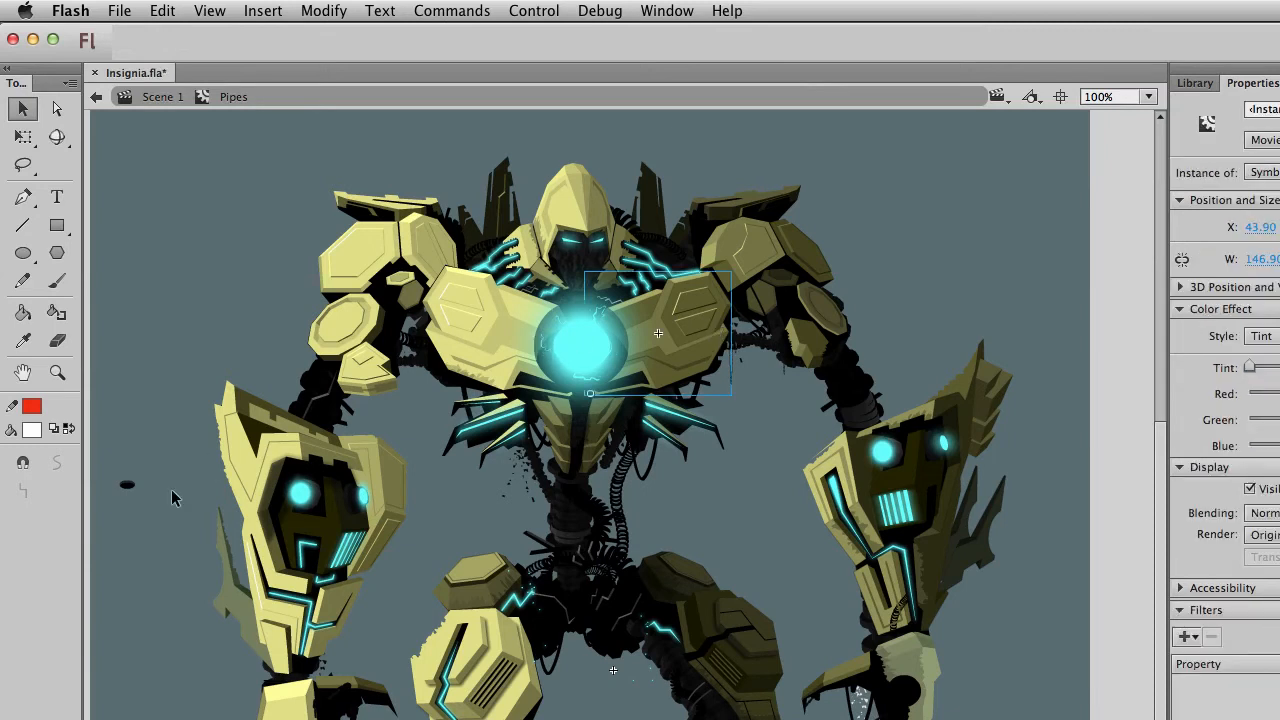
left_click(127, 485)
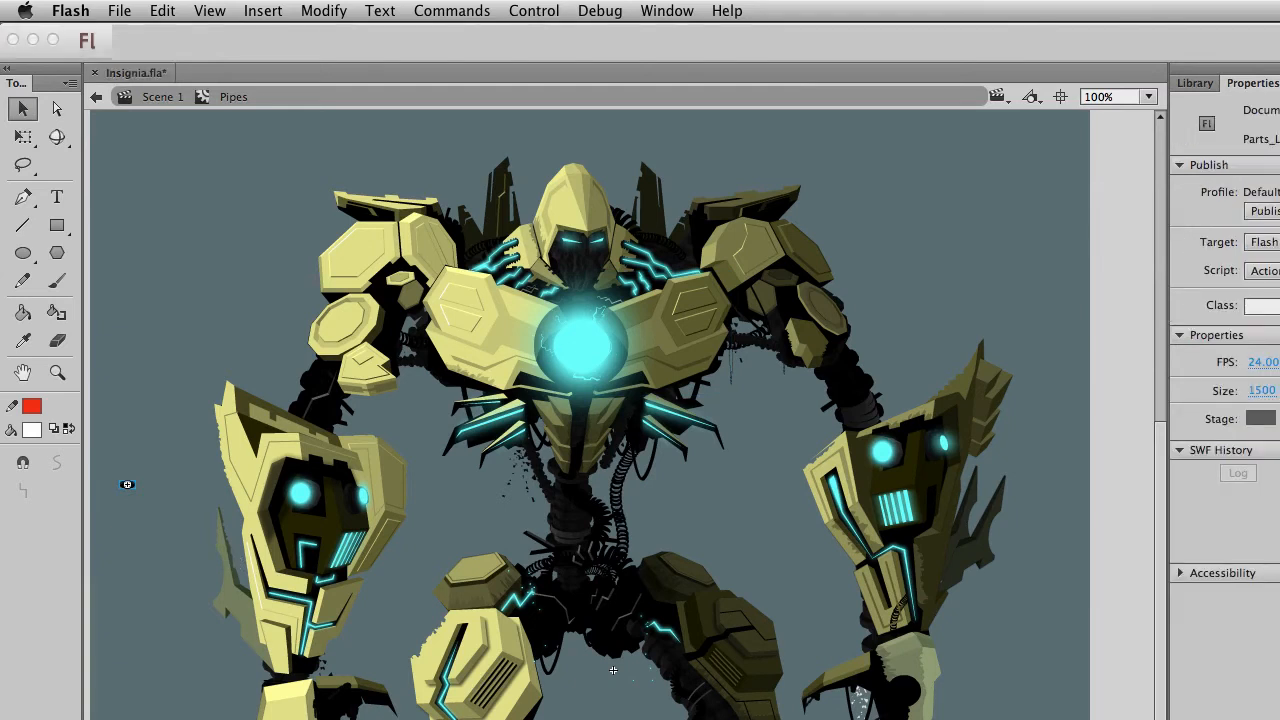
left_click(757, 423)
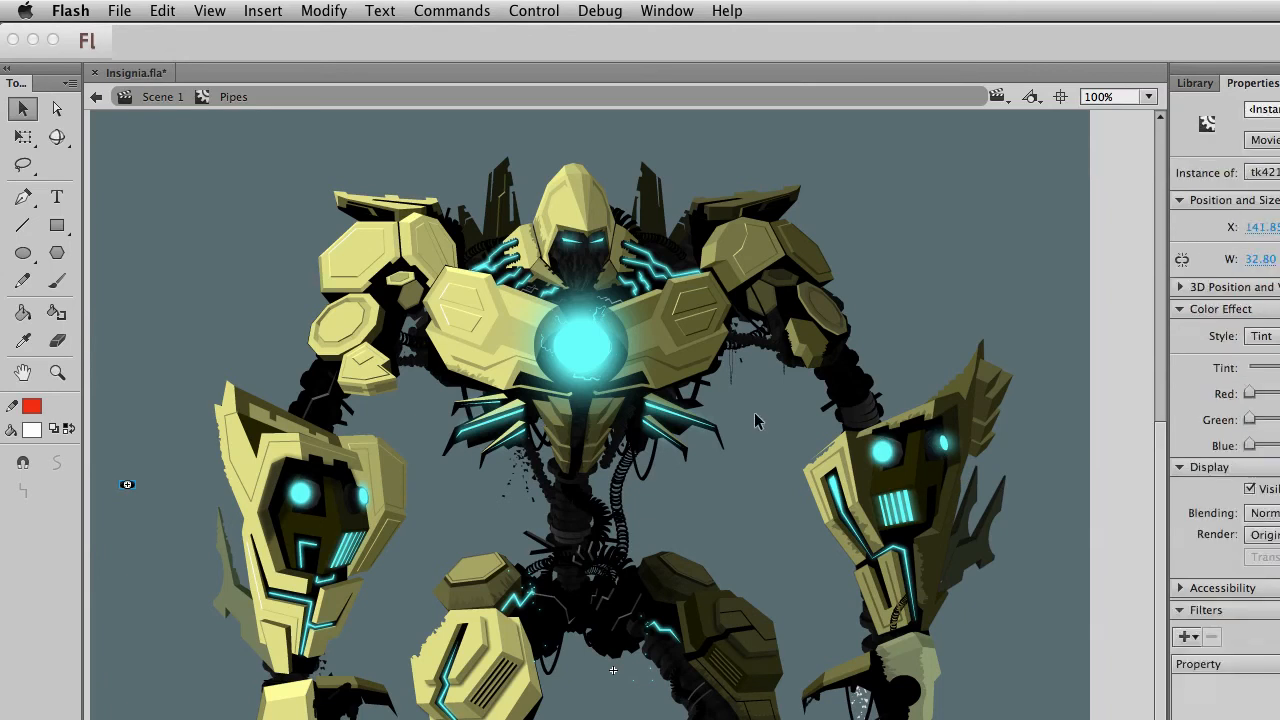
left_click(900, 277)
key("ctrl+z")
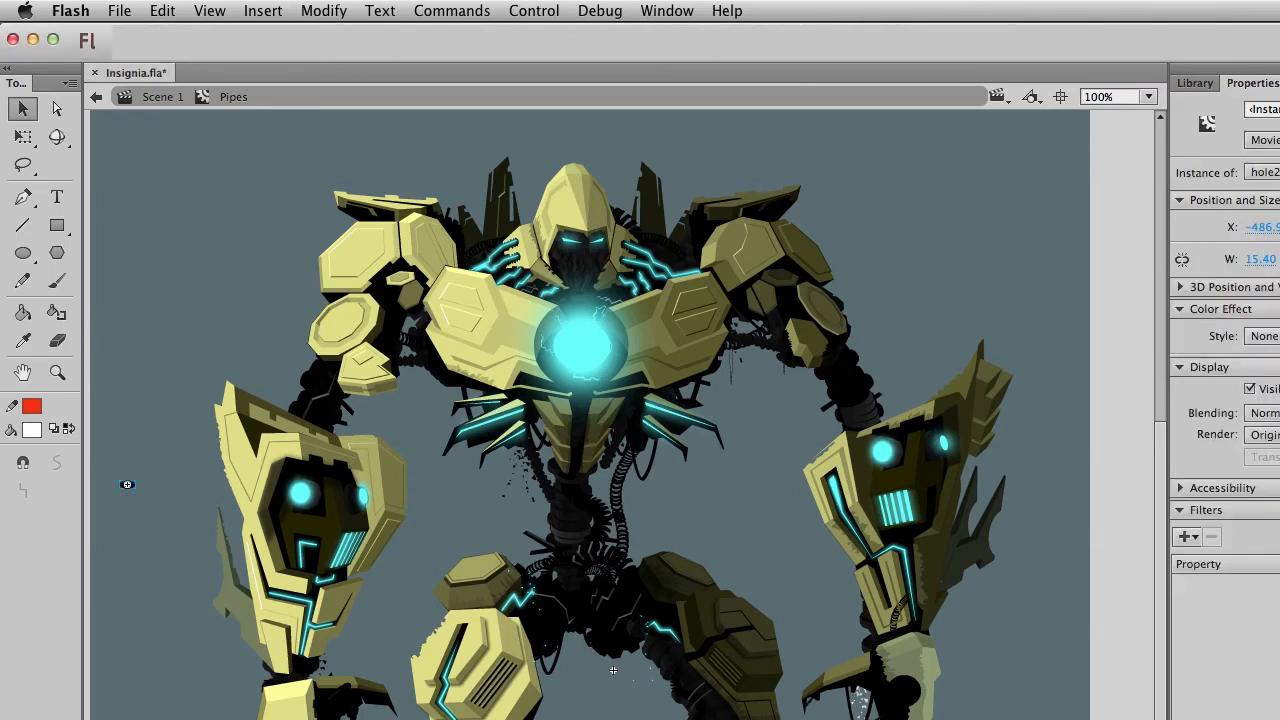
left_click(716, 495)
key("ctrl+v")
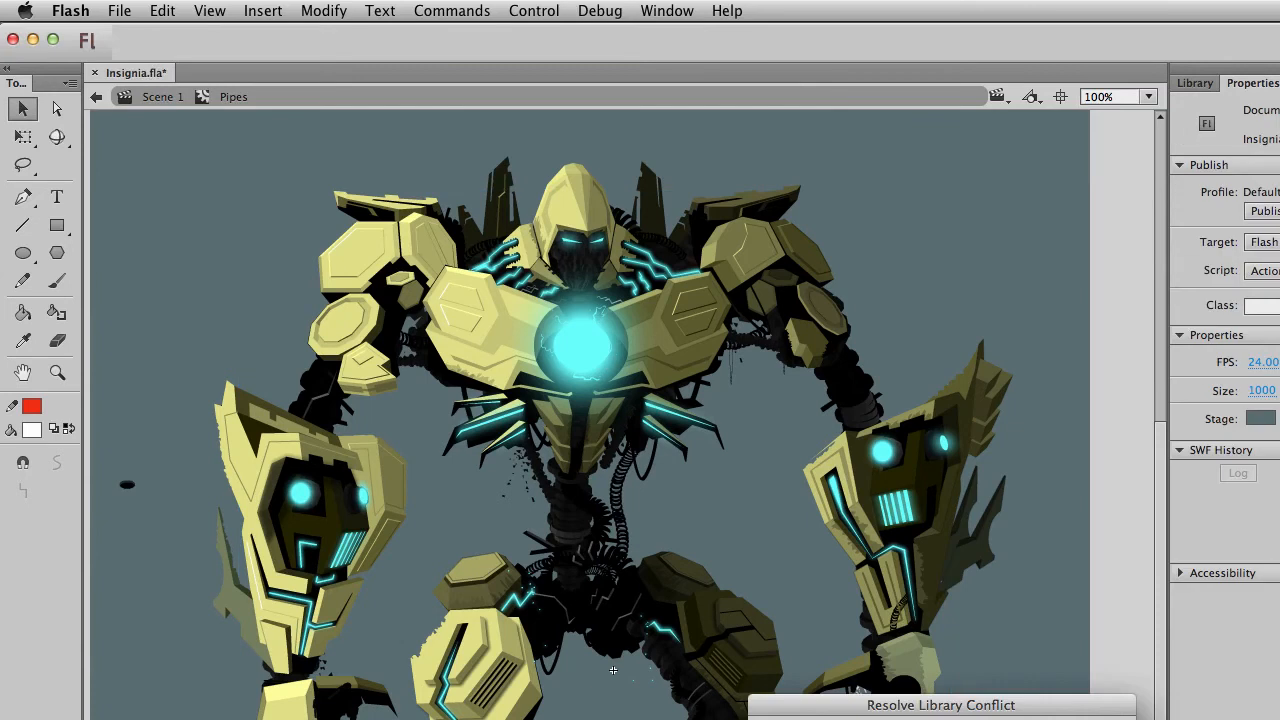
key("Return")
Move the pasted TK421 symbol over the robot's darker shoulder plate.
key("q")
left_click_drag(731, 592, 760, 272)
key("v")
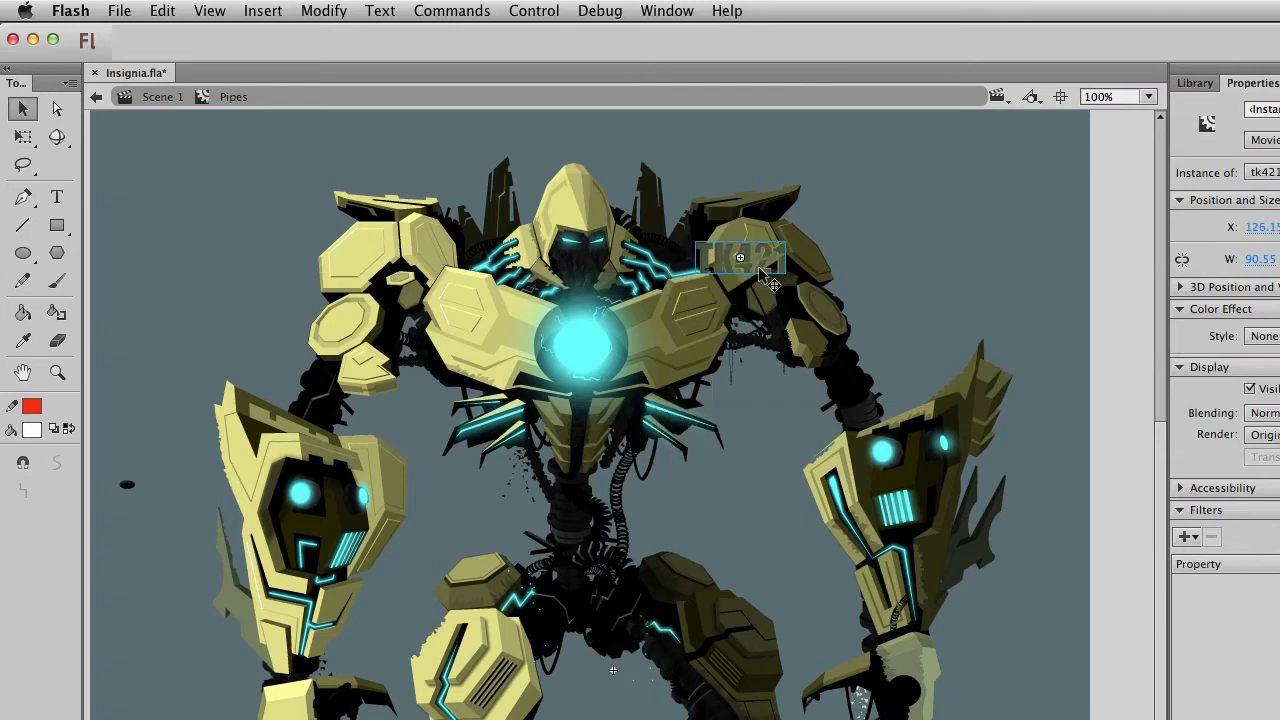
Widen the properties area and apply a black Tint colour effect of 35% to the TK421 symbol.
left_click_drag(1167, 400, 969, 400)
left_click(691, 500)
left_click_drag(751, 471, 666, 466)
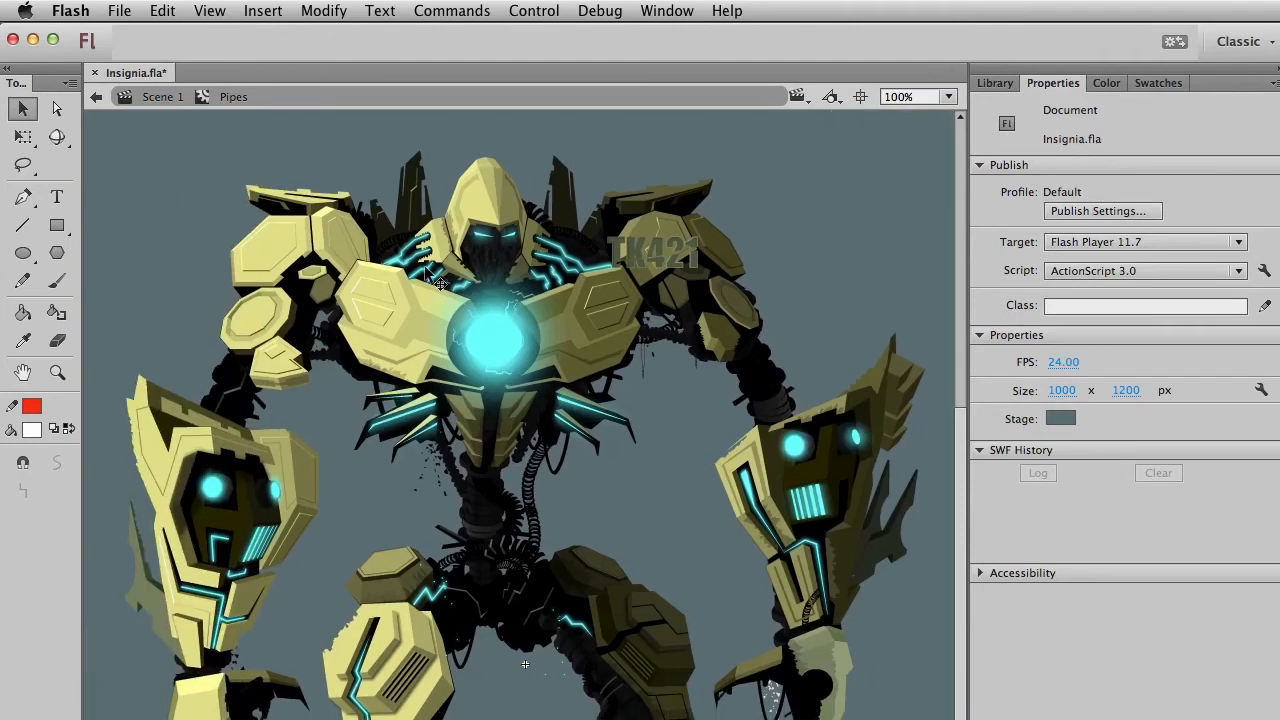
left_click(57, 372)
left_click_drag(438, 152, 888, 428)
key("q")
left_click(604, 548)
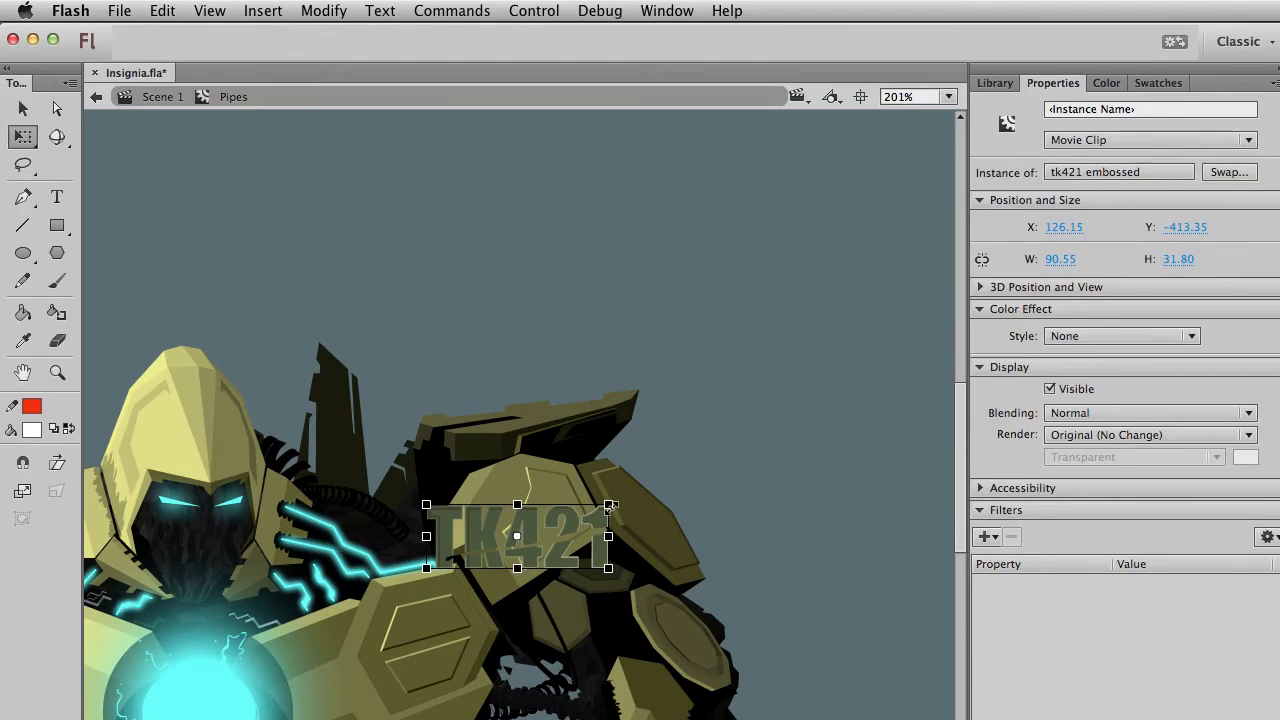
left_click(1050, 340)
left_click(1080, 399)
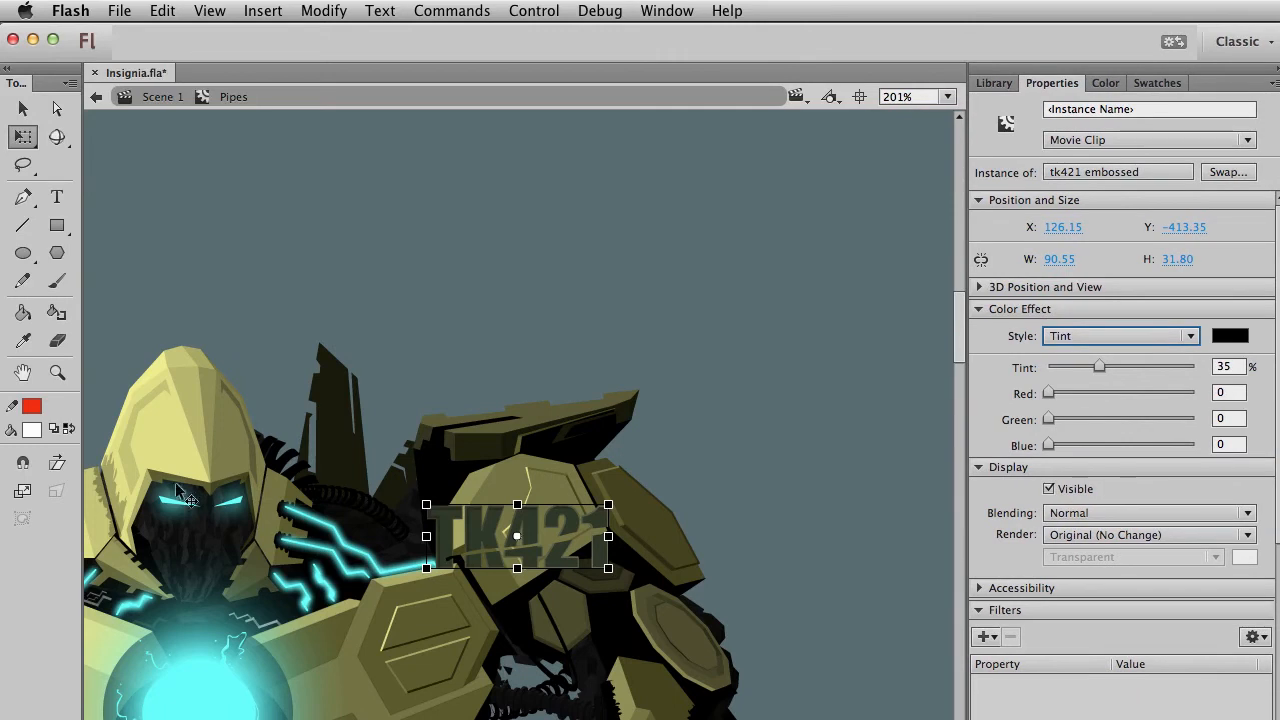
Scale, rotate and skew the TK421 symbol to about 43 by 35 px so it follows the shoulder plate's lower edge.
left_click(57, 372)
left_click_drag(376, 368, 740, 660)
key("q")
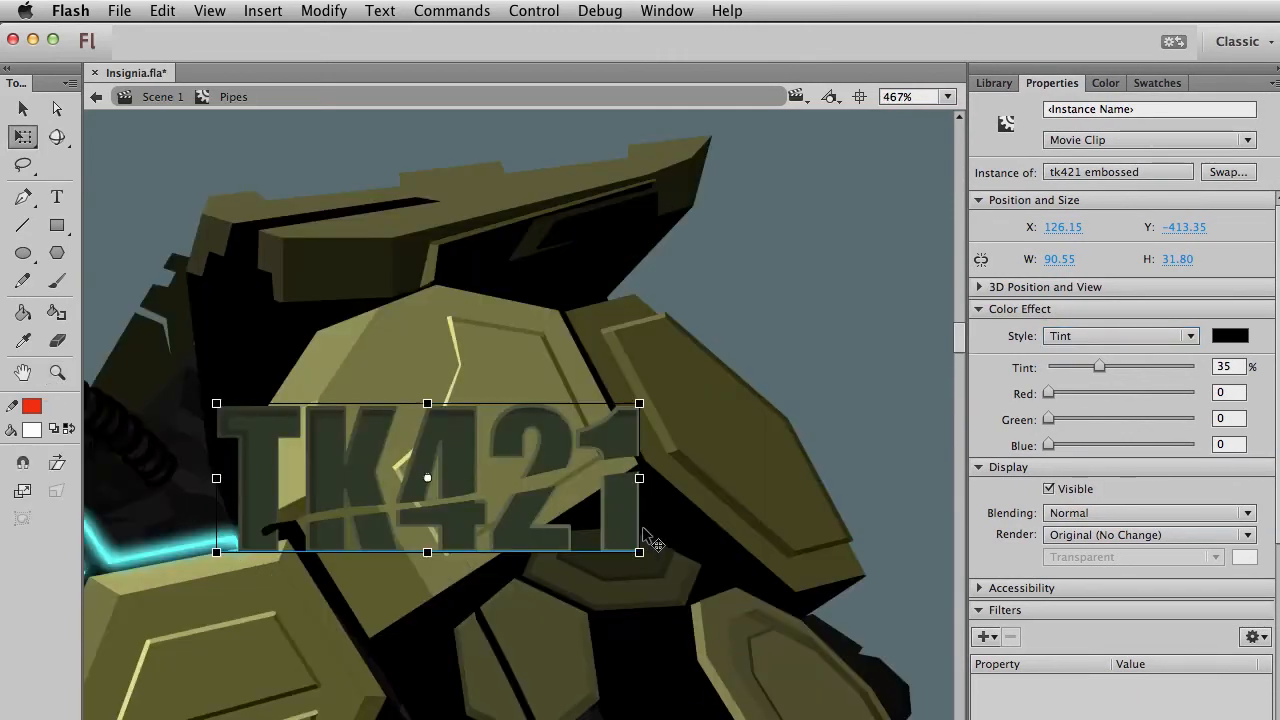
left_click_drag(638, 550, 625, 464)
key("v")
key("q")
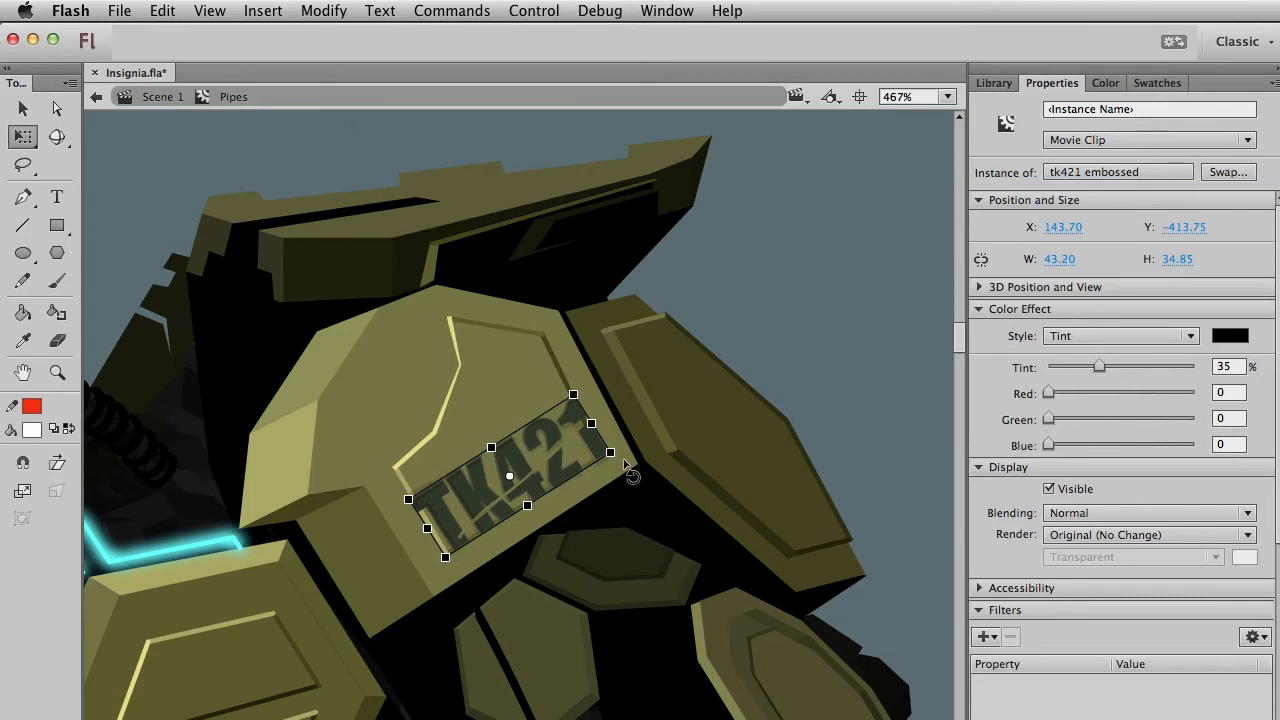
key("v")
left_click(797, 356)
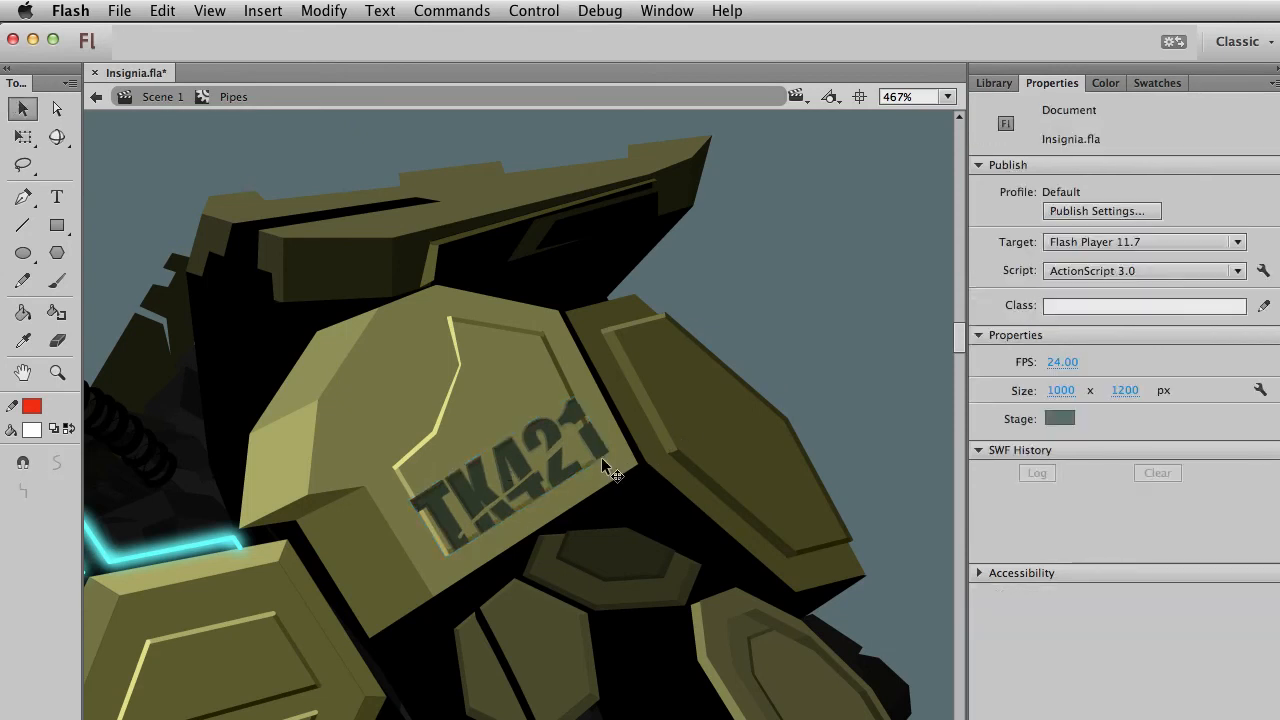
Scale the TK421 marking down a little further on the shoulder plate.
left_click(606, 460)
key("q")
left_click_drag(573, 396, 556, 416)
left_click(720, 280)
key("ctrl+z")
left_click(770, 294)
key("ctrl+1")
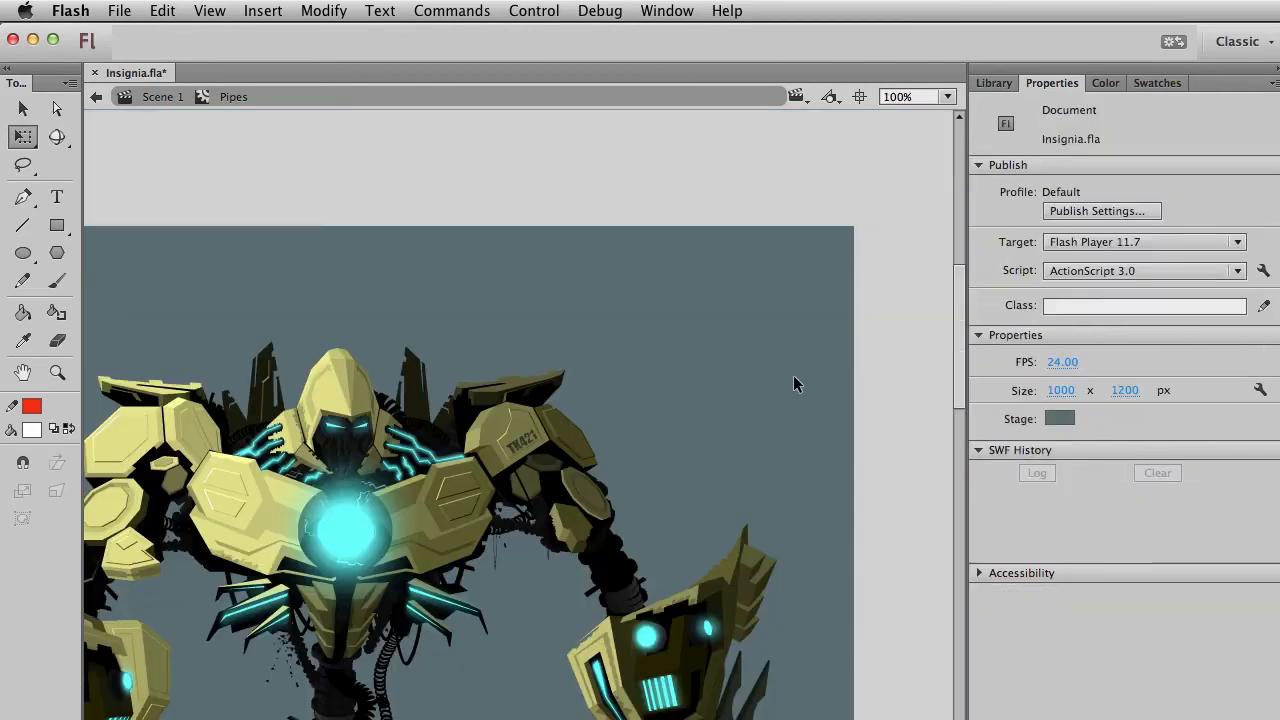
Paste the red arrow symbol, move it to the empty area below the chest, and place a second copy beside it.
left_click_drag(400, 550, 586, 492)
key("v")
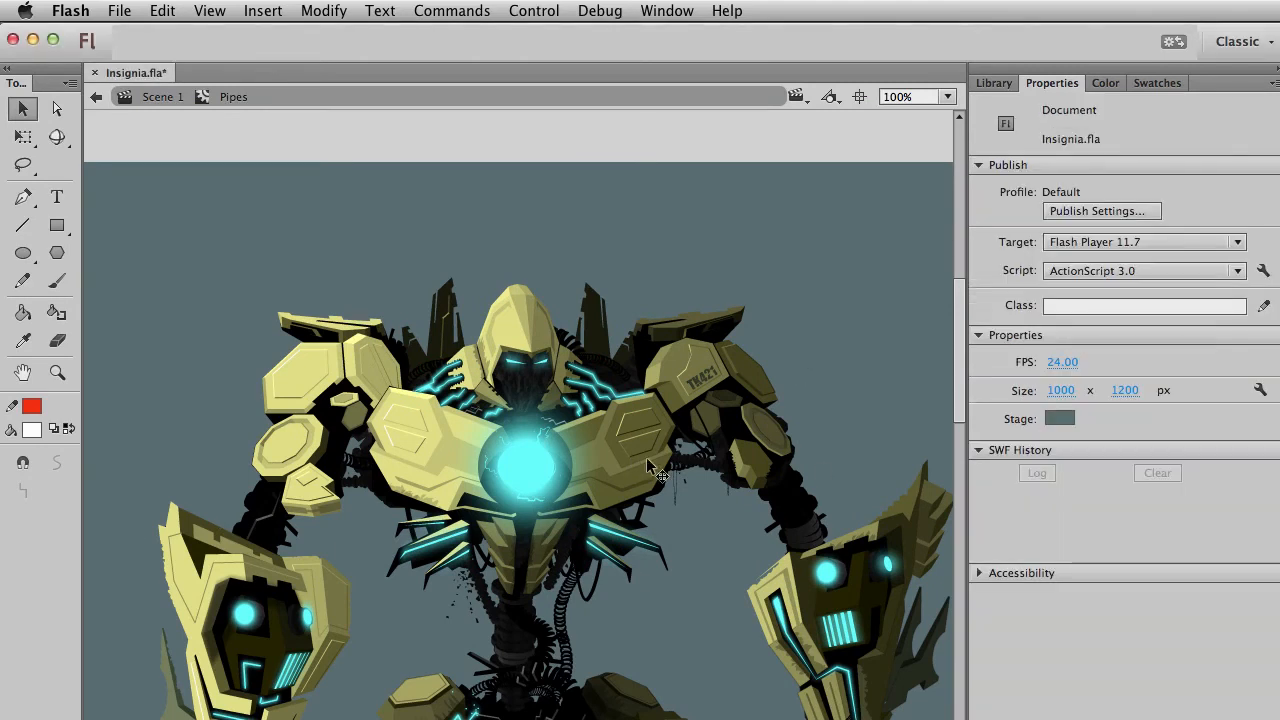
key("ctrl+v")
key("z")
left_click_drag(350, 330, 904, 598)
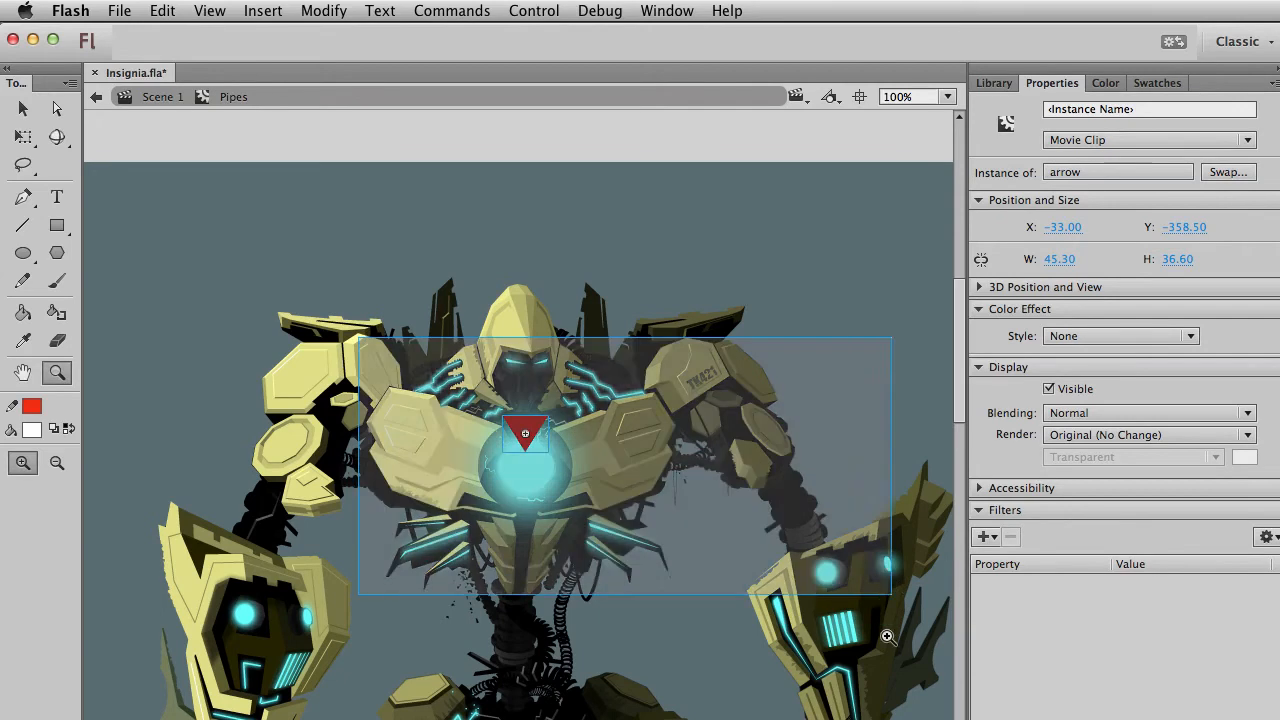
key("v")
left_click_drag(367, 345, 599, 633)
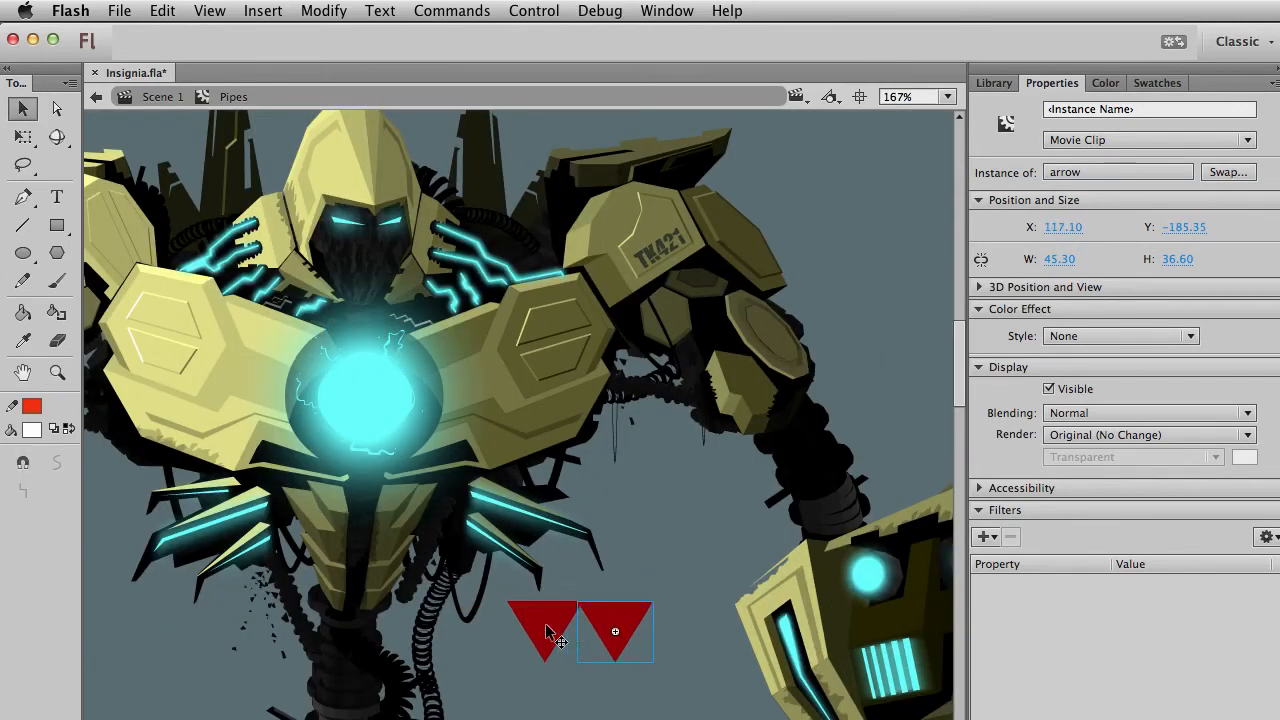
Paste another arrow in place and shift it sideways to complete an evenly spaced row of three.
key("super+shift+v")
key("shift+Right")
key("shift+Right")
key("shift+Right")
key("shift+Right")
key("shift+Right")
key("shift+Right")
key("shift+Right")
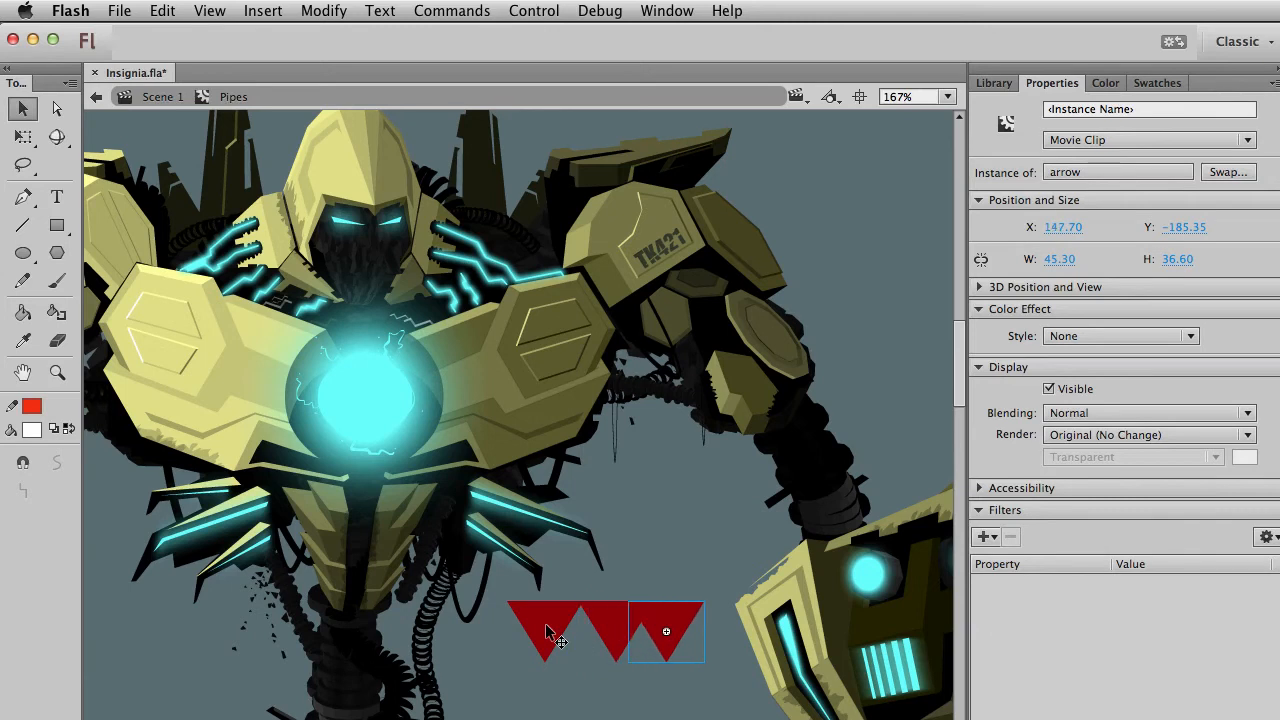
Select all three arrows and convert them to a movie clip symbol named arrows.
left_click(548, 633, "shift")
left_click(626, 620, "shift")
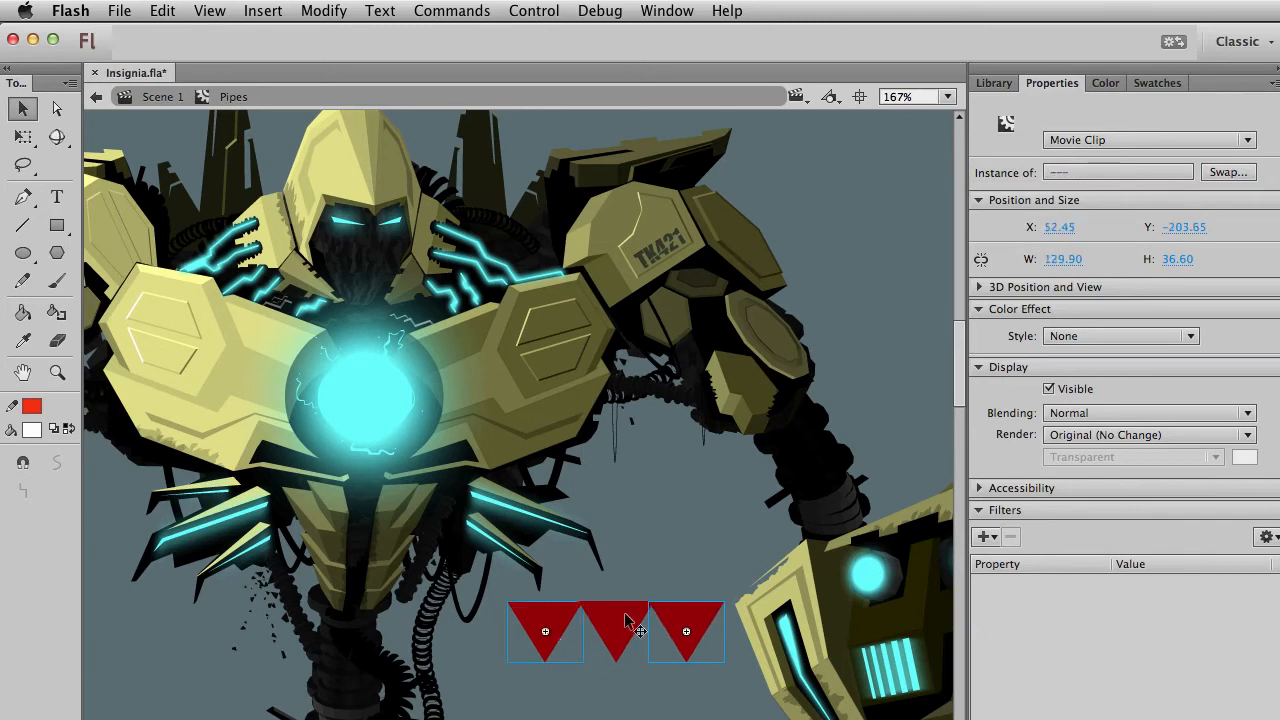
key("q")
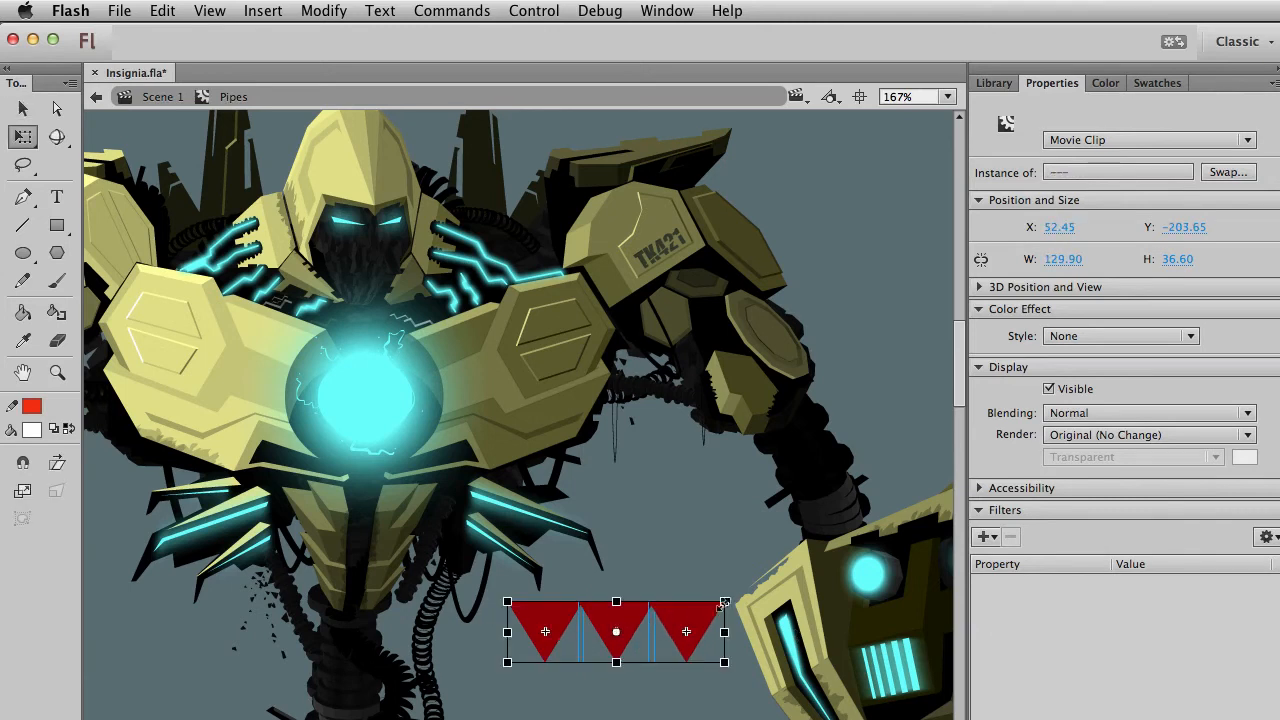
key("F8")
type("arrows")
key("Return")
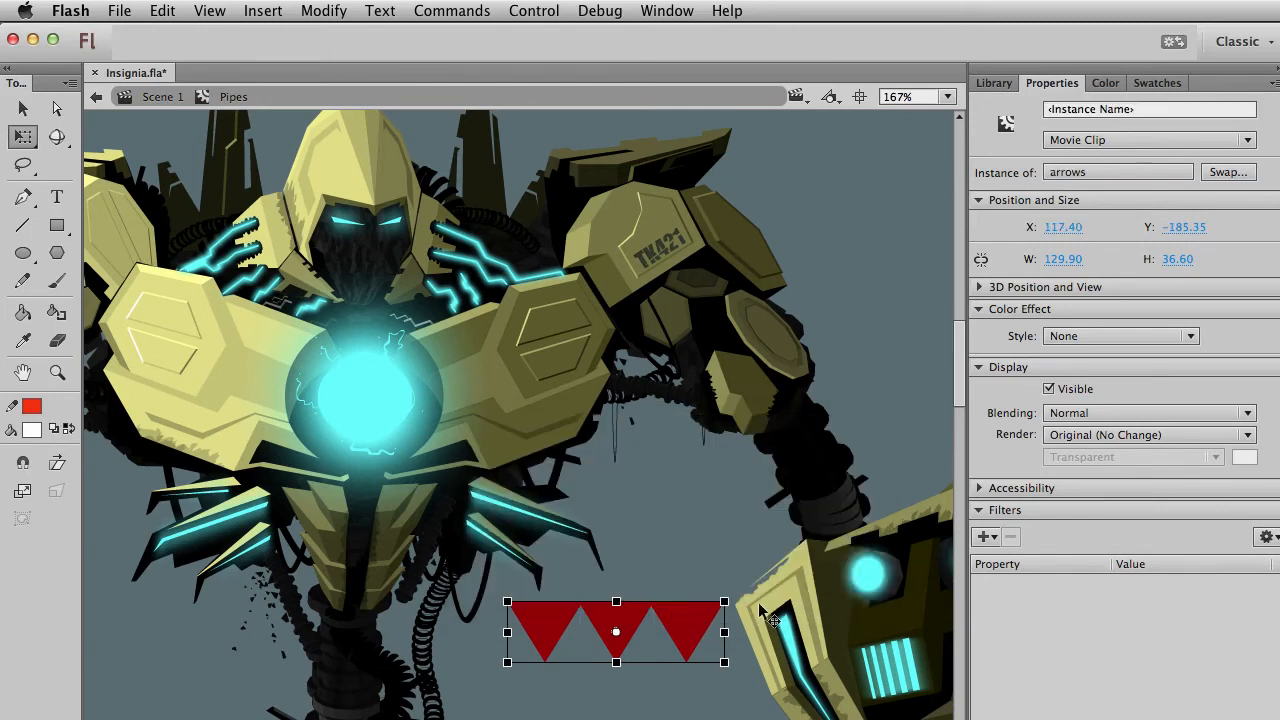
Scale down and rotate the arrows symbol, fitting it onto the robot's darker chest plate.
left_click_drag(725, 603, 605, 387)
key("v")
key("q")
left_click(649, 509)
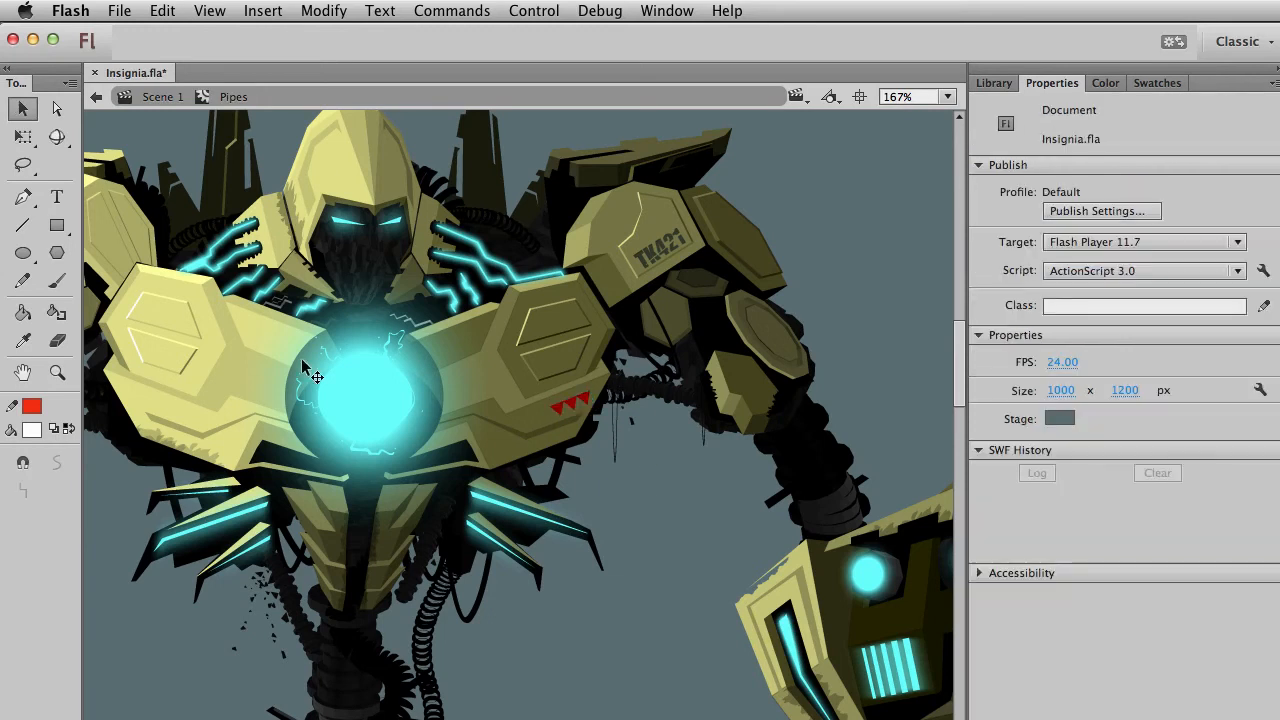
Nudge the arrows symbol upward so it sits against the bevelled edge of the chest plate.
left_click(57, 372)
left_click_drag(390, 297, 704, 575)
key("v")
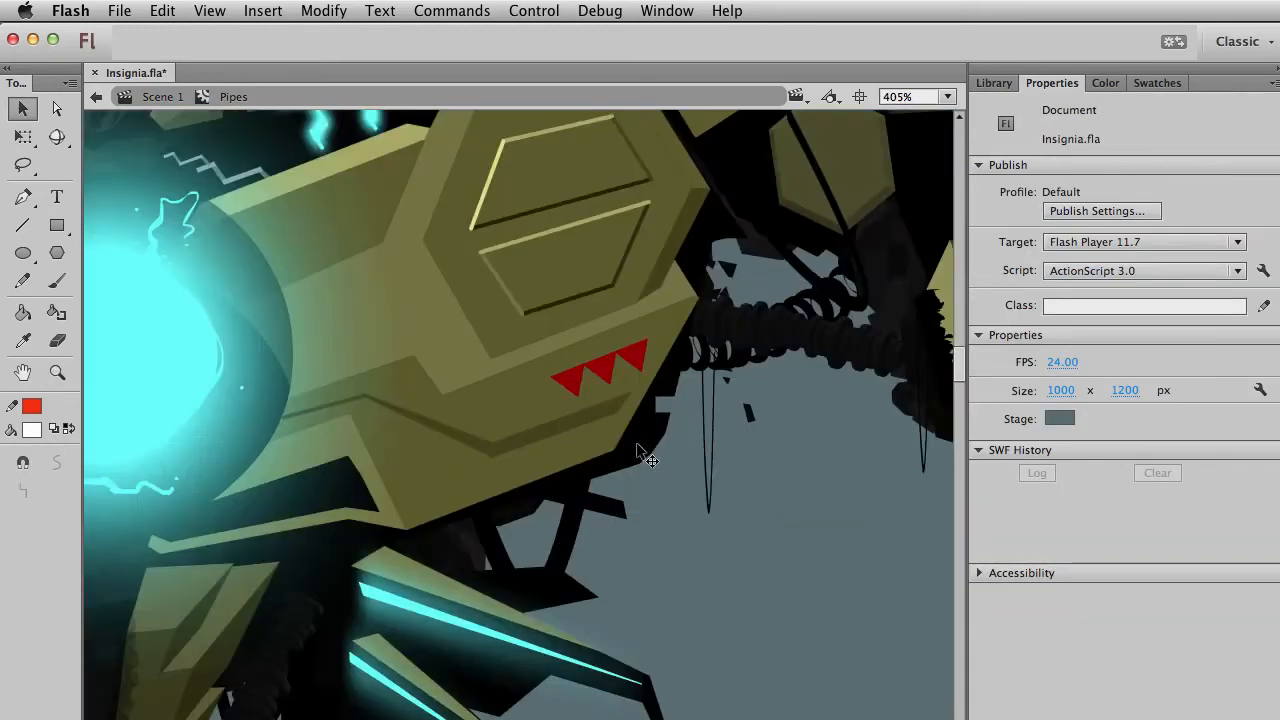
left_click(640, 372)
key("Up")
key("Up")
key("Up")
key("Up")
key("Up")
key("Up")
key("Up")
key("Up")
key("Up")
key("Up")
key("Up")
key("Up")
key("Up")
key("Up")
key("Up")
Apply a black Tint colour effect of 35% to the arrows symbol.
left_click(1114, 336)
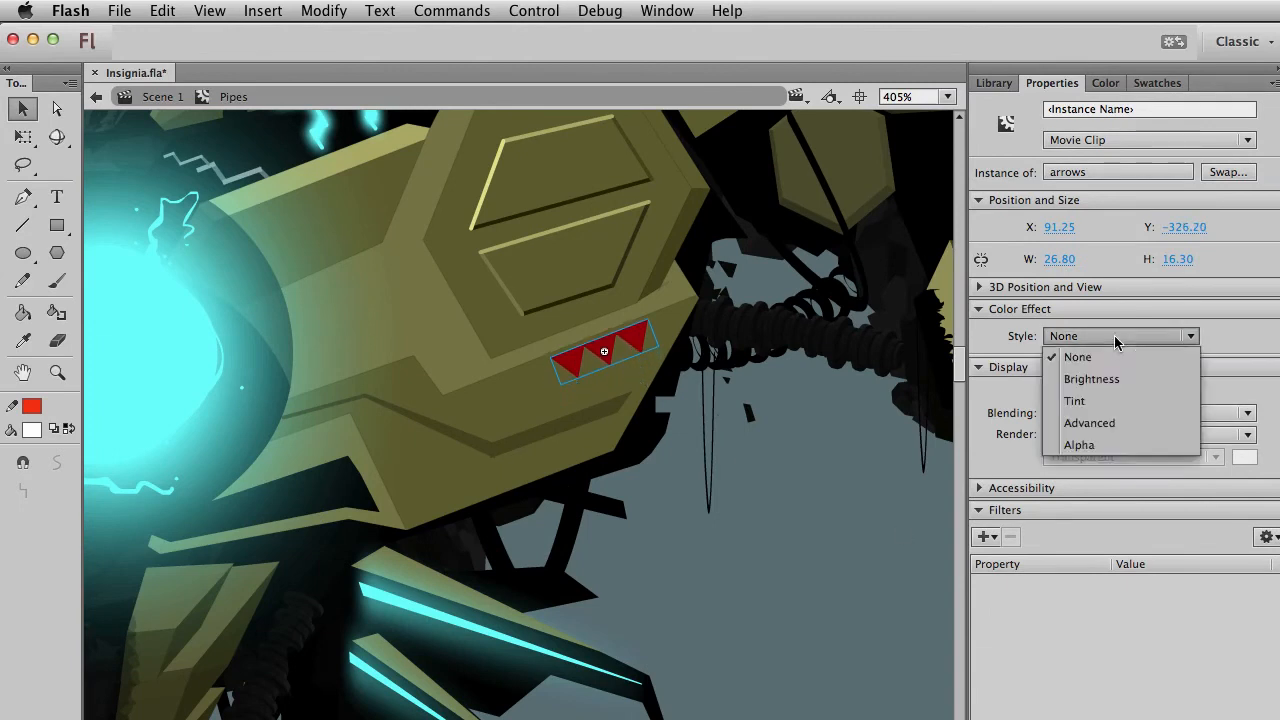
left_click(1118, 400)
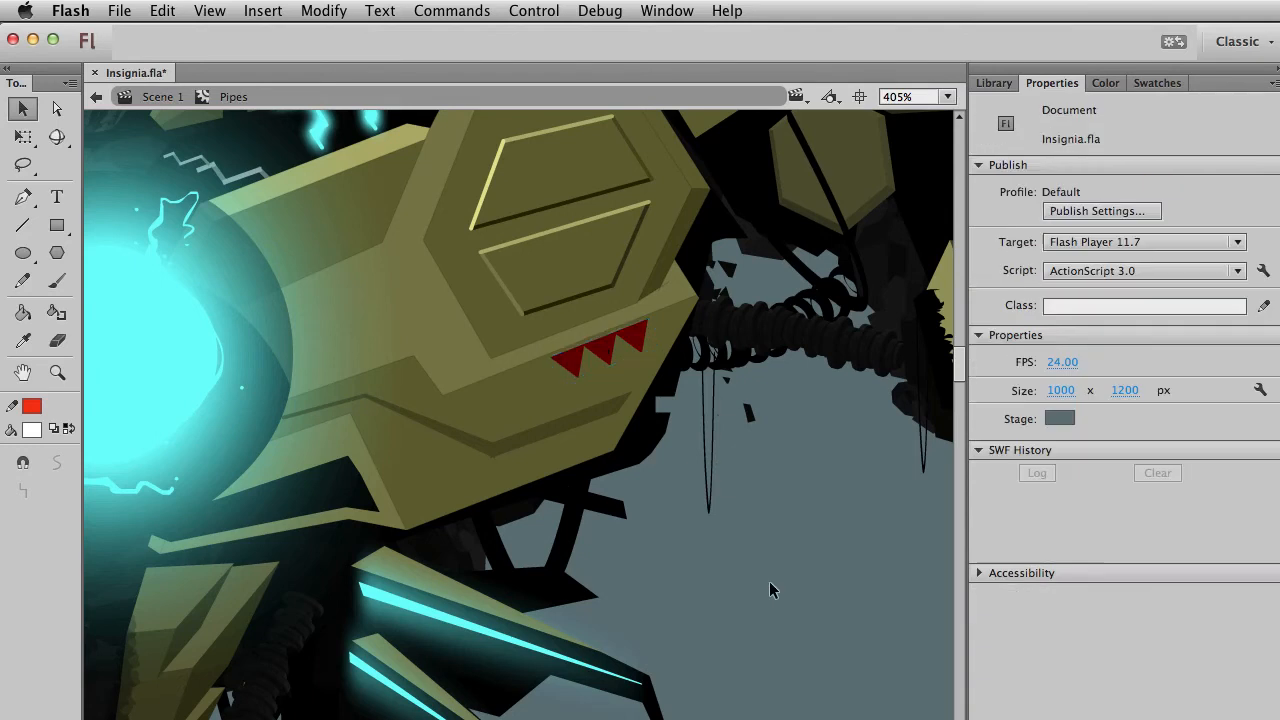
left_click(769, 581)
key("ctrl+1")
scroll(611, 500, "left", 5)
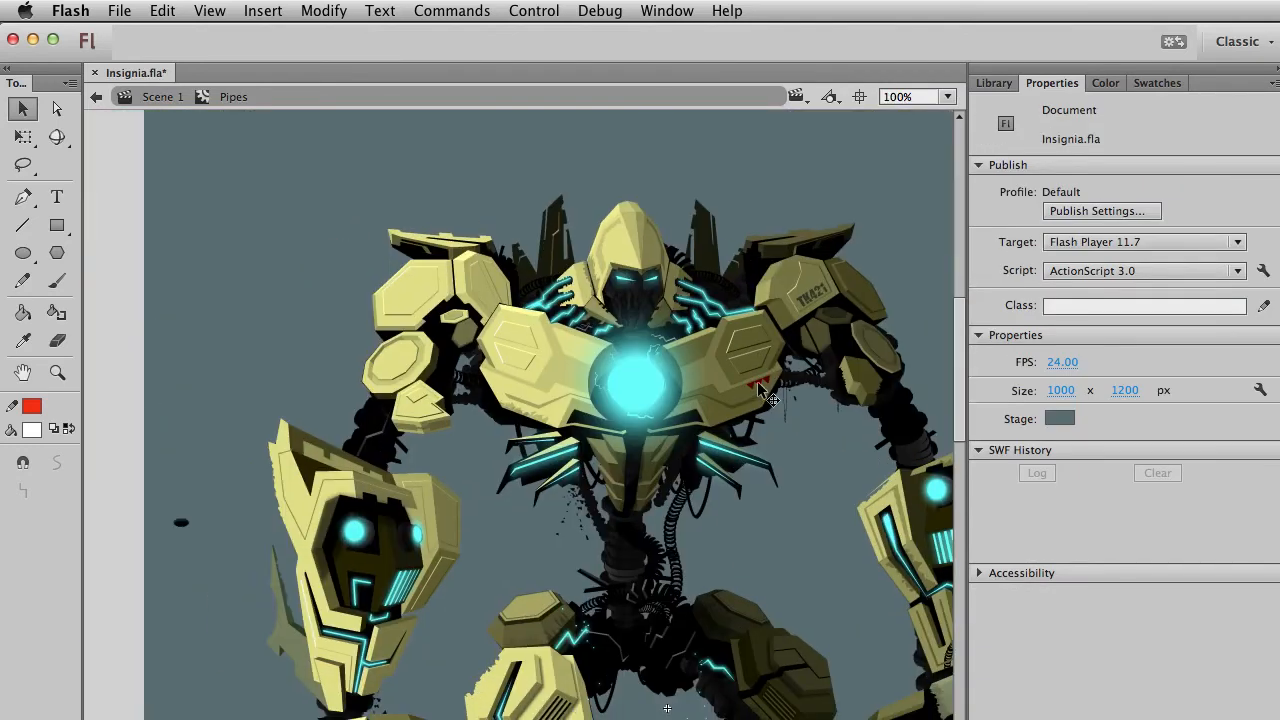
Duplicate the arrows symbol onto the opposite, lighter chest plate and set the copy's tint to 0%.
left_click(758, 386)
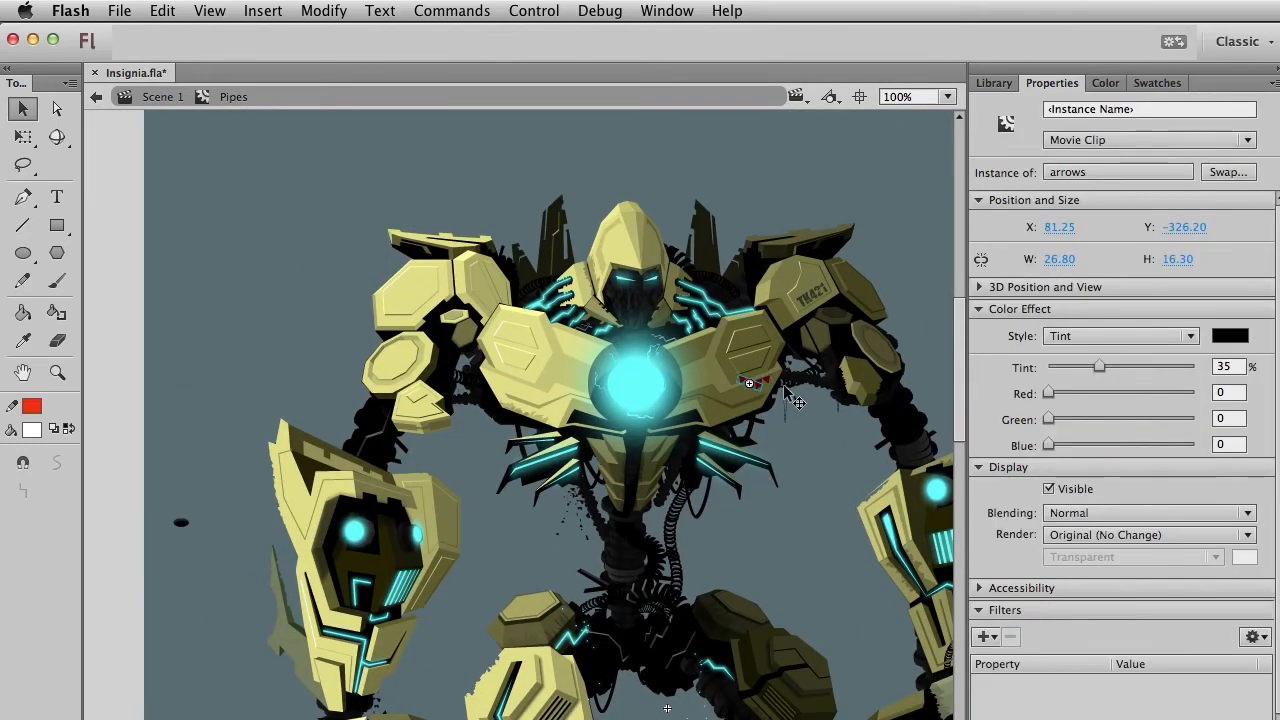
left_click_drag(755, 384, 509, 386)
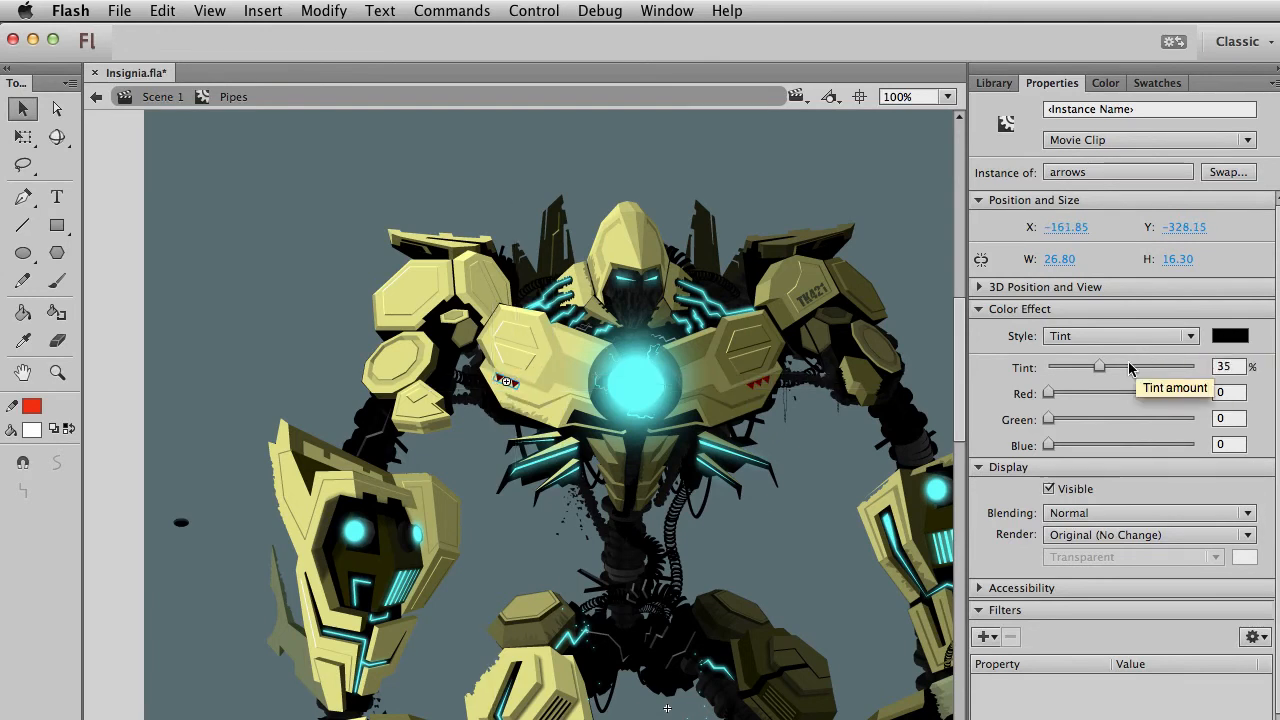
left_click_drag(1099, 367, 1049, 367)
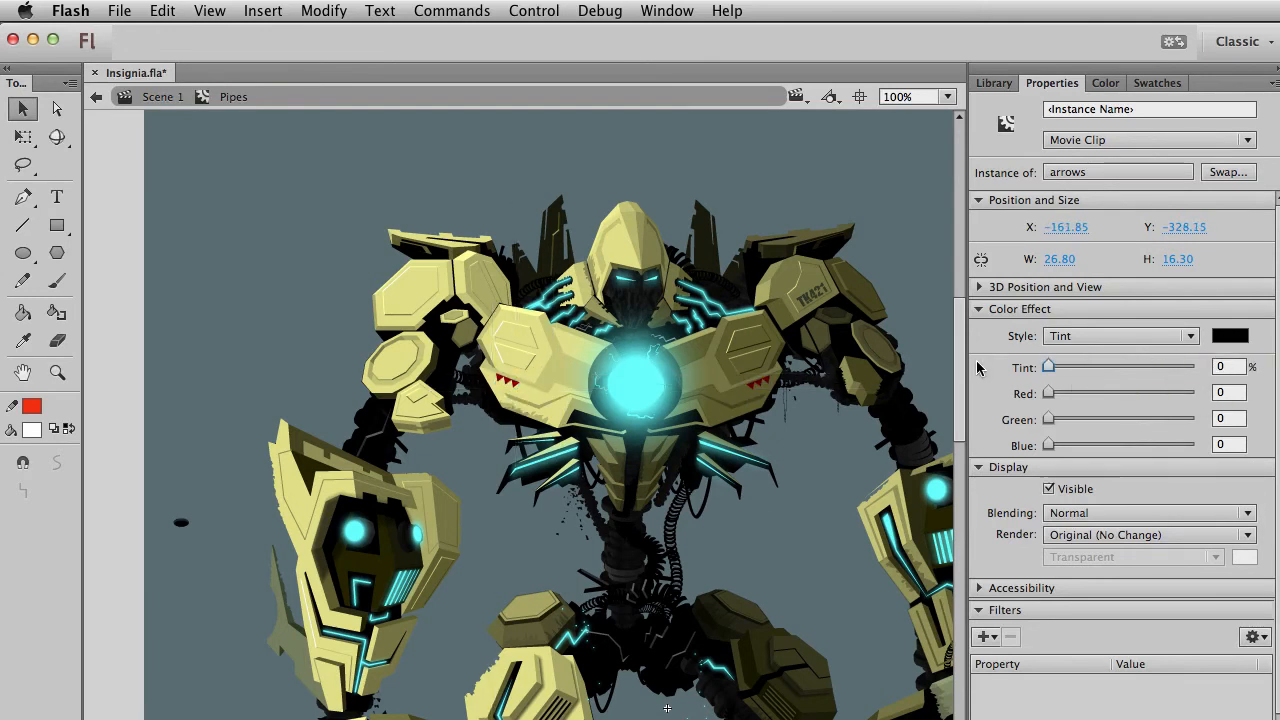
left_click(790, 215)
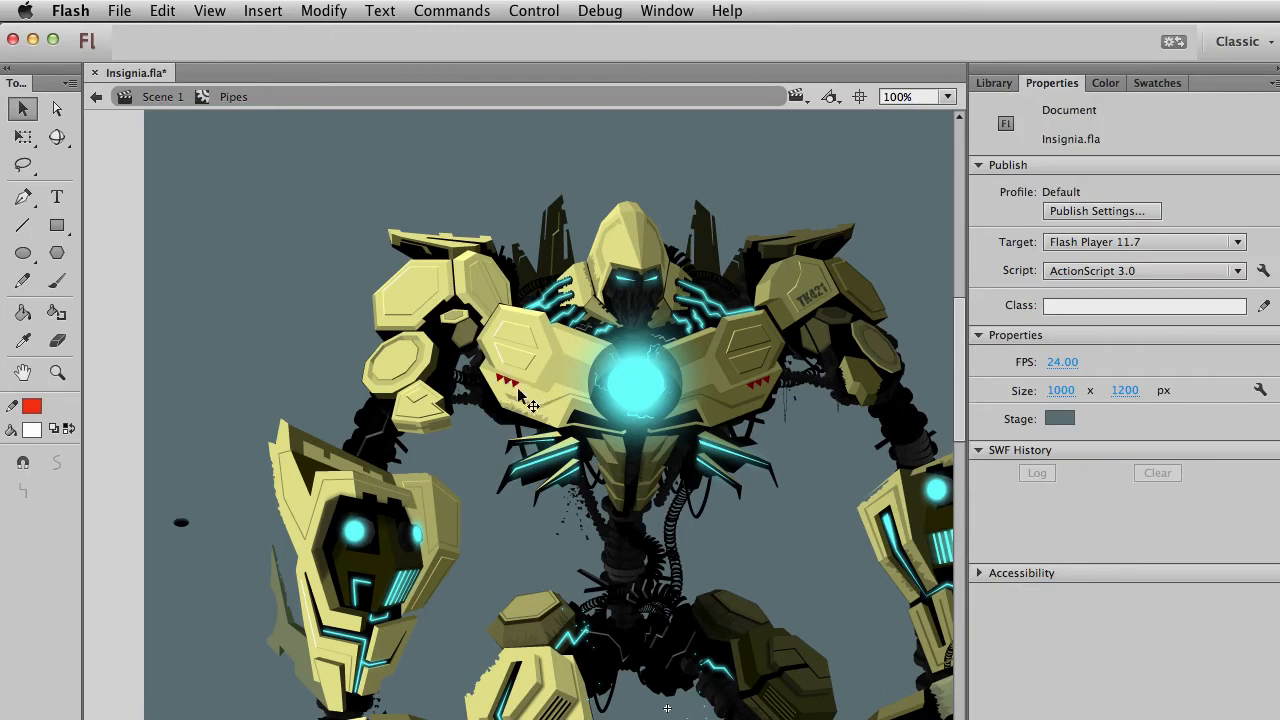
left_click(514, 385)
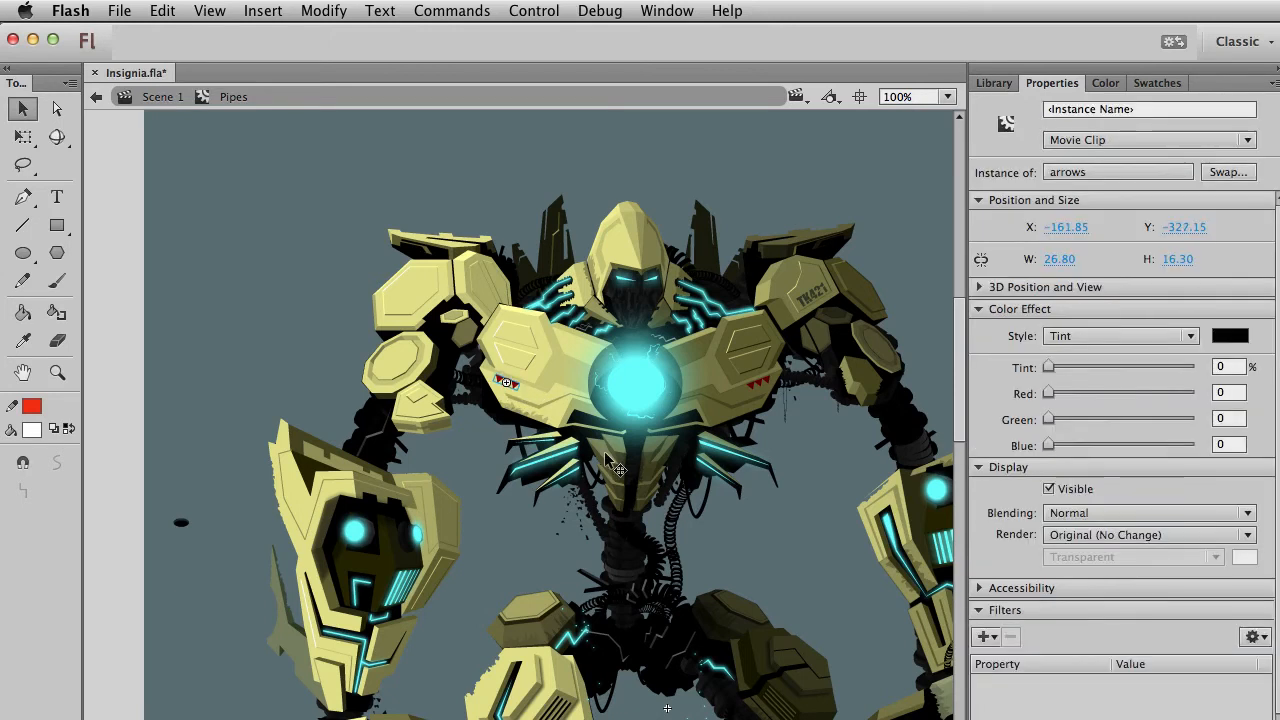
left_click(842, 566)
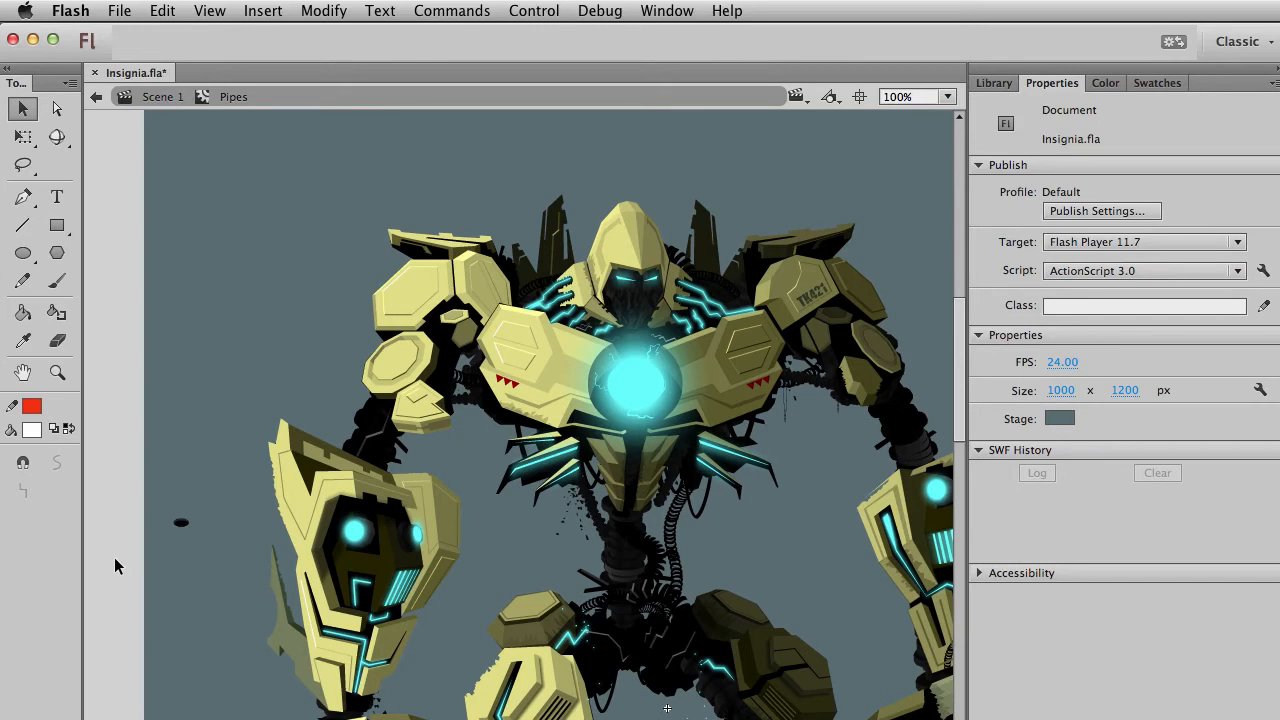
Draw a white rectangle without a stroke over the robot's lighter shoulder plate.
left_click(182, 524)
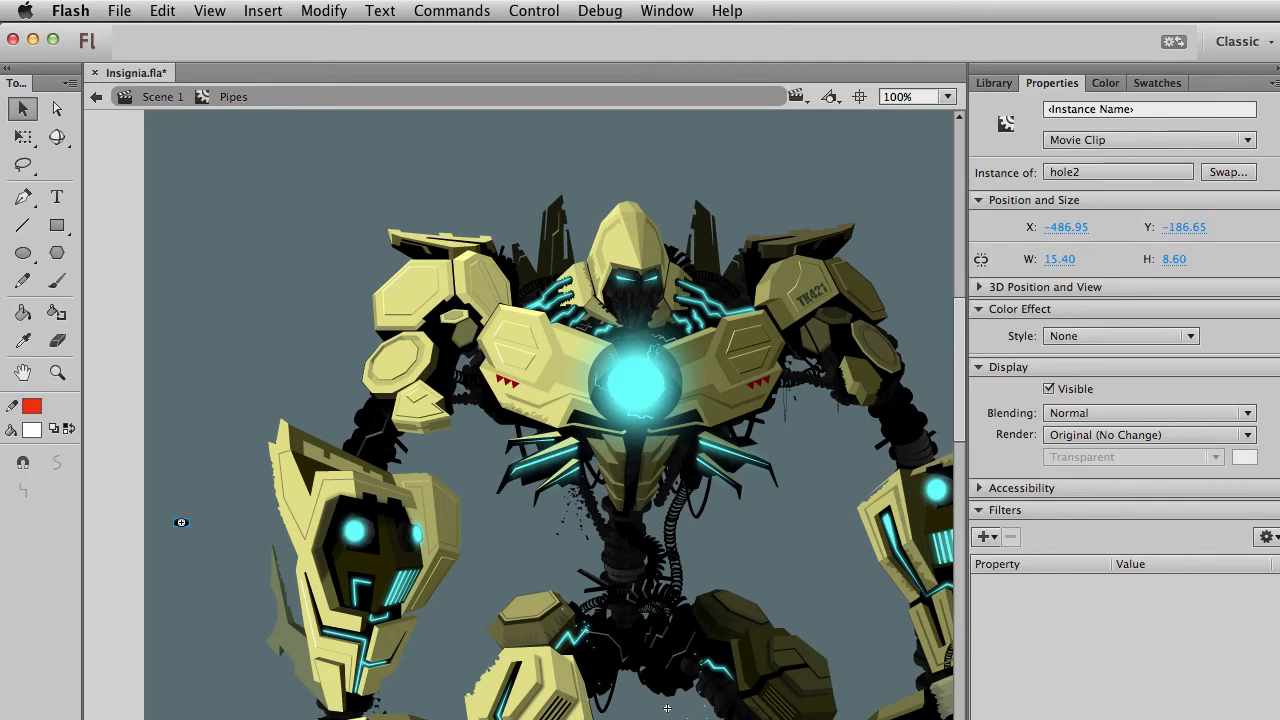
left_click(57, 372)
left_click_drag(373, 241, 621, 462)
key("v")
left_click(57, 225)
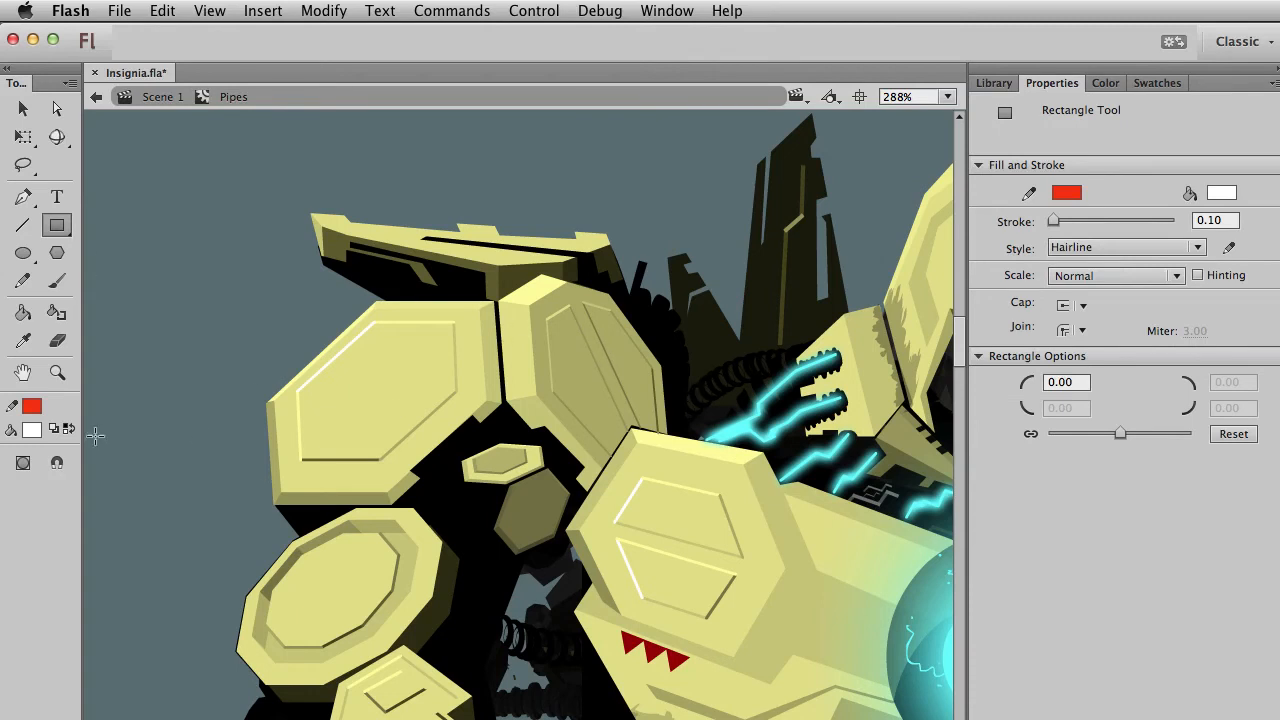
left_click(32, 406)
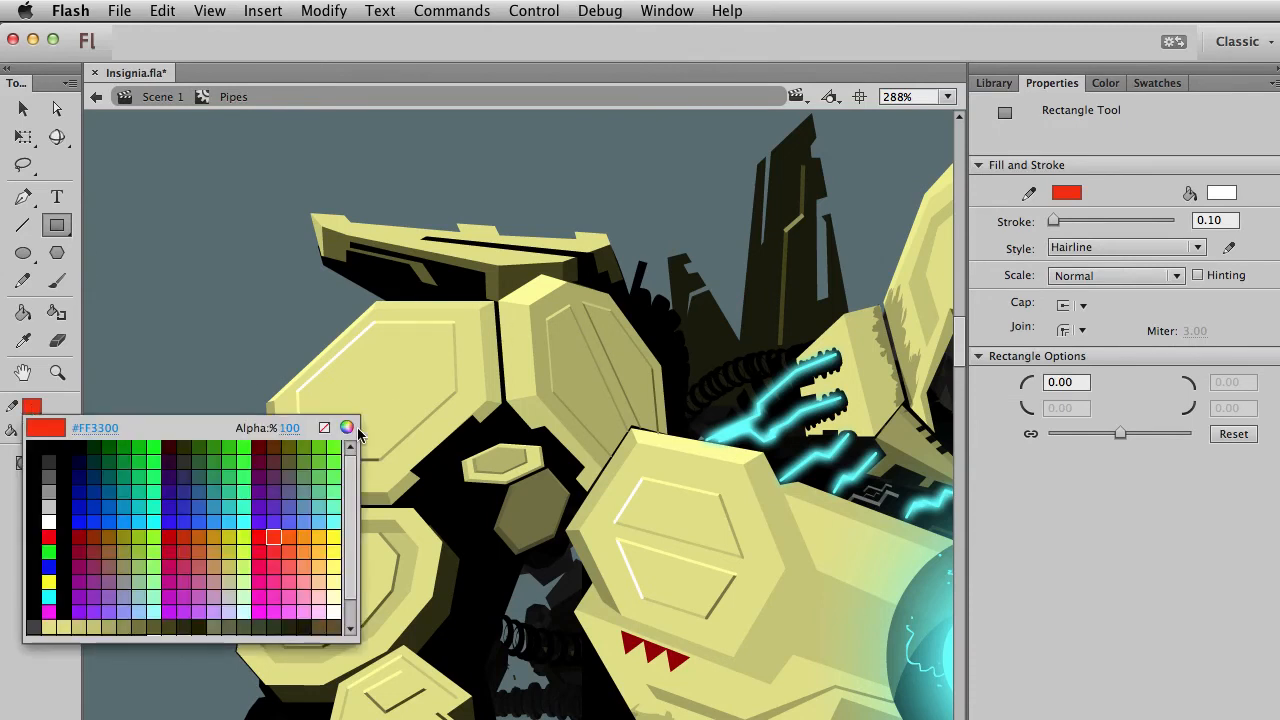
left_click(320, 424)
mouse_move(268, 415)
left_mouse_down()
mouse_move(412, 455)
mouse_move(469, 434)
mouse_move(464, 382)
mouse_move(428, 394)
mouse_move(471, 366)
mouse_move(251, 420)
mouse_move(271, 407)
left_mouse_up()
Transform the white rectangle into a slanted stripe about 79 by 45 px spanning the shoulder plate, and nudge it down.
key("v")
left_click(400, 443)
key("q")
key("v")
key("q")
key("v")
key("q")
left_click_drag(532, 342, 513, 376)
key("v")
key("Down")
key("Down")
key("Down")
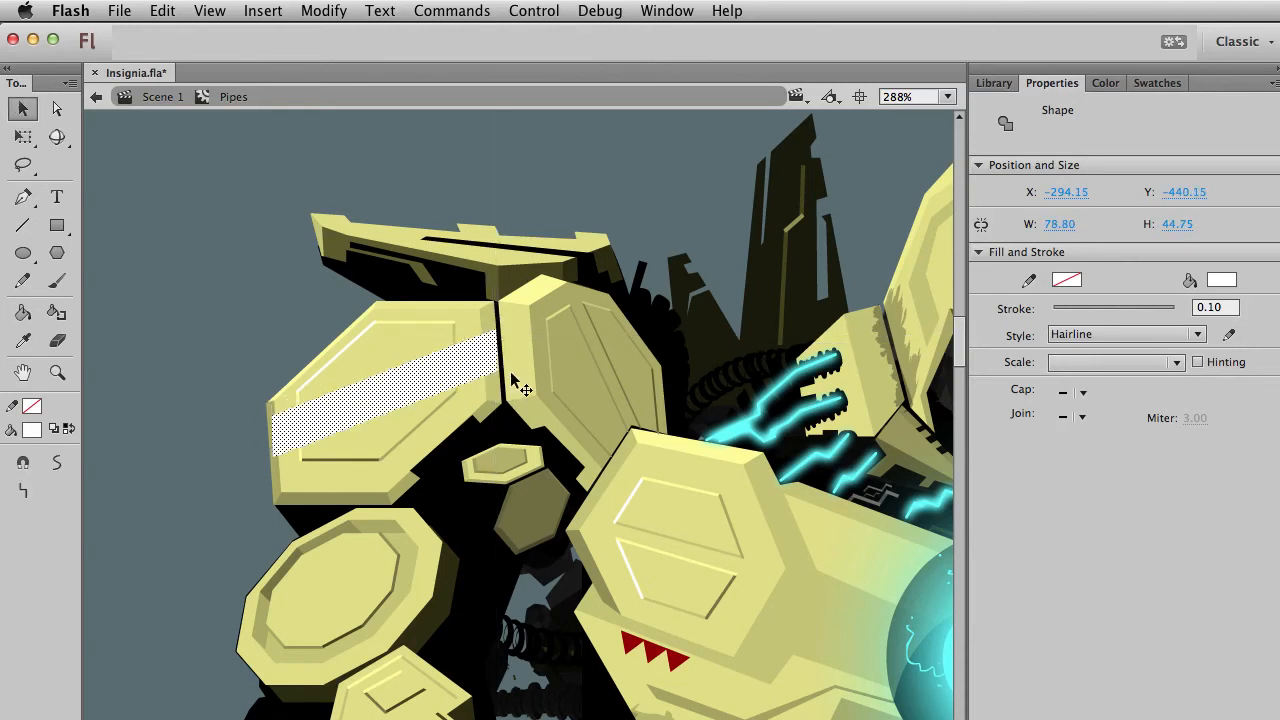
Reshape the white stripe to about 78.5 by 46 px and nudge it into place on the lighter shoulder plate.
key("Left")
key("q")
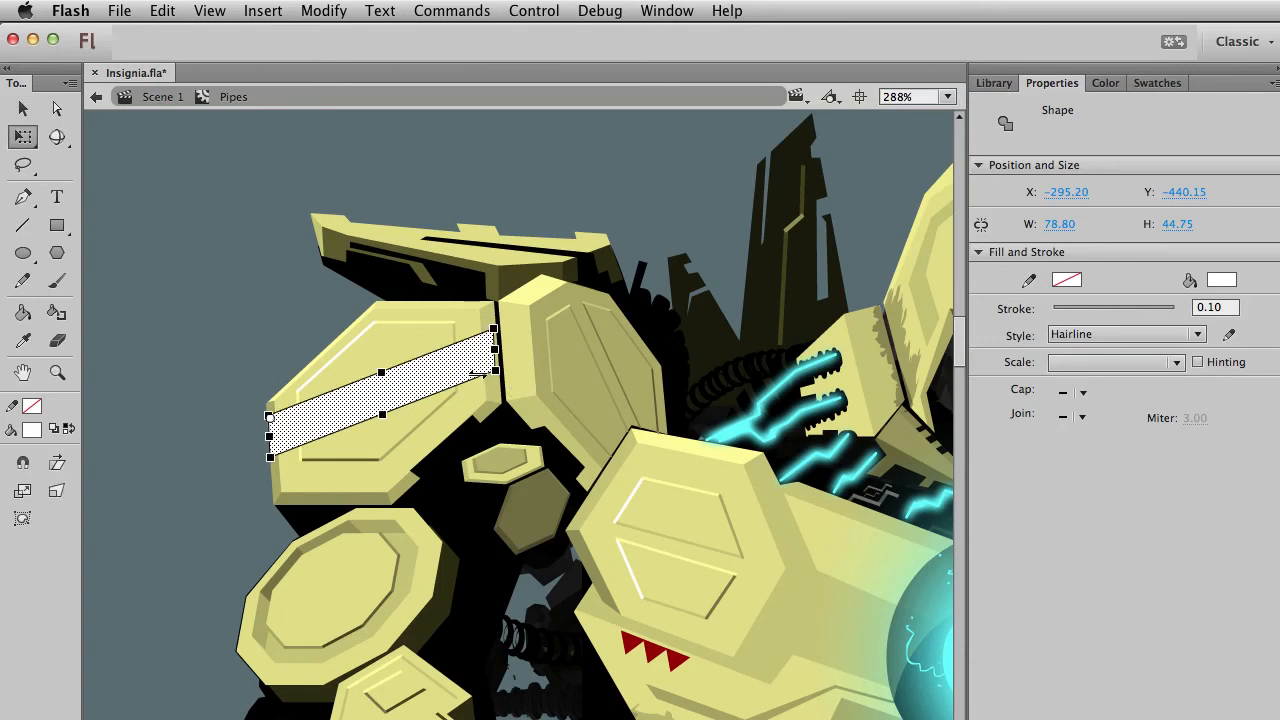
left_click_drag(507, 380, 508, 380)
key("v")
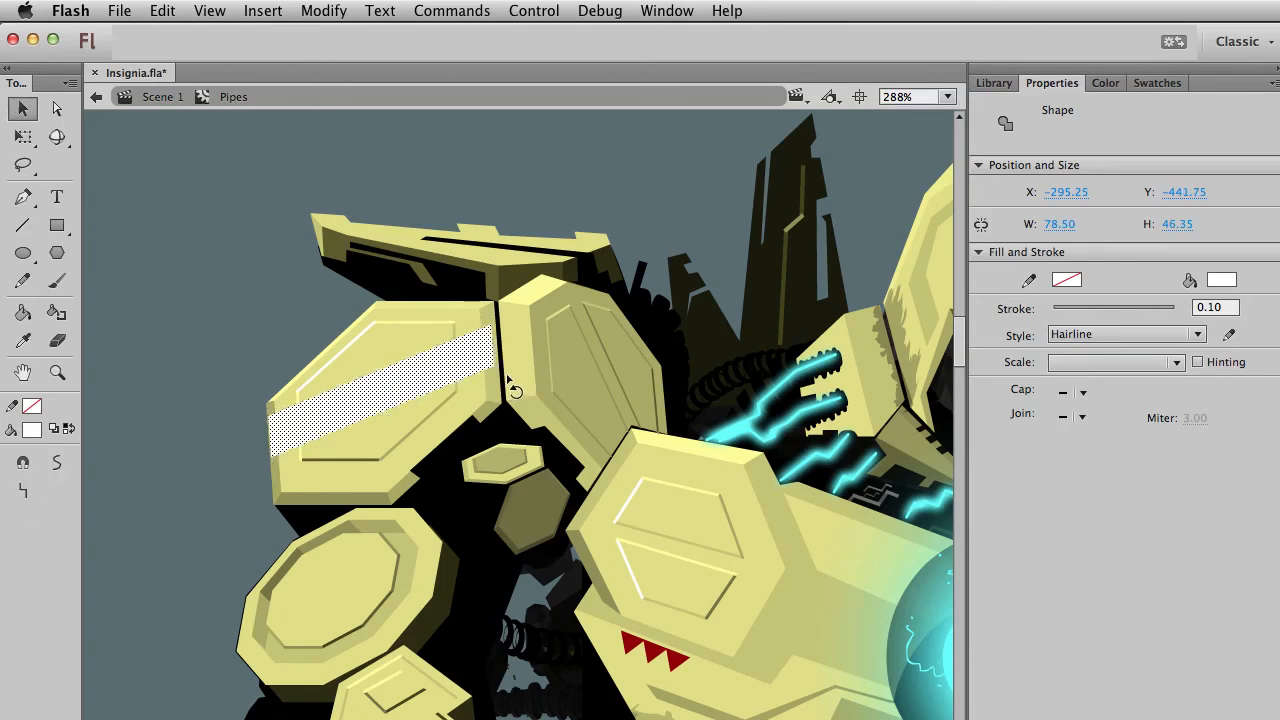
key("Right")
key("Right")
key("Right")
key("Right")
left_click(181, 287)
Duplicate the white stripe, flip the copy horizontally, and move it onto the adjoining shaded shoulder plate.
left_click(420, 382)
key("shift+Right")
key("shift+Right")
key("shift+Right")
key("shift+Right")
key("shift+Right")
key("shift+Right")
key("shift+Right")
key("shift+Right")
key("Right")
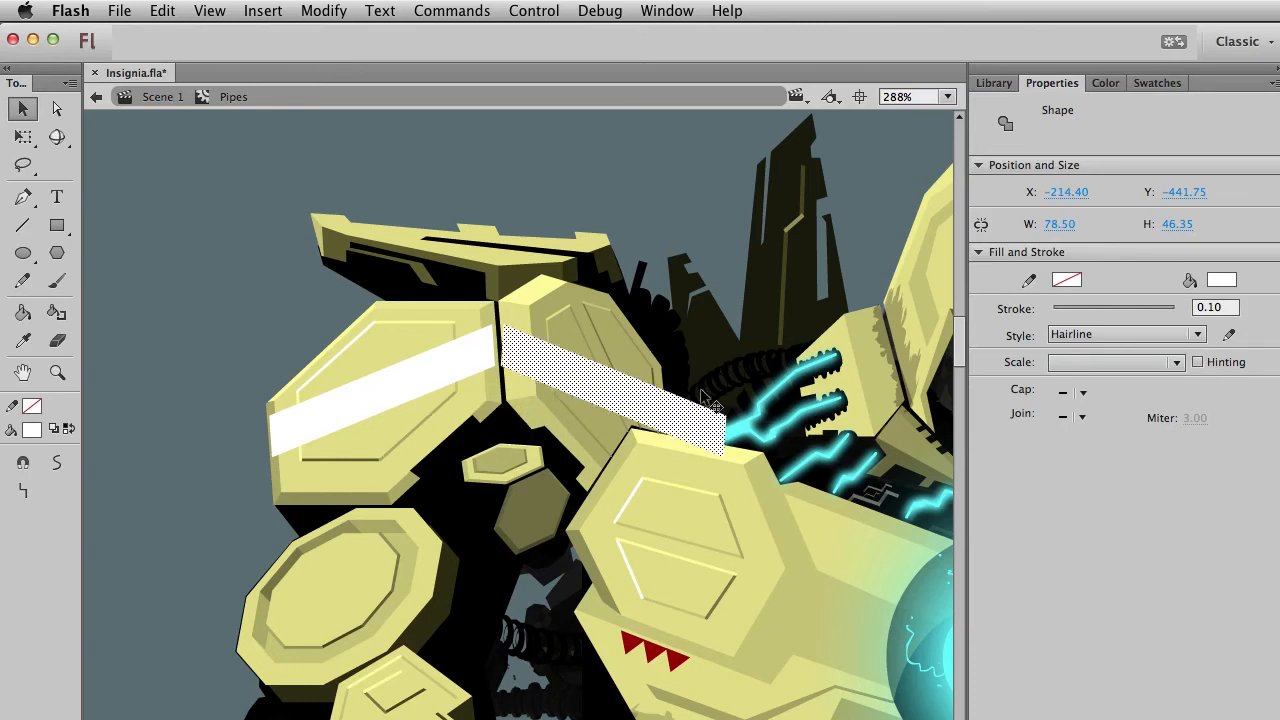
Skew the stripe copy to about 78.5 by 41 px and shift it to line up with the first stripe at the gap.
key("q")
left_click_drag(726, 425, 726, 398)
key("v")
left_click_drag(645, 408, 648, 369)
key("q")
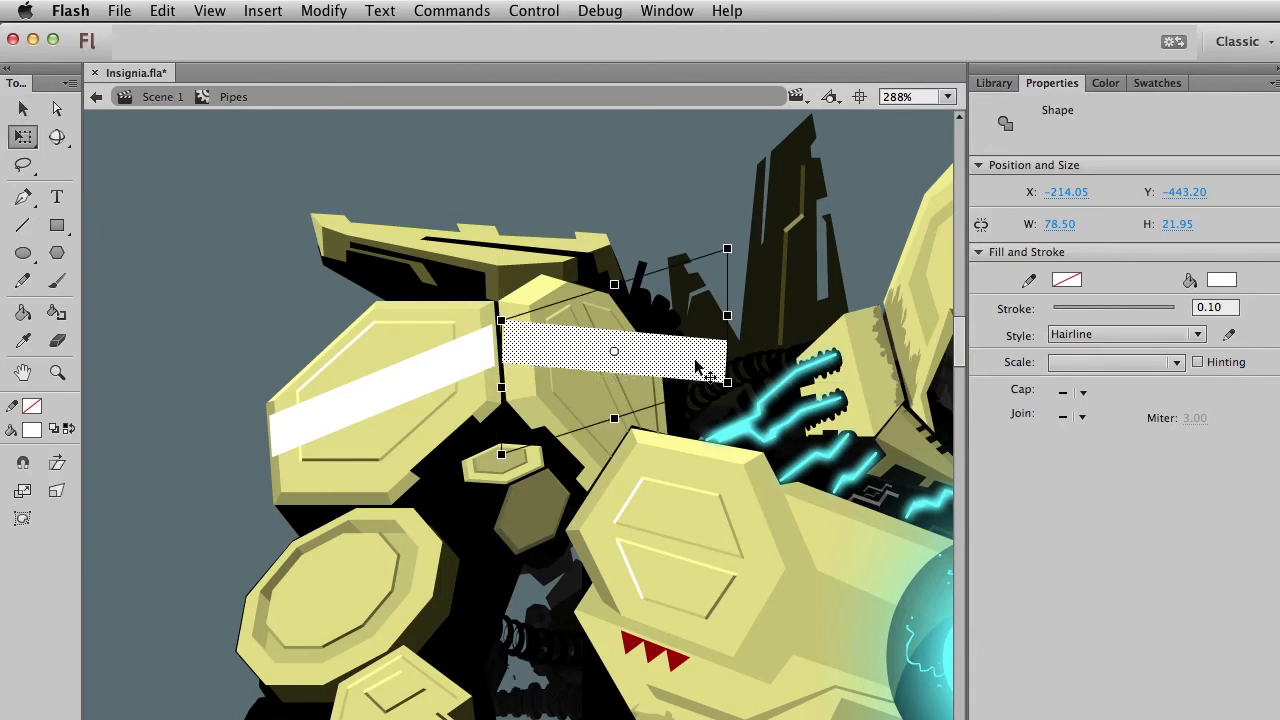
left_click_drag(727, 290, 726, 316)
key("v")
key("Down")
key("Down")
key("Down")
key("Down")
key("Down")
key("Down")
key("Down")
key("Down")
key("Down")
key("Down")
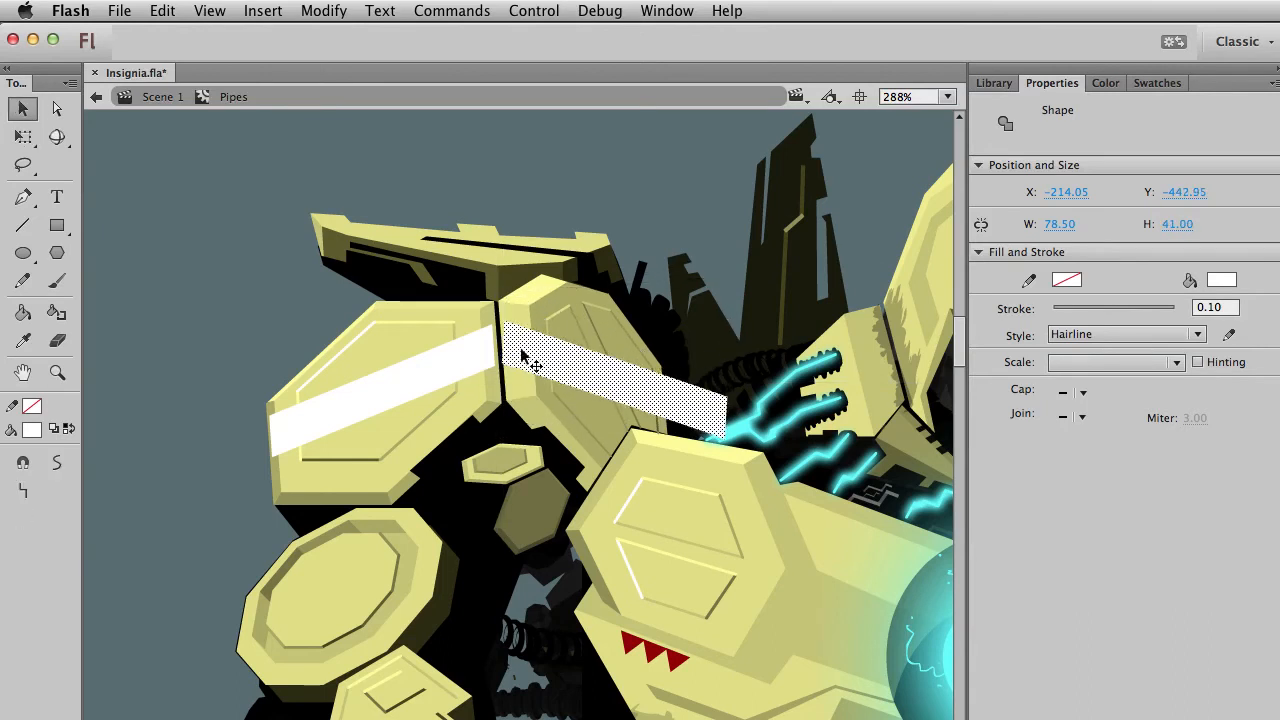
left_click(658, 184)
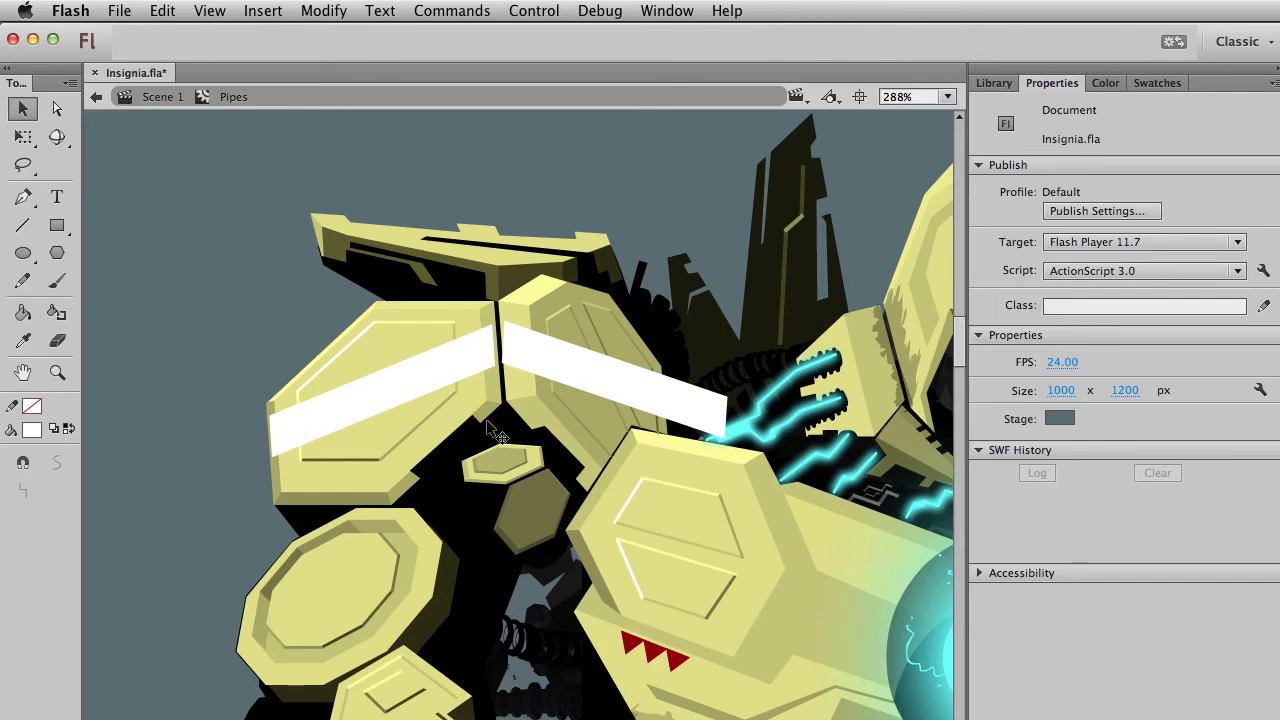
Draw red hairline cutting lines across both white stripes, following the bevels and outer edges of the shoulder plates.
left_click(57, 372)
left_click_drag(150, 274, 770, 570)
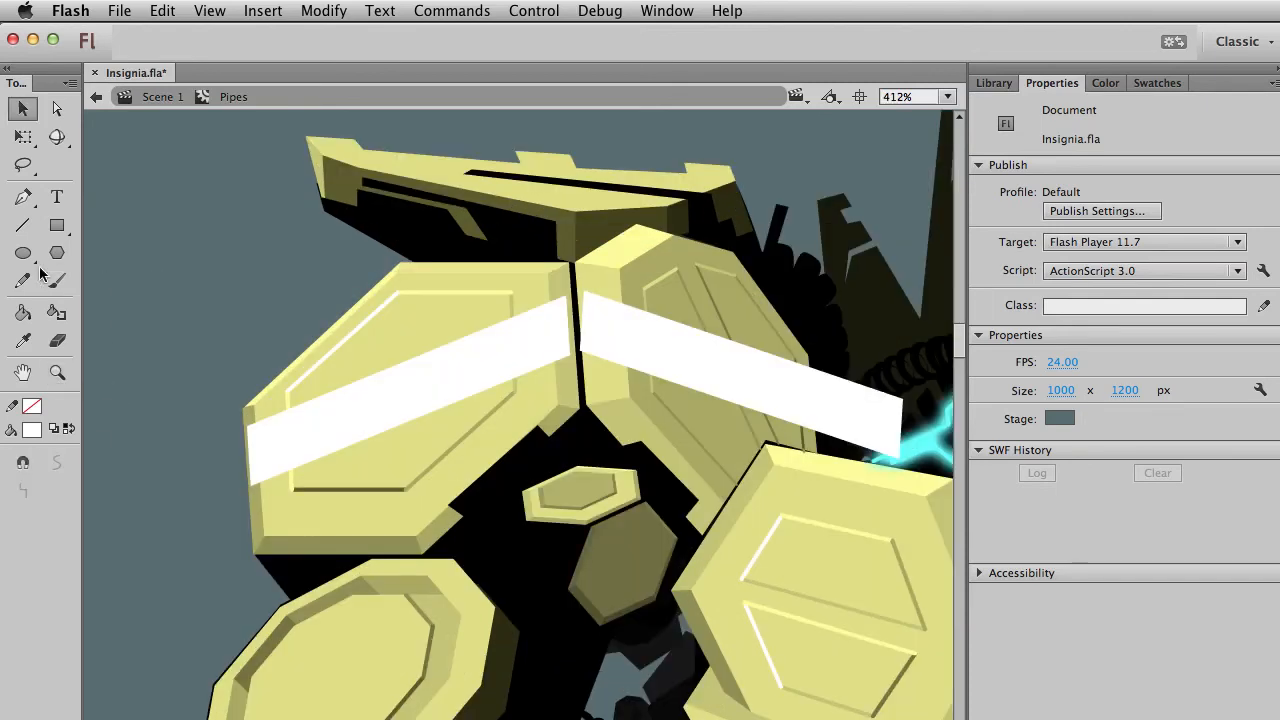
left_click(23, 225)
left_click_drag(251, 381, 263, 533)
left_click_drag(265, 543, 267, 545)
left_click_drag(546, 253, 562, 426)
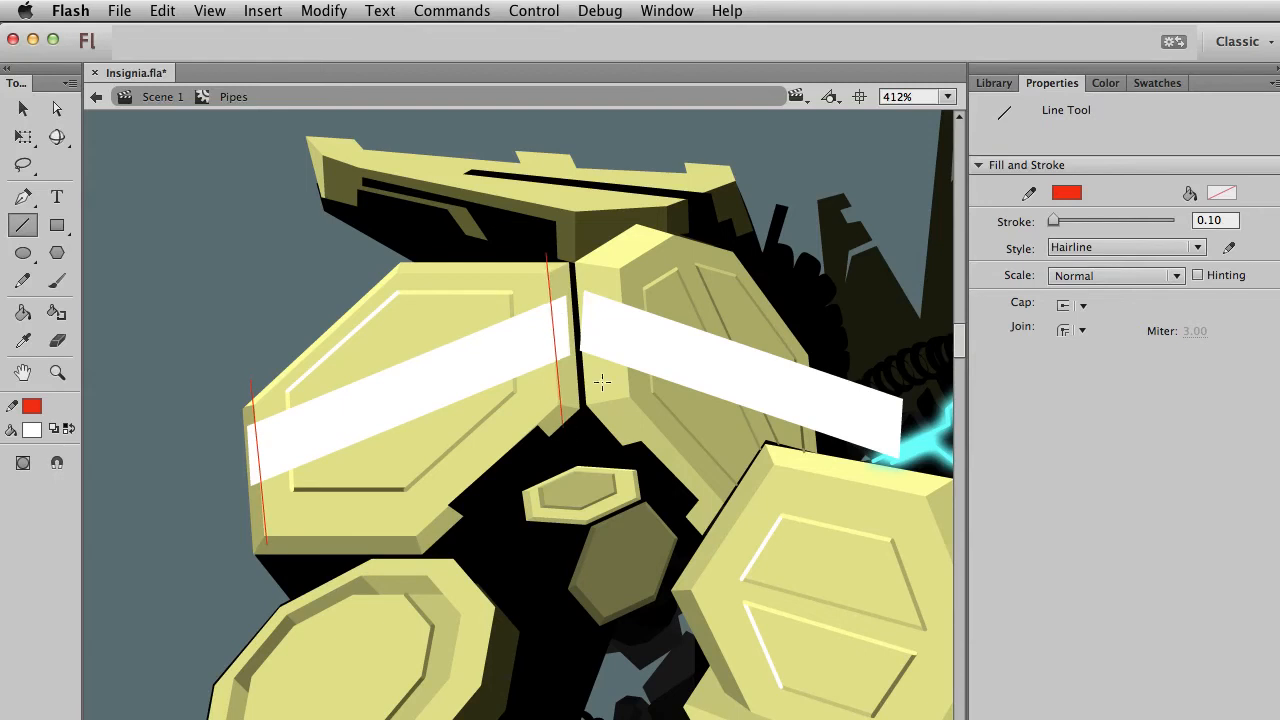
left_click_drag(628, 396, 620, 232)
left_click_drag(810, 347, 821, 478)
Delete the part of the second stripe beyond its plate's outer edge, along with the cutting line there.
key("v")
left_click(840, 430)
key("Delete")
left_click(818, 450)
key("Delete")
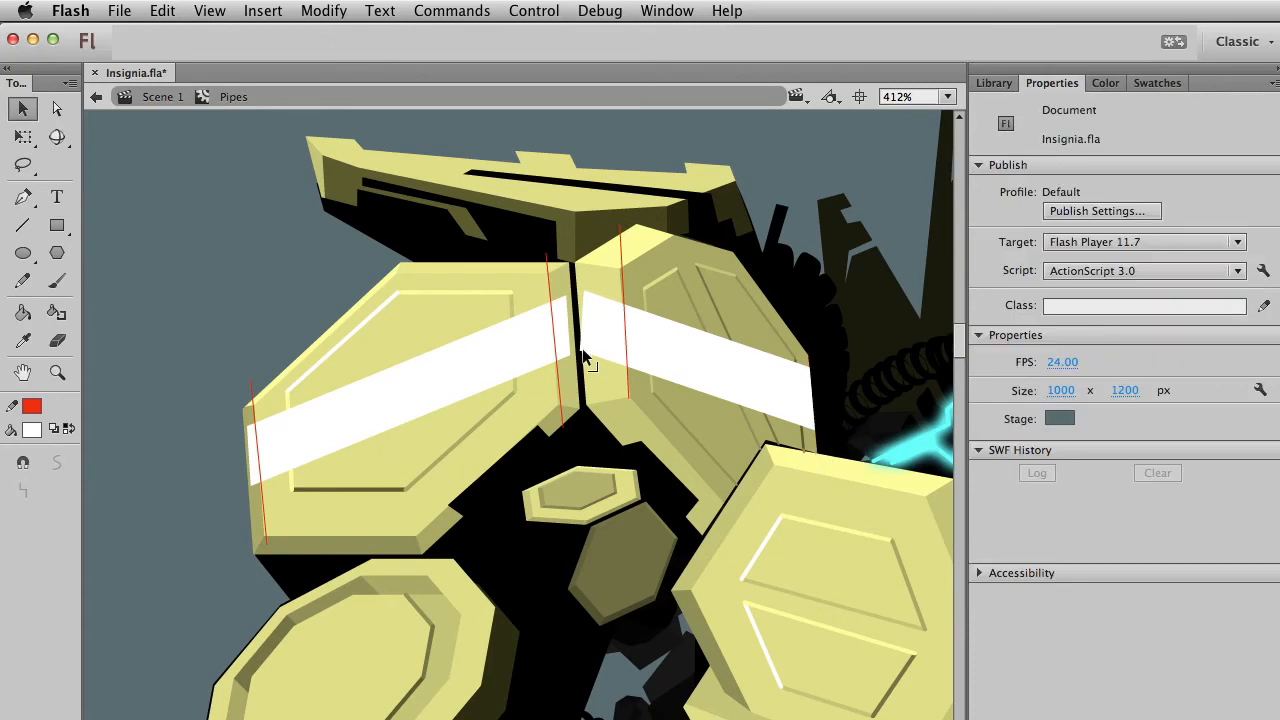
Move both segments of the trimmed second stripe up by about 5 px.
left_click(714, 354)
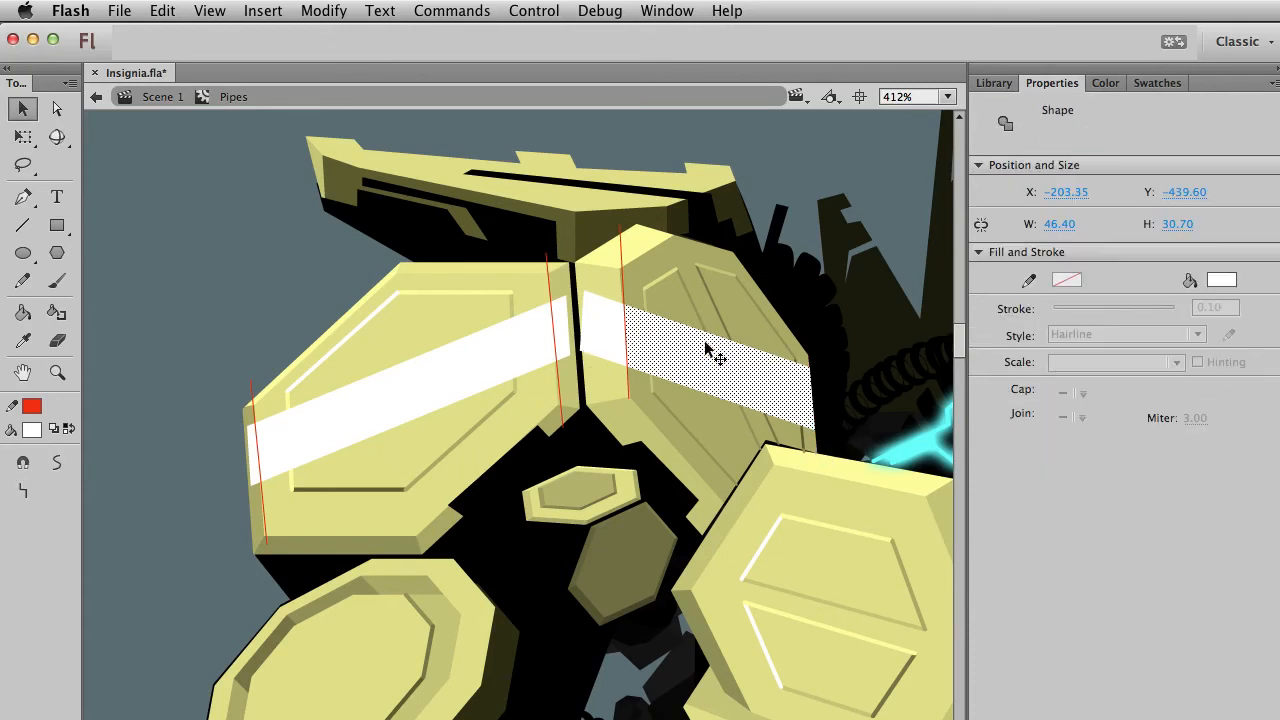
left_click(612, 342, "shift")
left_click_drag(612, 342, 609, 332)
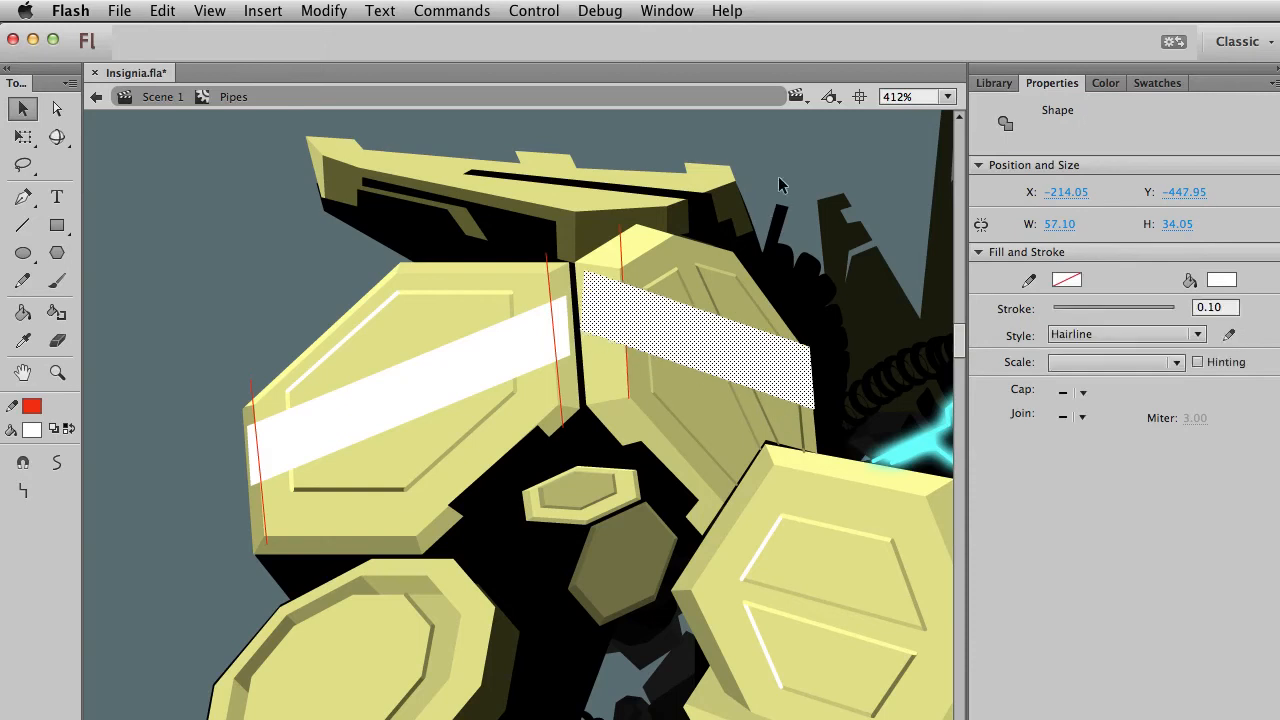
key("super+shift+a")
Move the upper piece of the second stripe's red cutting line down about 10 px and slightly right to cross the stripe.
left_click(622, 275)
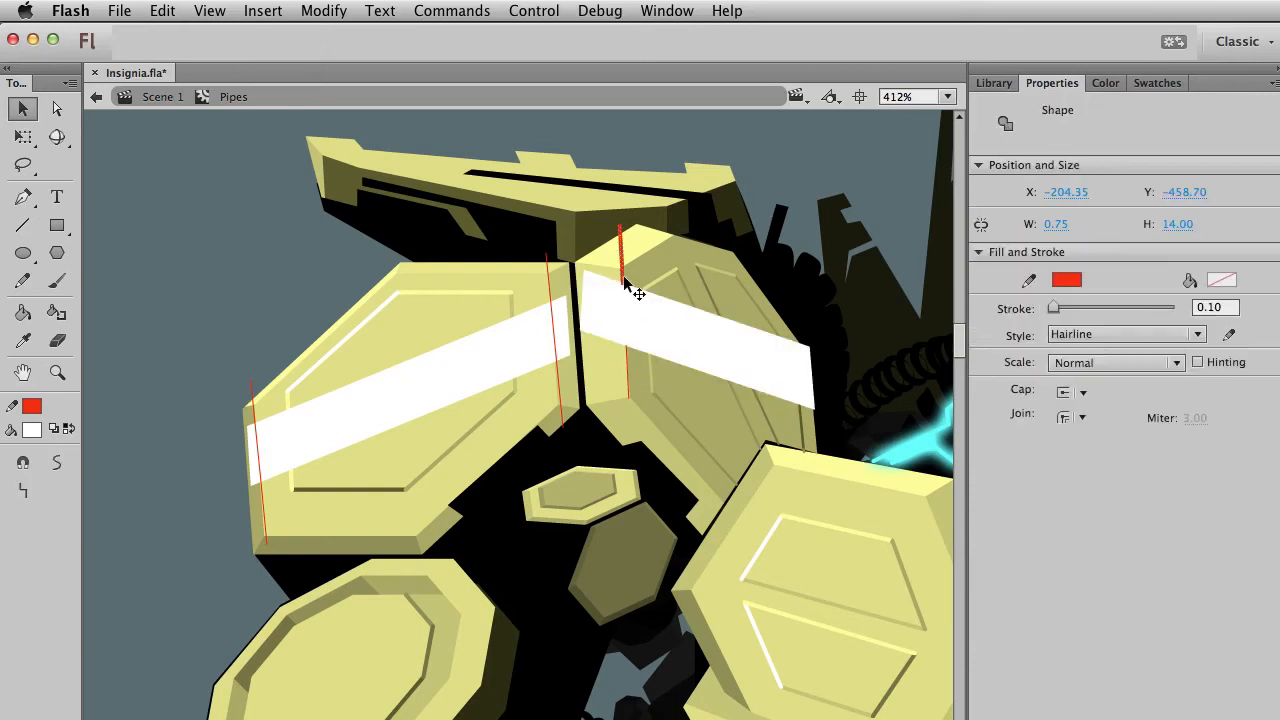
key("Down")
key("Down")
key("Down")
key("Down")
key("Down")
key("Down")
key("Down")
key("Down")
key("Down")
key("Down")
key("Right")
key("super+shift+a")
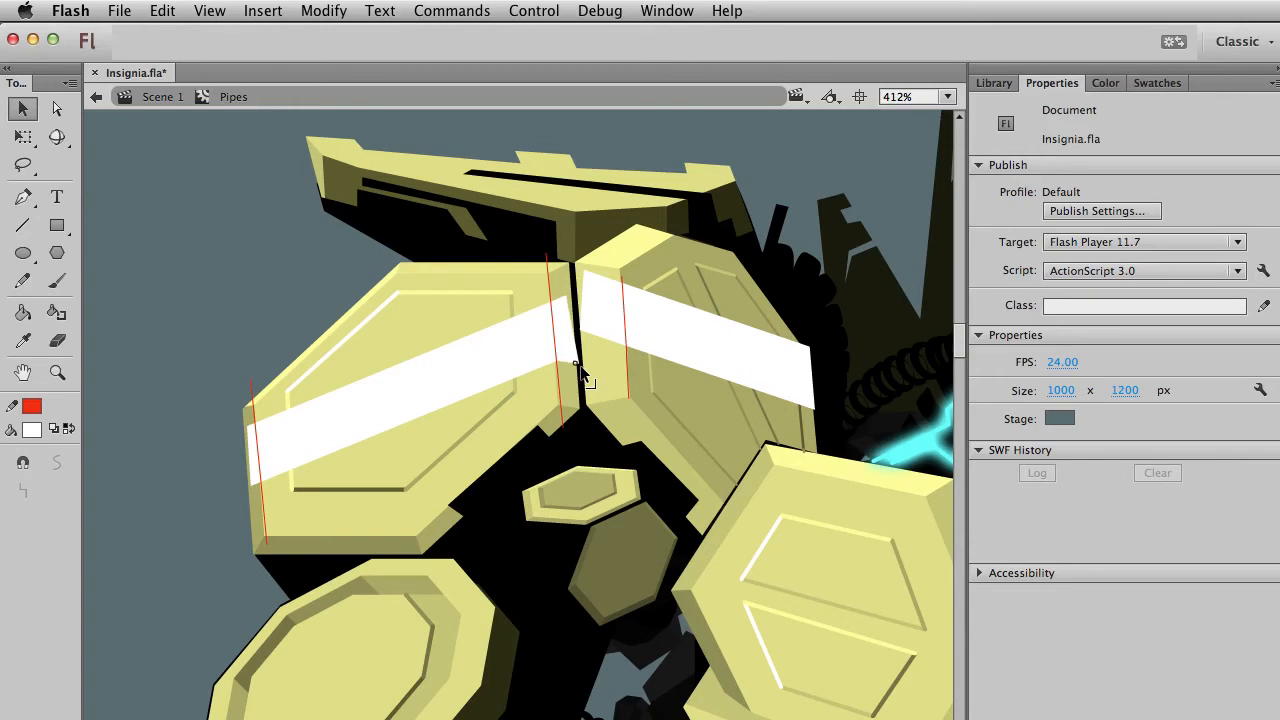
Reshape the end corners of both stripes so they bend along the plates' bevels and meet at the gap.
left_click_drag(566, 292, 572, 305)
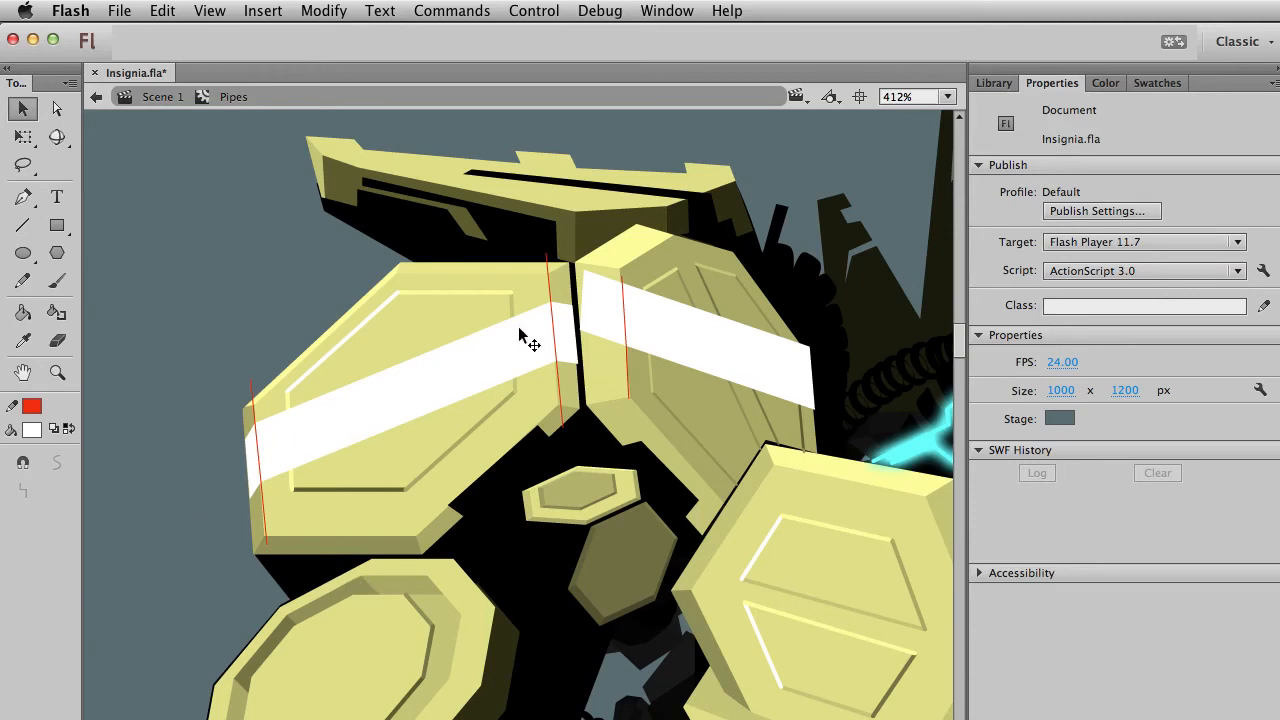
left_click_drag(592, 333, 584, 370)
left_click_drag(585, 270, 580, 304)
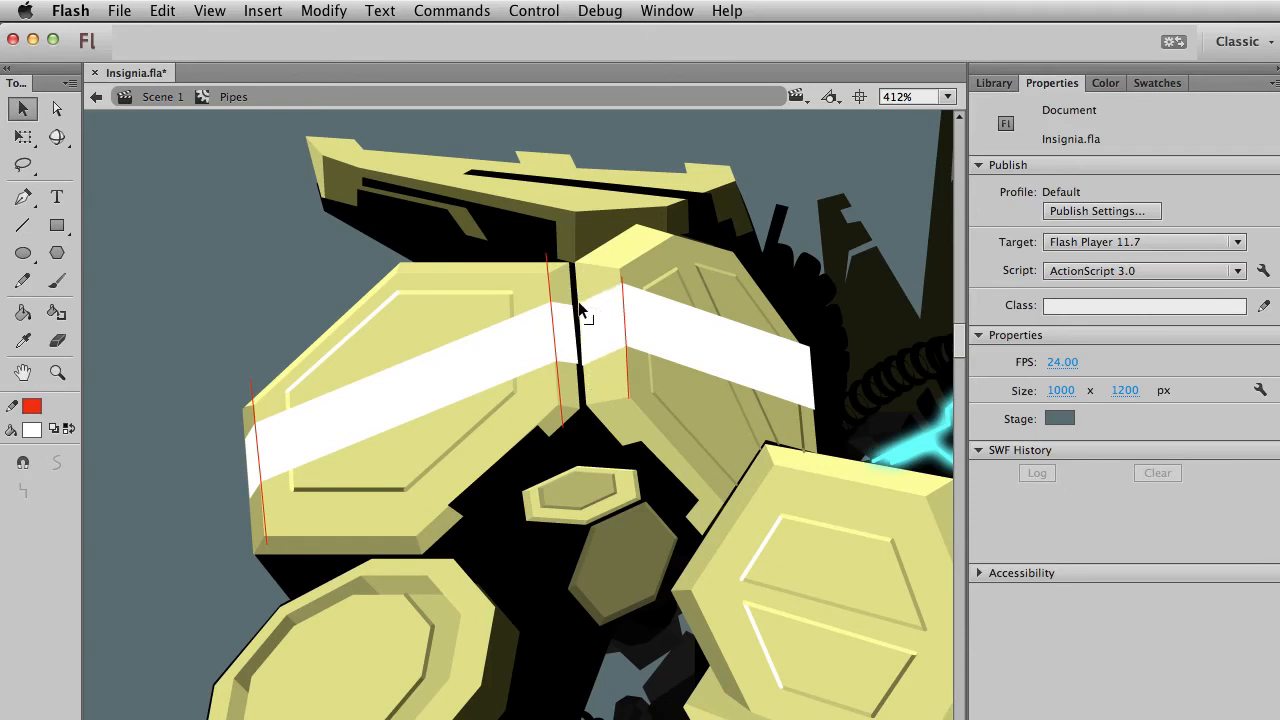
left_click_drag(814, 408, 814, 430)
left_click_drag(810, 356, 810, 378)
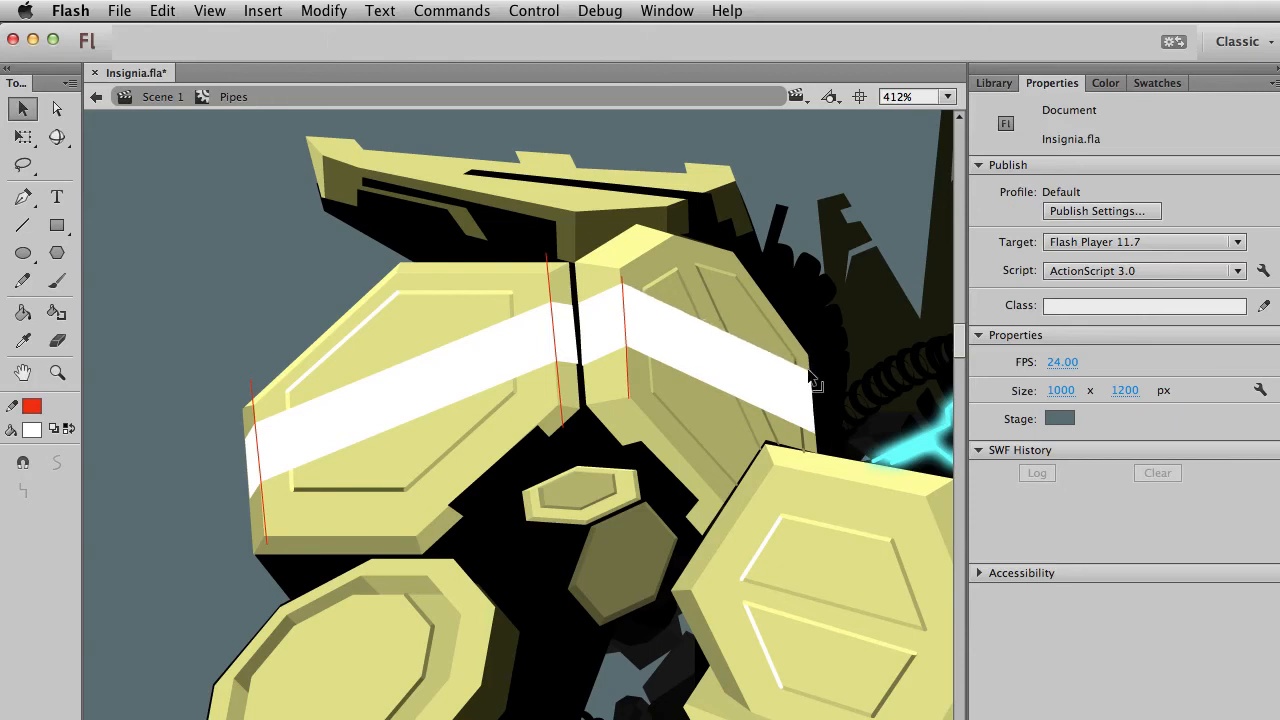
Delete the remaining red cutting lines from the stripes on both shoulder plates.
left_click(627, 380)
key("Delete")
left_click(560, 400)
key("Delete")
left_click(263, 510)
key("Delete")
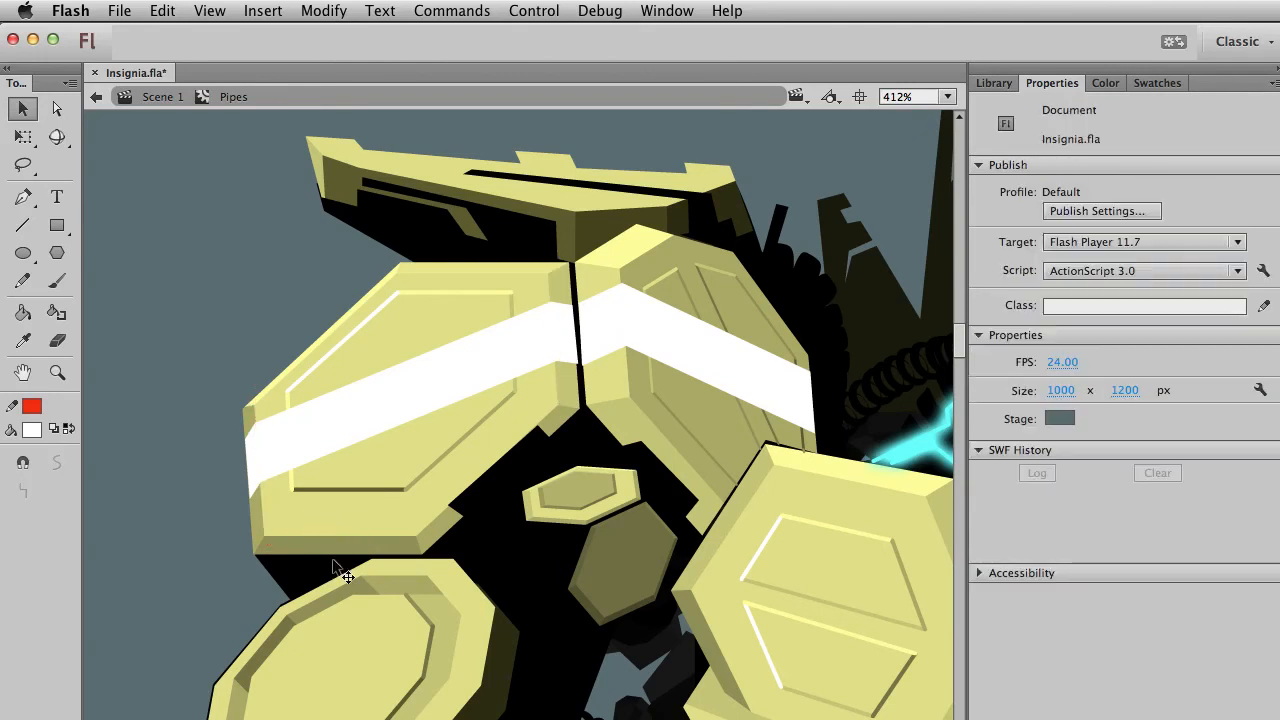
Lower the upper bend corner of the second stripe slightly on the shaded shoulder plate.
key("super+1")
left_click_drag(575, 578, 485, 560)
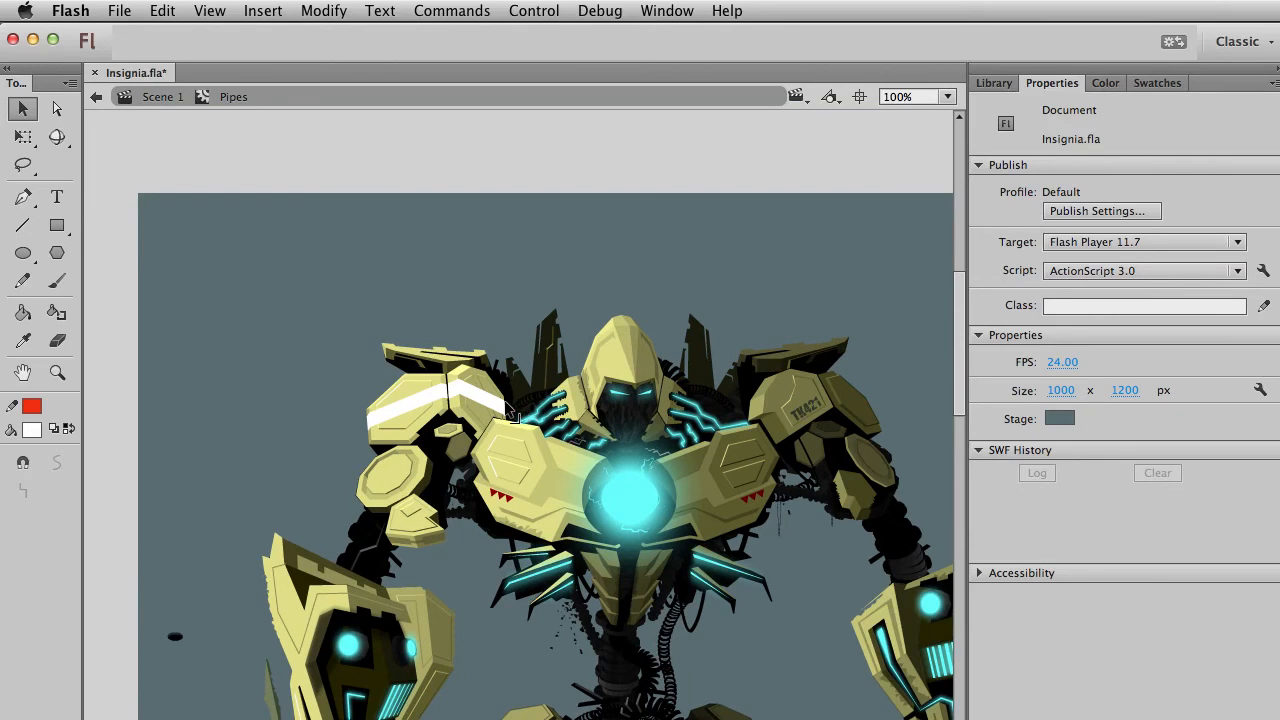
left_click(57, 372)
left_click_drag(258, 353, 560, 493)
key("v")
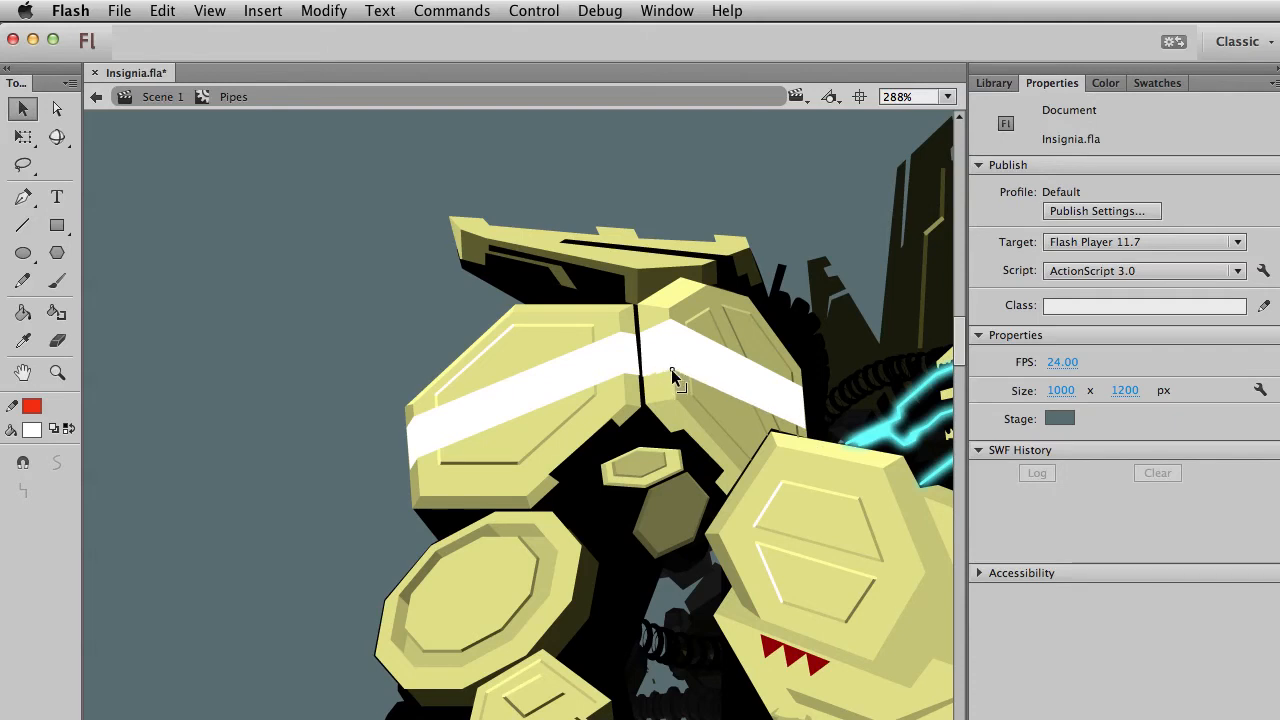
left_click_drag(671, 369, 669, 321)
Outline both white stripes with a red hairline stroke using the Ink Bottle tool.
left_click(57, 372)
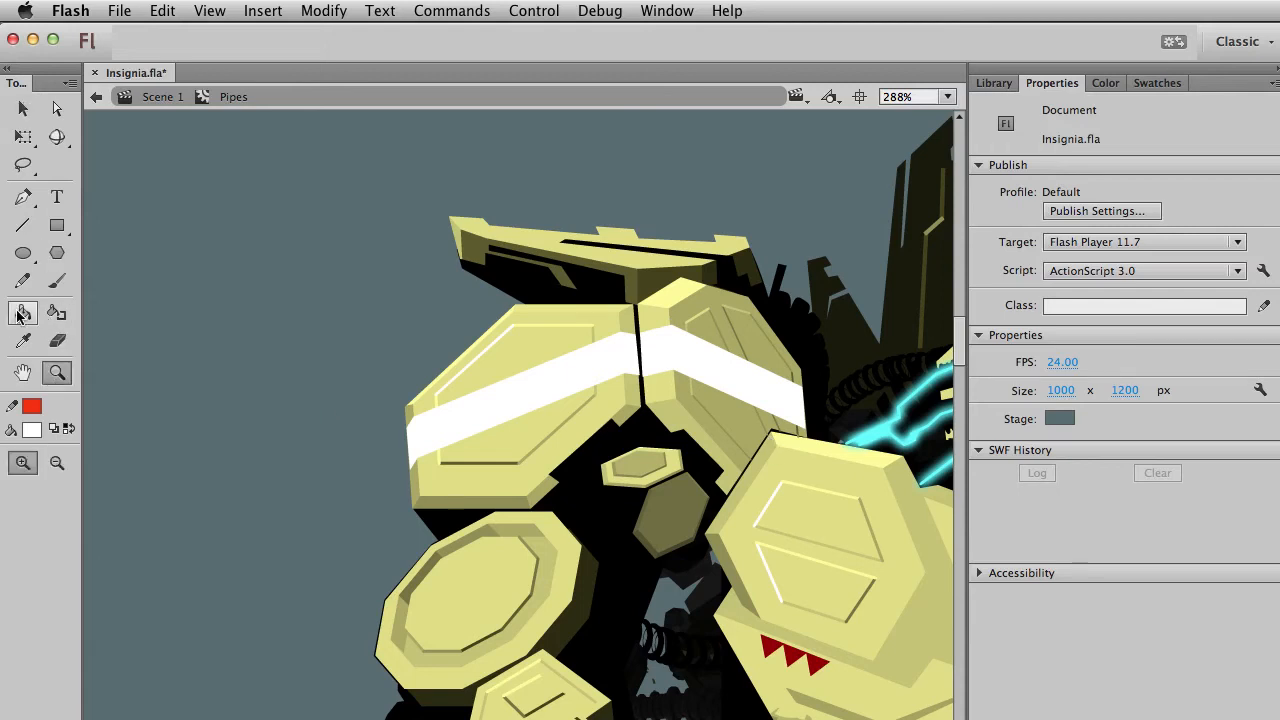
left_click(57, 313)
left_click(473, 425)
left_click(703, 378)
key("v")
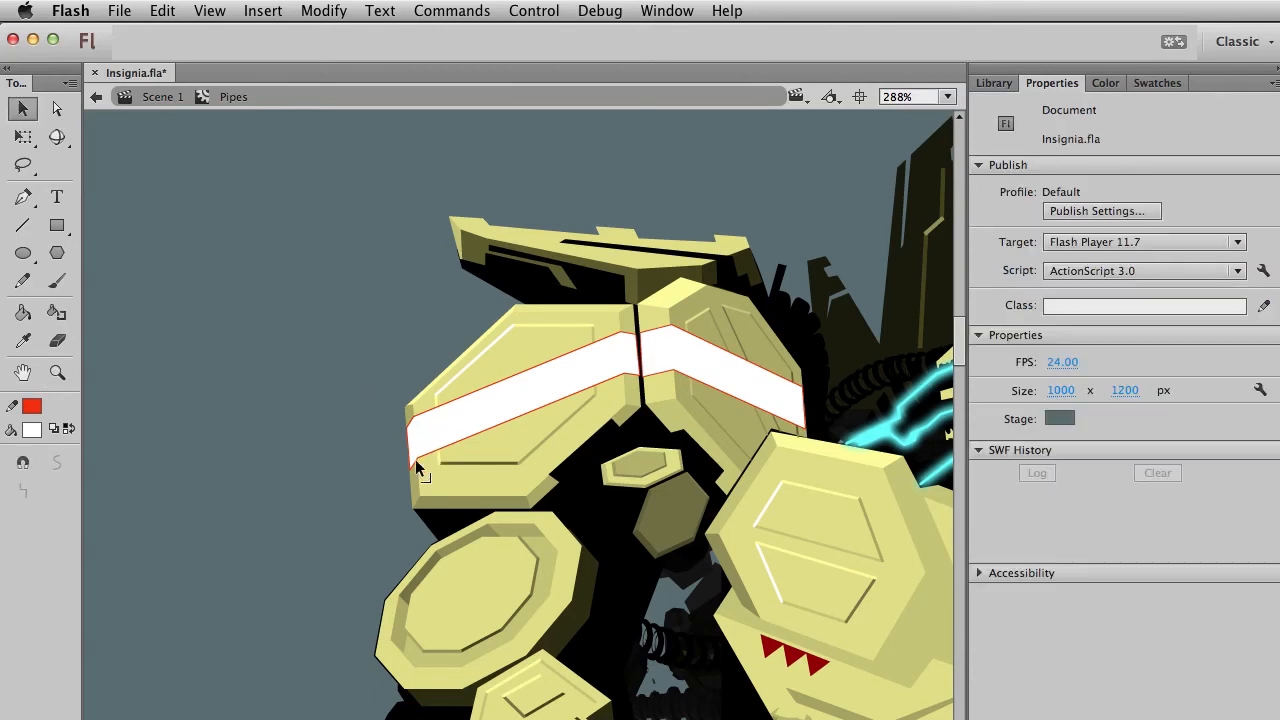
Move the lower outlines of both stripes up about 8 px to divide each stripe lengthwise into two bands.
left_click(418, 466)
left_click(466, 449)
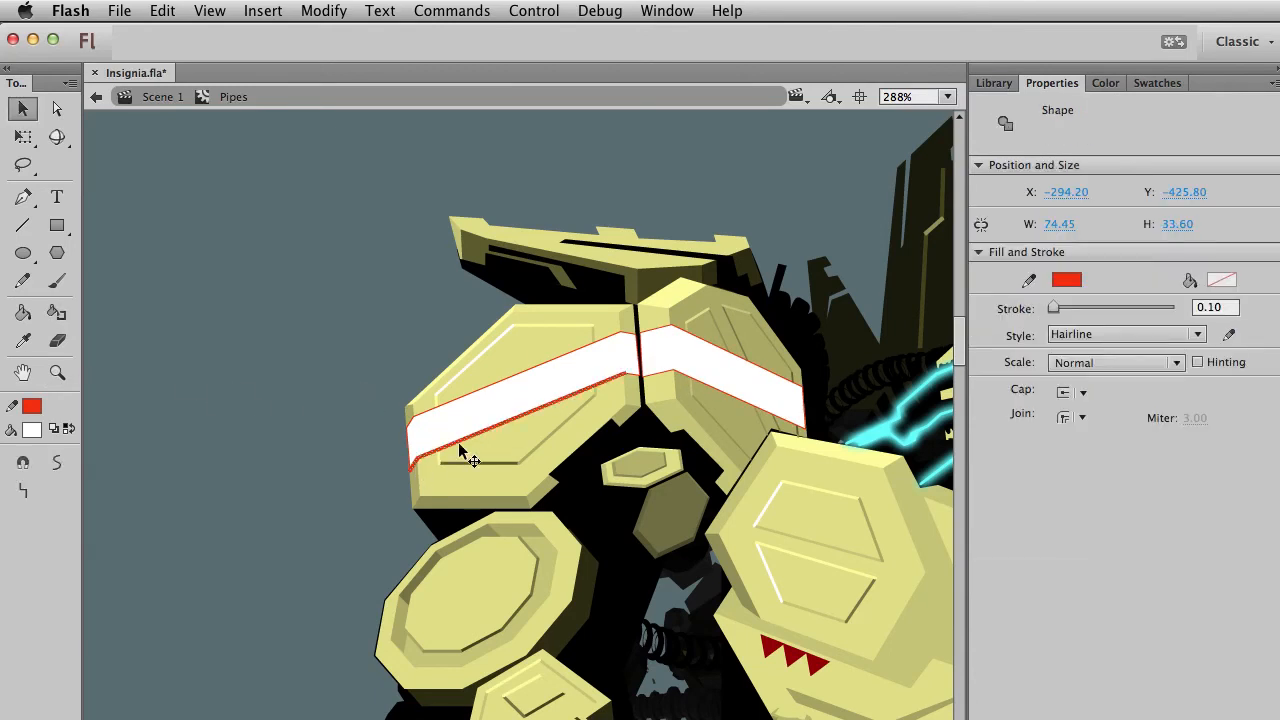
left_click(655, 374, "shift")
left_click(716, 391, "shift")
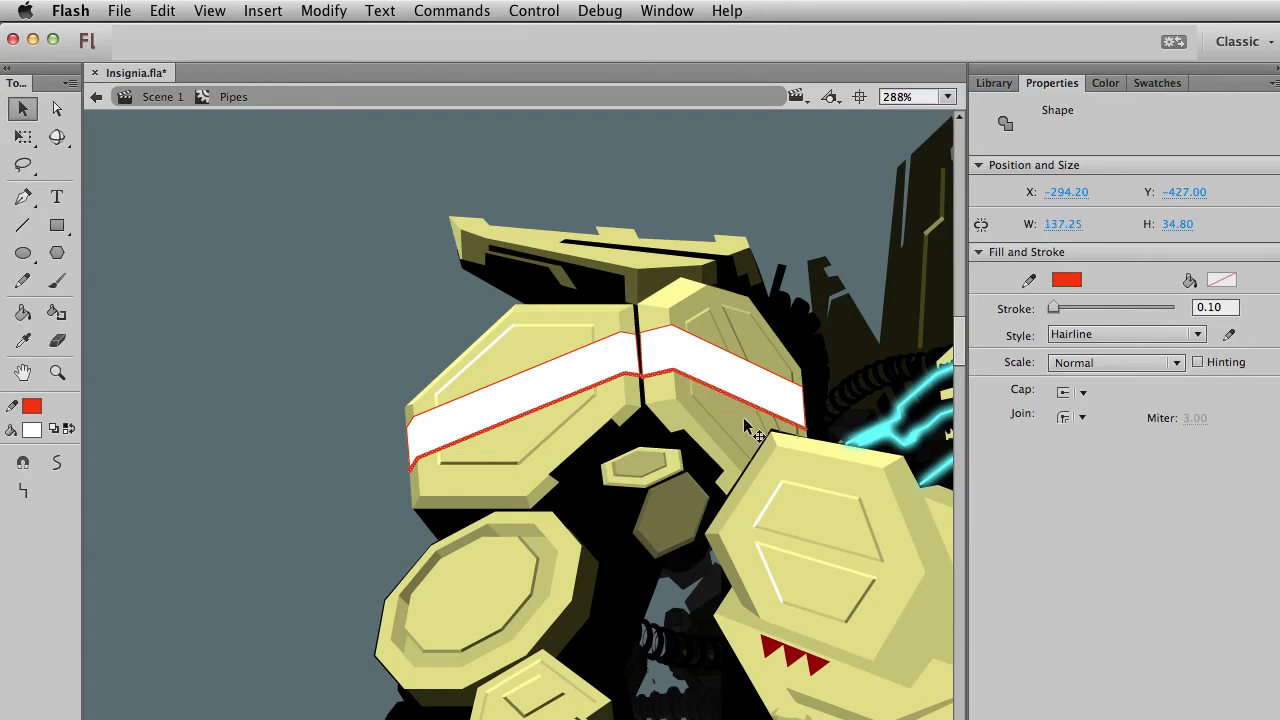
key("Up")
key("Up")
key("Up")
key("Up")
key("Up")
key("Up")
key("Up")
key("Up")
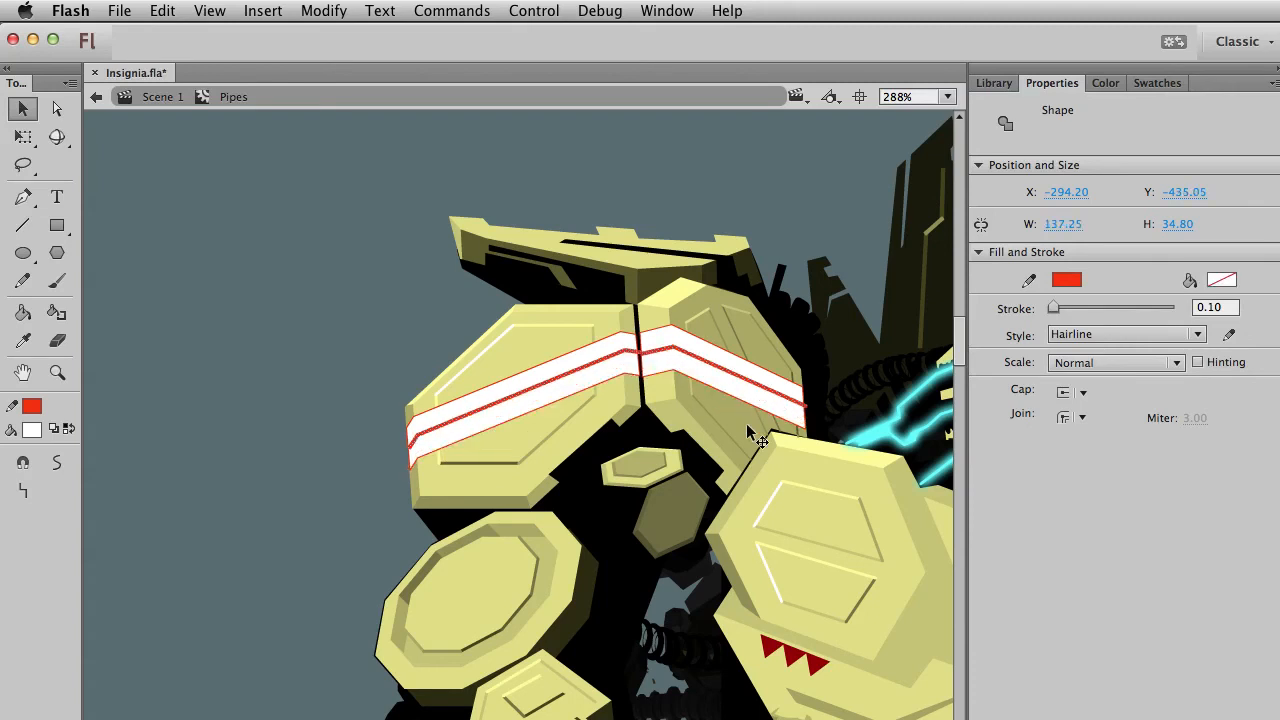
left_click(760, 197)
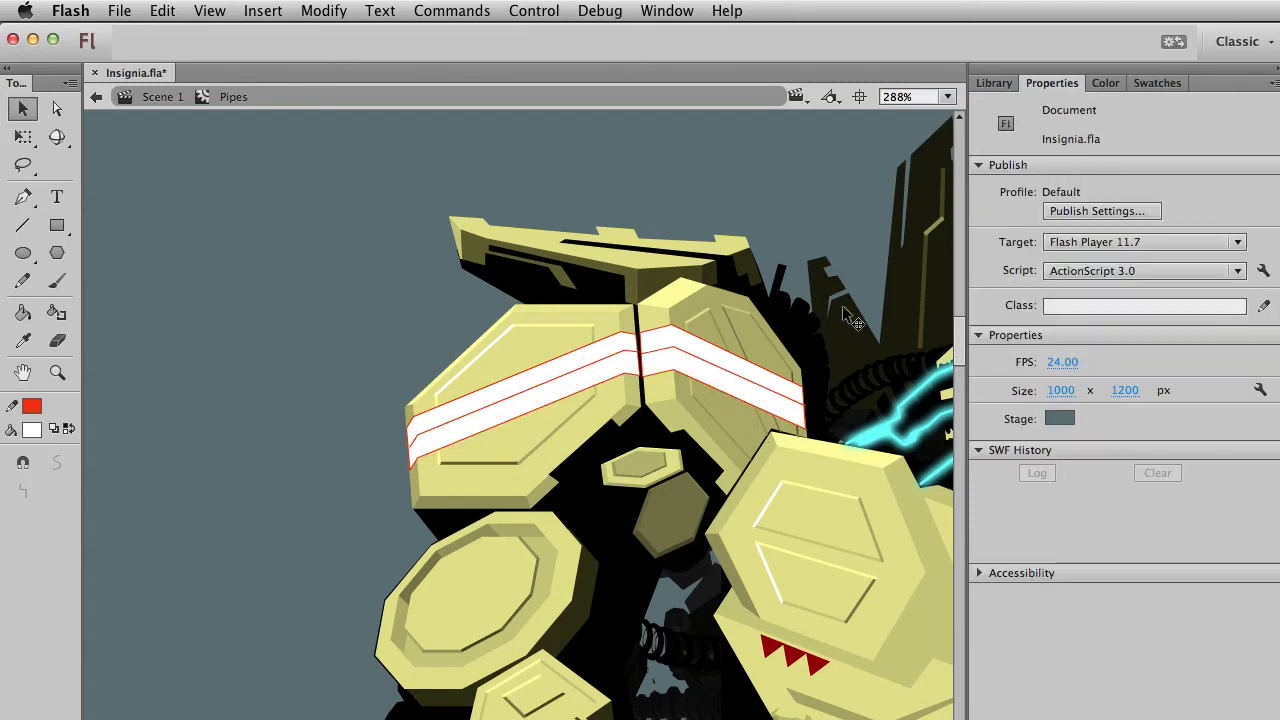
Fill the upper band of the first stripe with red #CC0000.
left_click(561, 376)
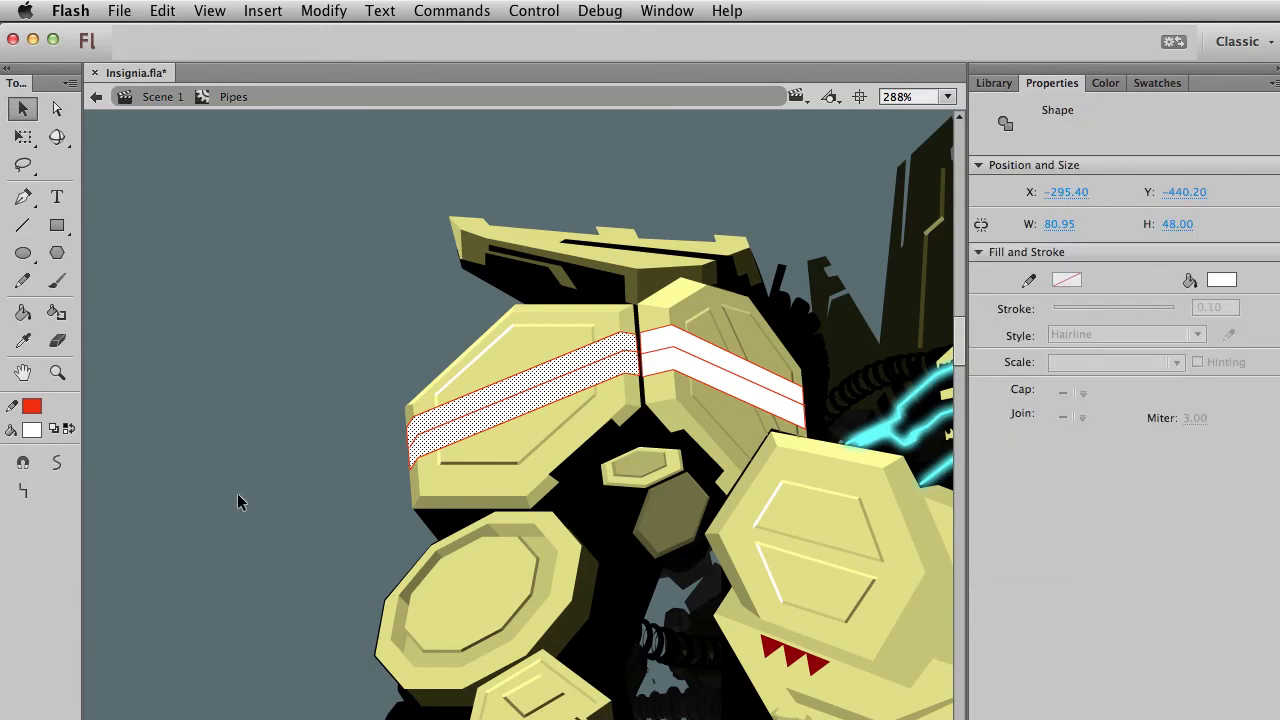
key("z")
left_click_drag(270, 316, 843, 563)
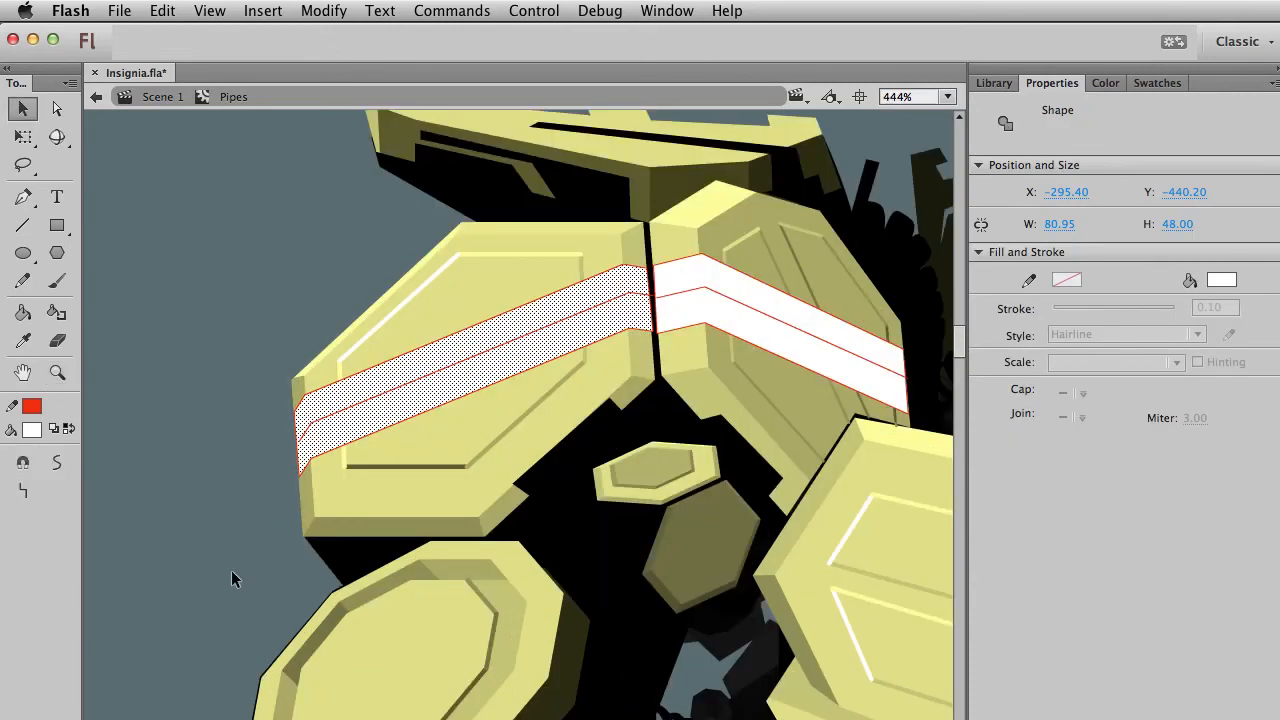
left_click(230, 571)
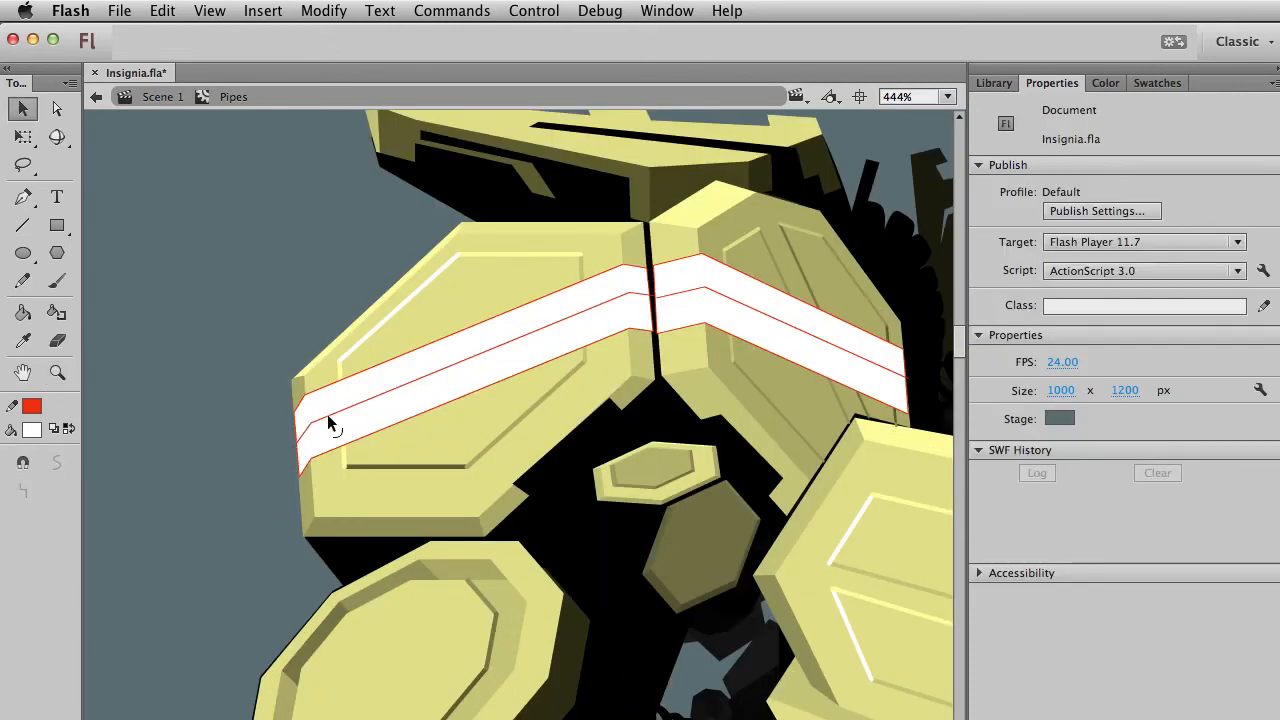
left_click(337, 413)
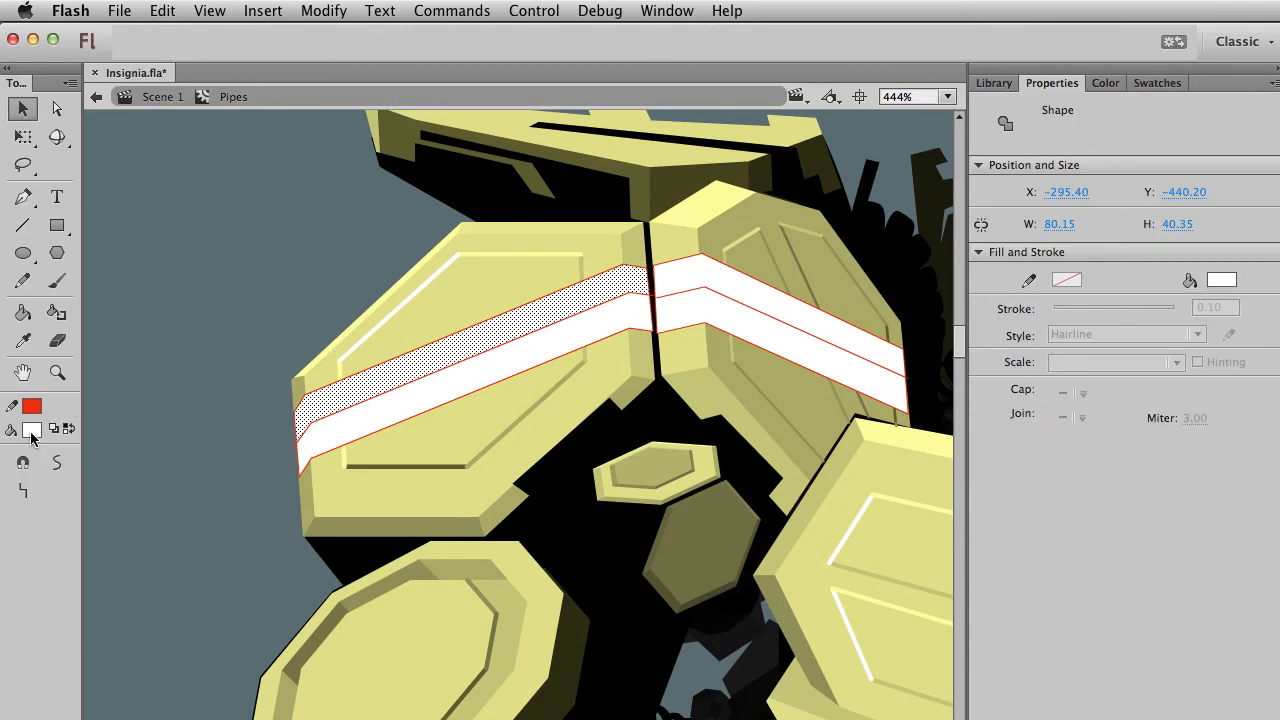
left_click(31, 431)
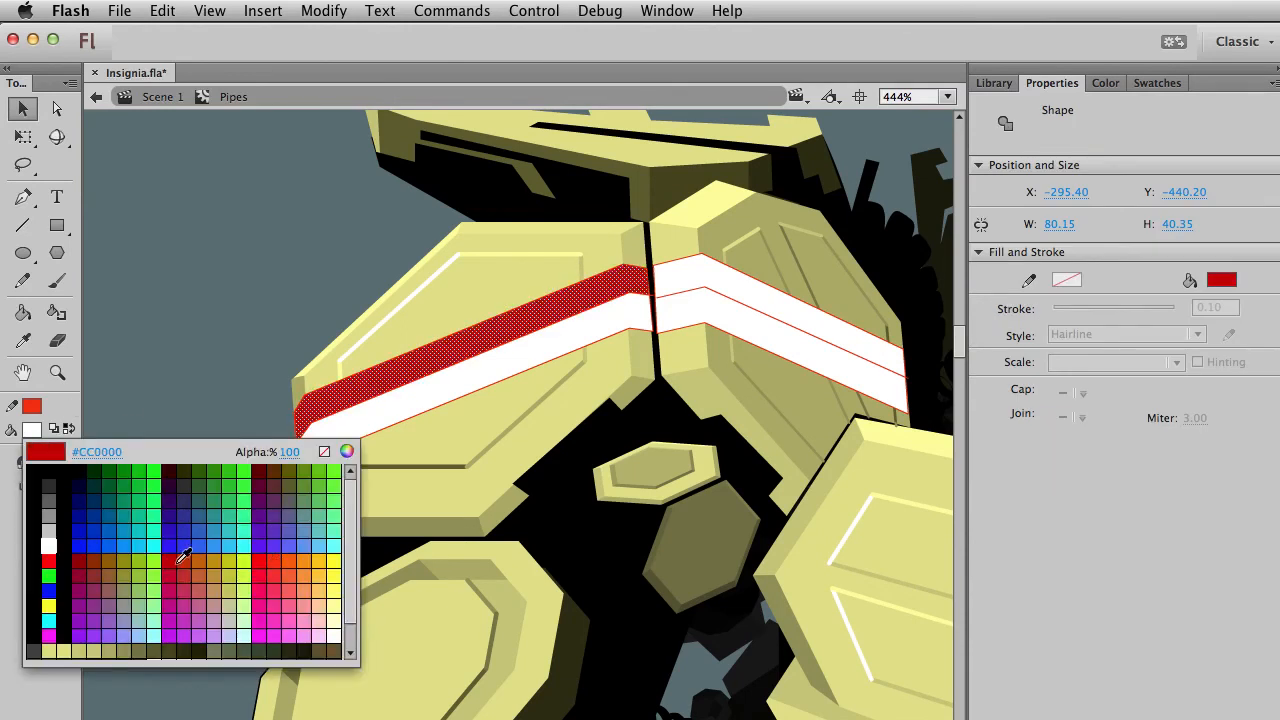
left_click(172, 566)
left_click(177, 614)
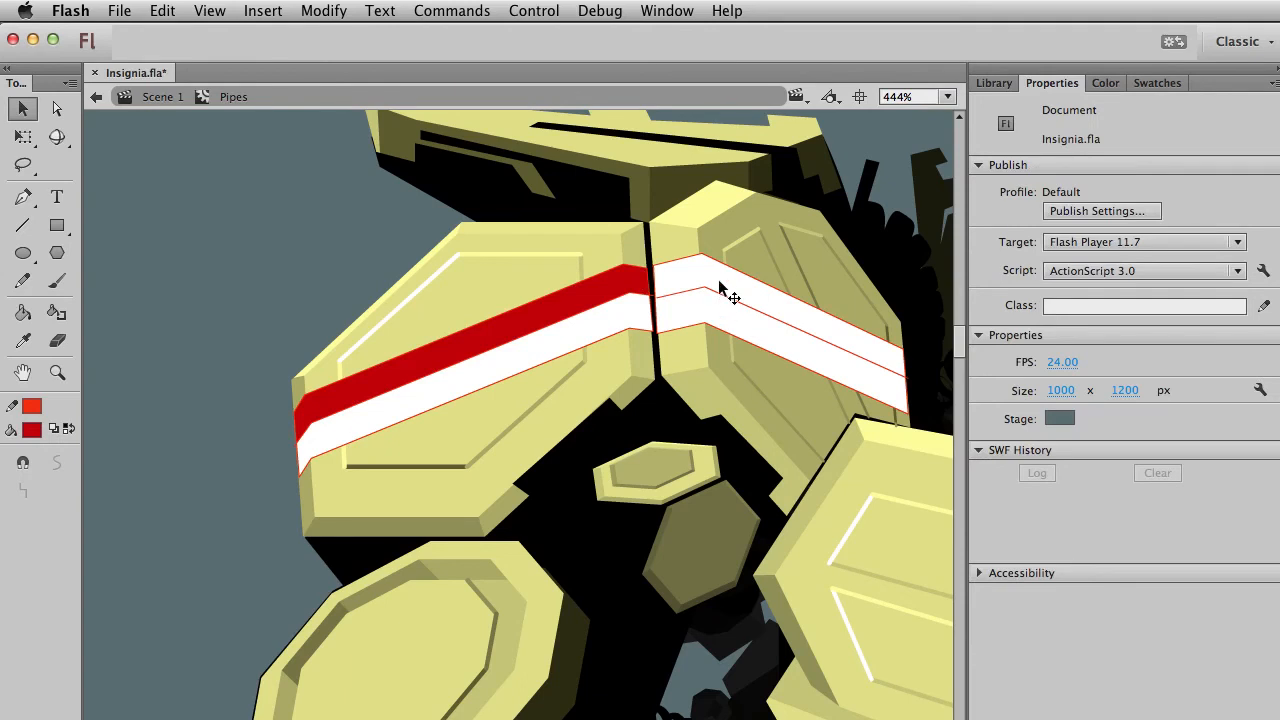
Fill the upper band of the second stripe with the same red and delete the hairline outlines from both stripes.
left_click(716, 299)
left_click(324, 231)
left_click(698, 287)
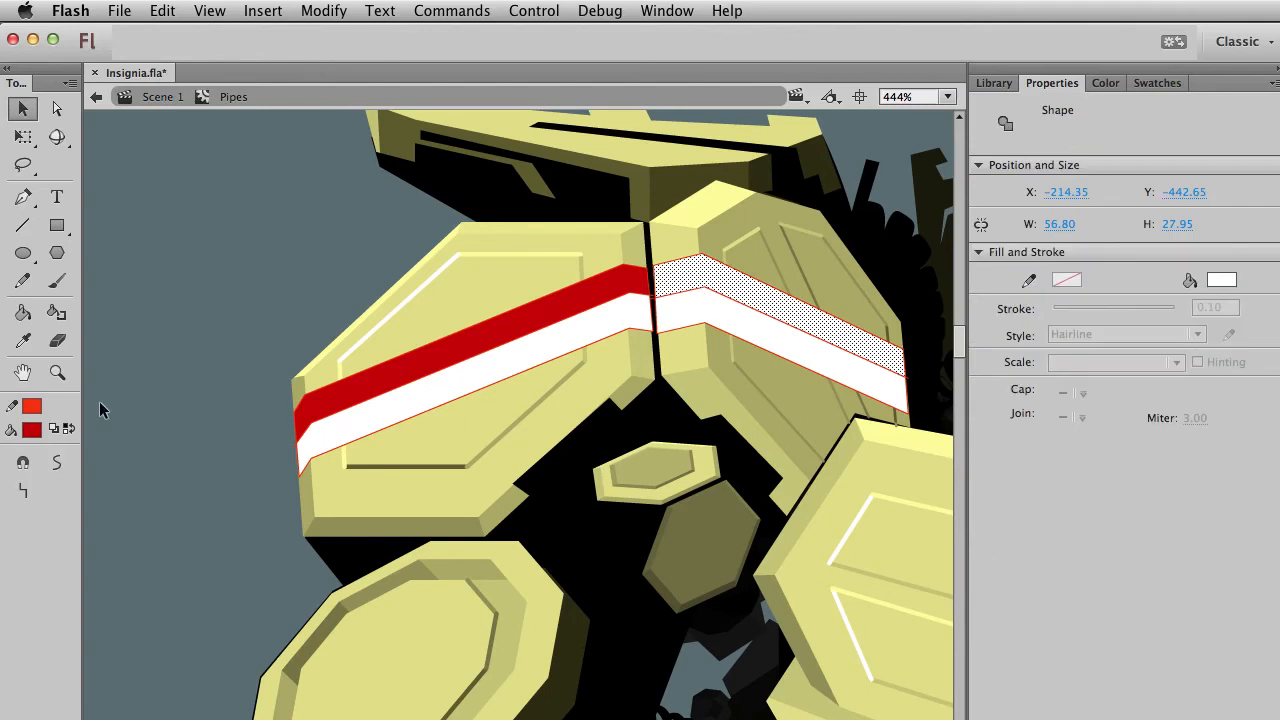
left_click(32, 429)
left_click(423, 363)
left_click(234, 266)
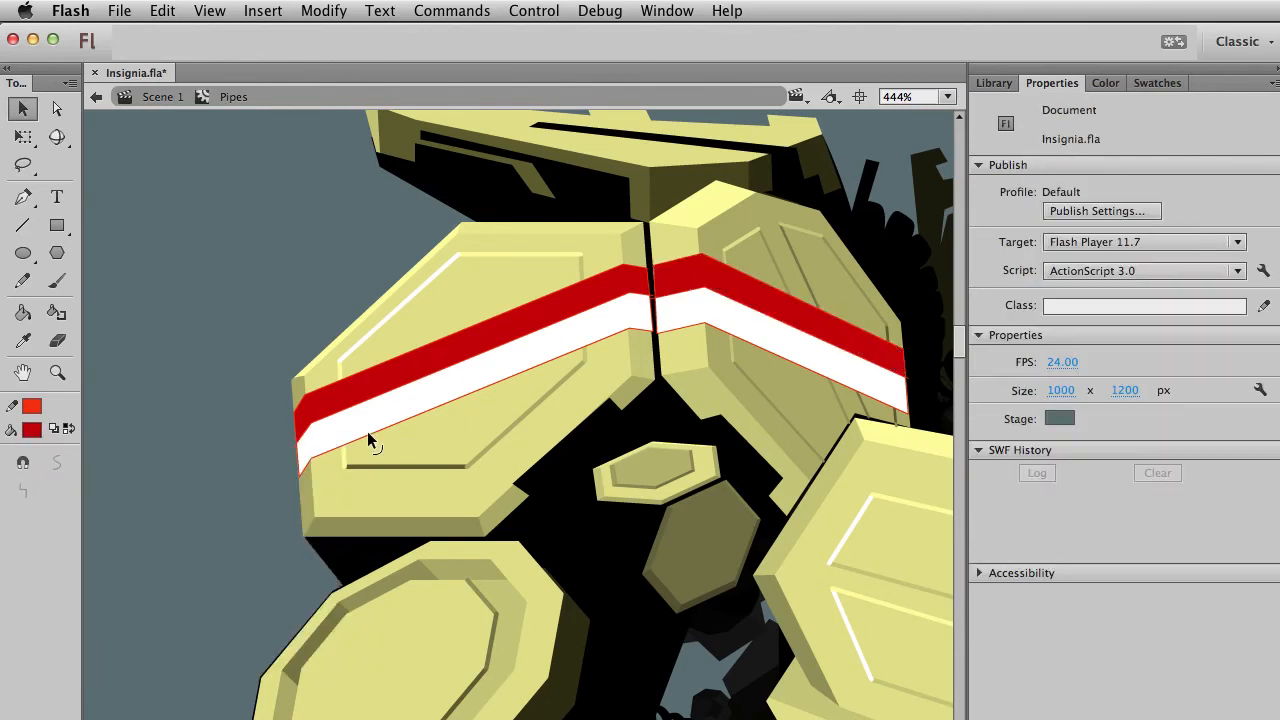
double_click(367, 446)
key("Delete")
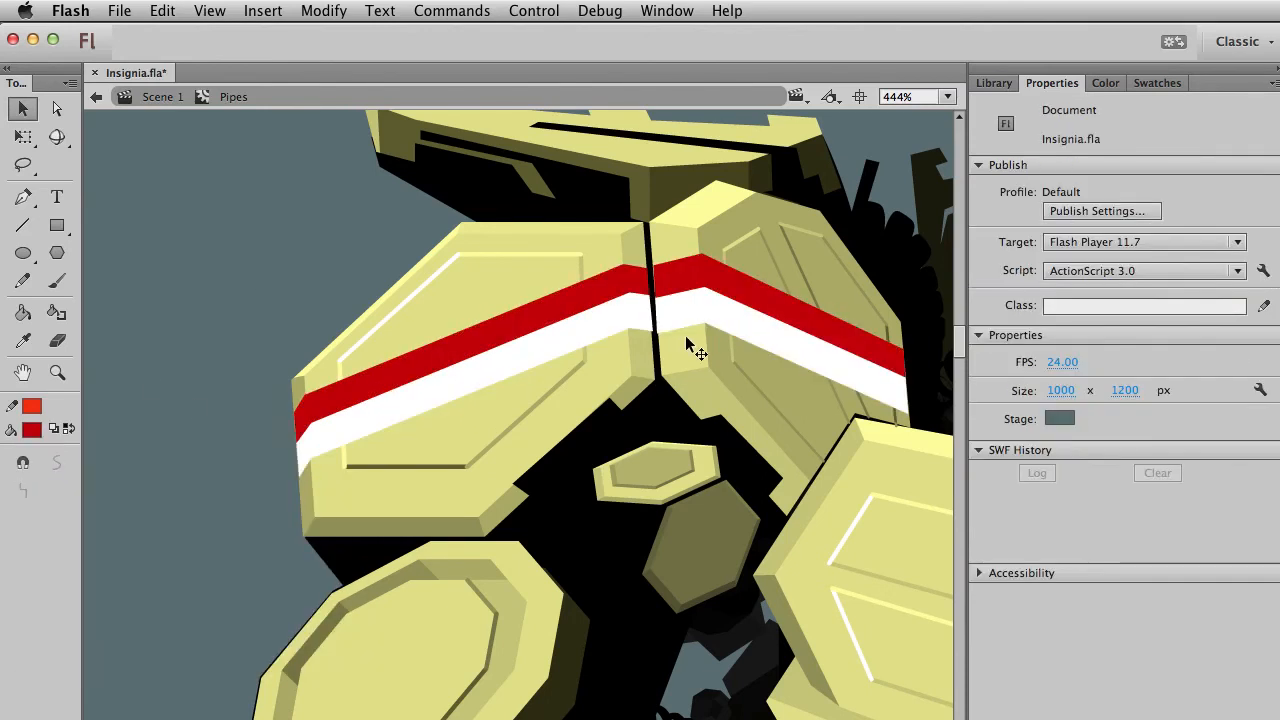
Adjust the upper corners of the second stripe's red band to line up with the gap edge and the shoulder plate's bevel edge.
left_click(57, 372)
left_click_drag(557, 203, 598, 260)
key("v")
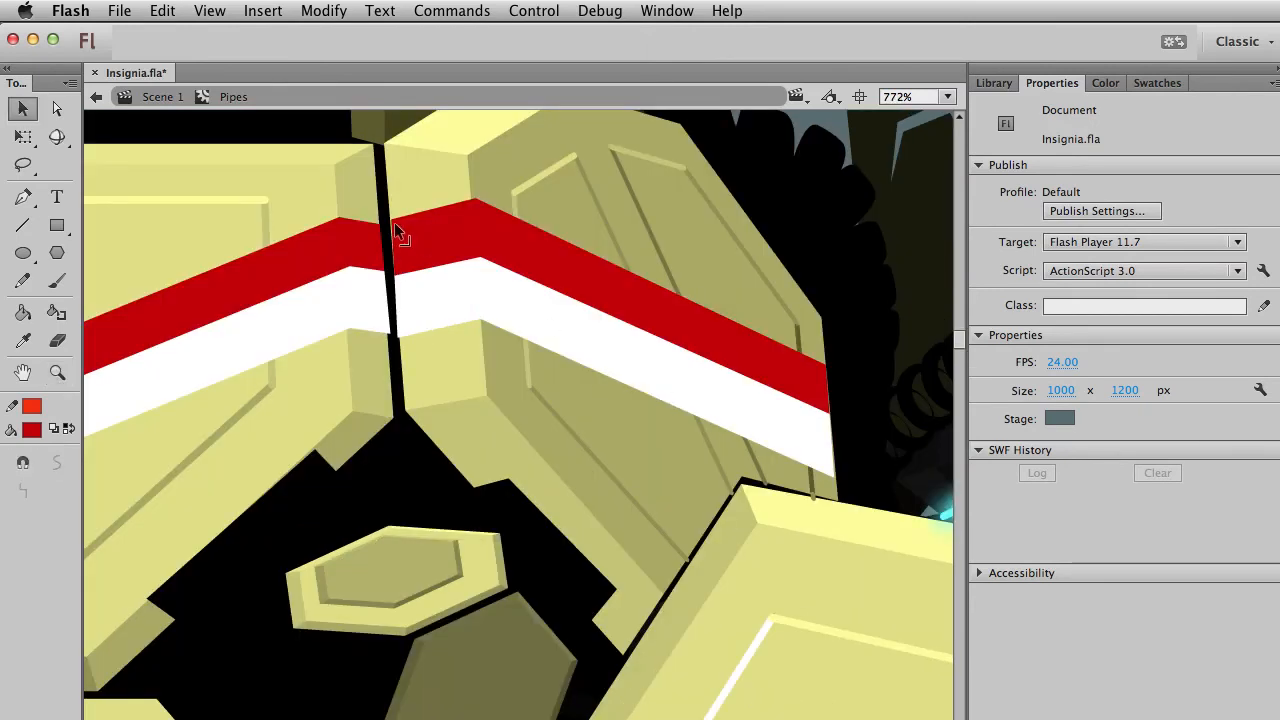
left_click_drag(391, 222, 391, 224)
left_click_drag(566, 374, 660, 400)
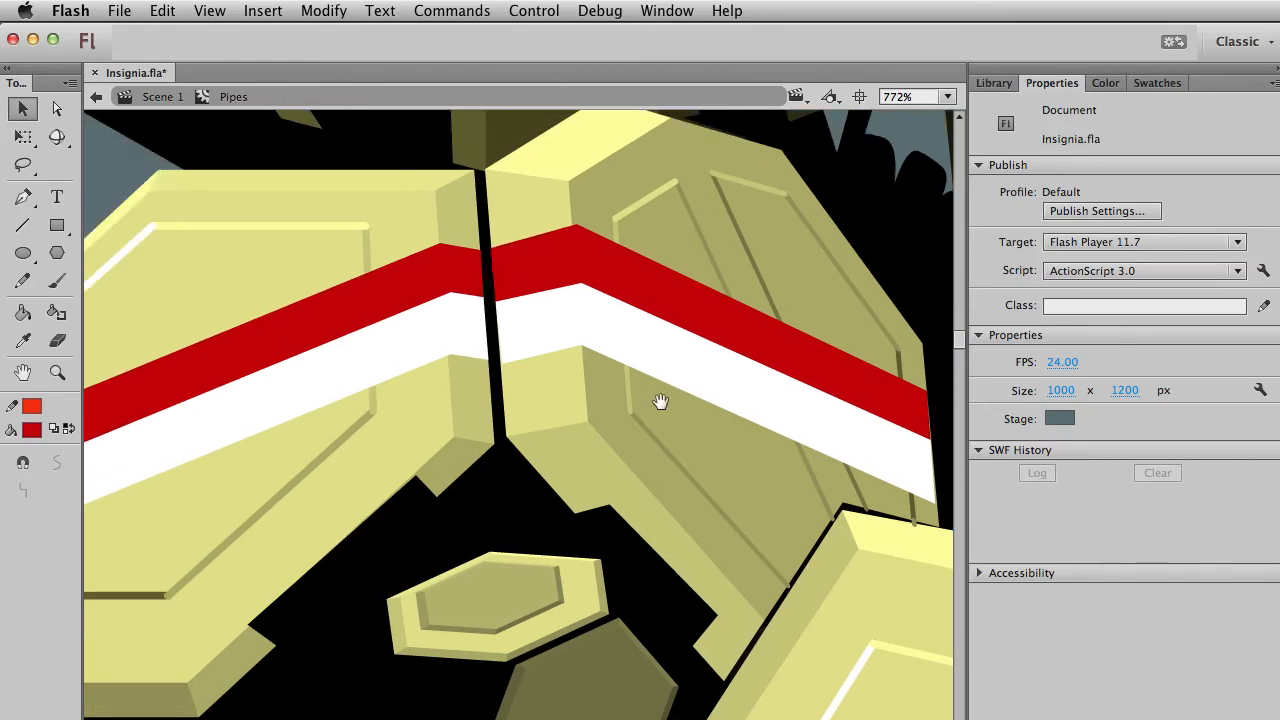
left_click(23, 225)
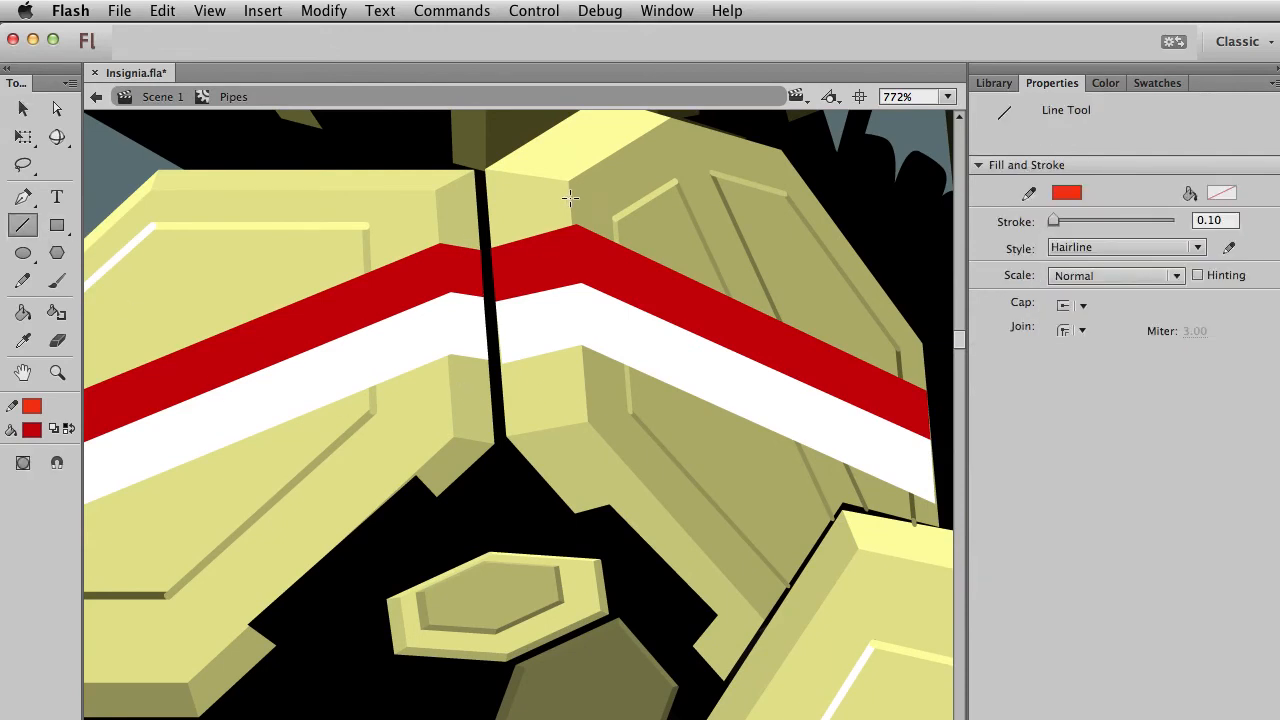
key("v")
left_click_drag(576, 221, 573, 222)
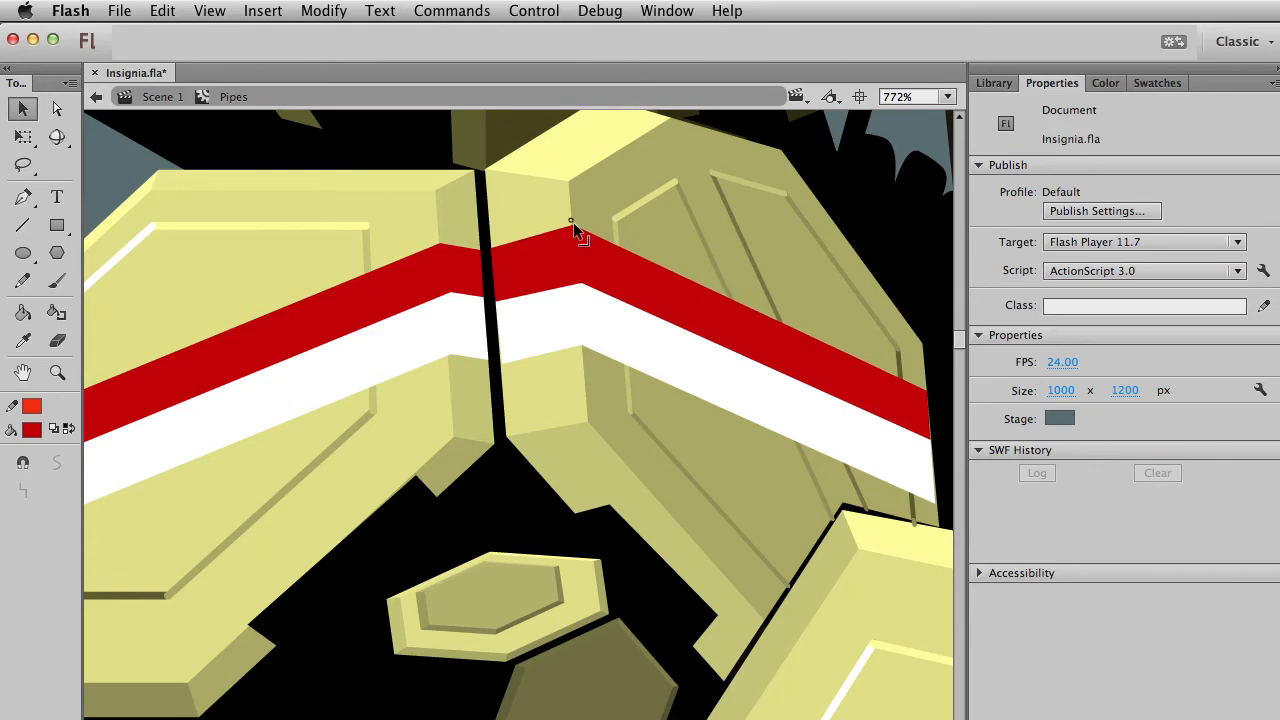
Draw three hairline divider lines across the stripes with the Line tool, following the bevel edges of both shoulder plates.
left_click(24, 224)
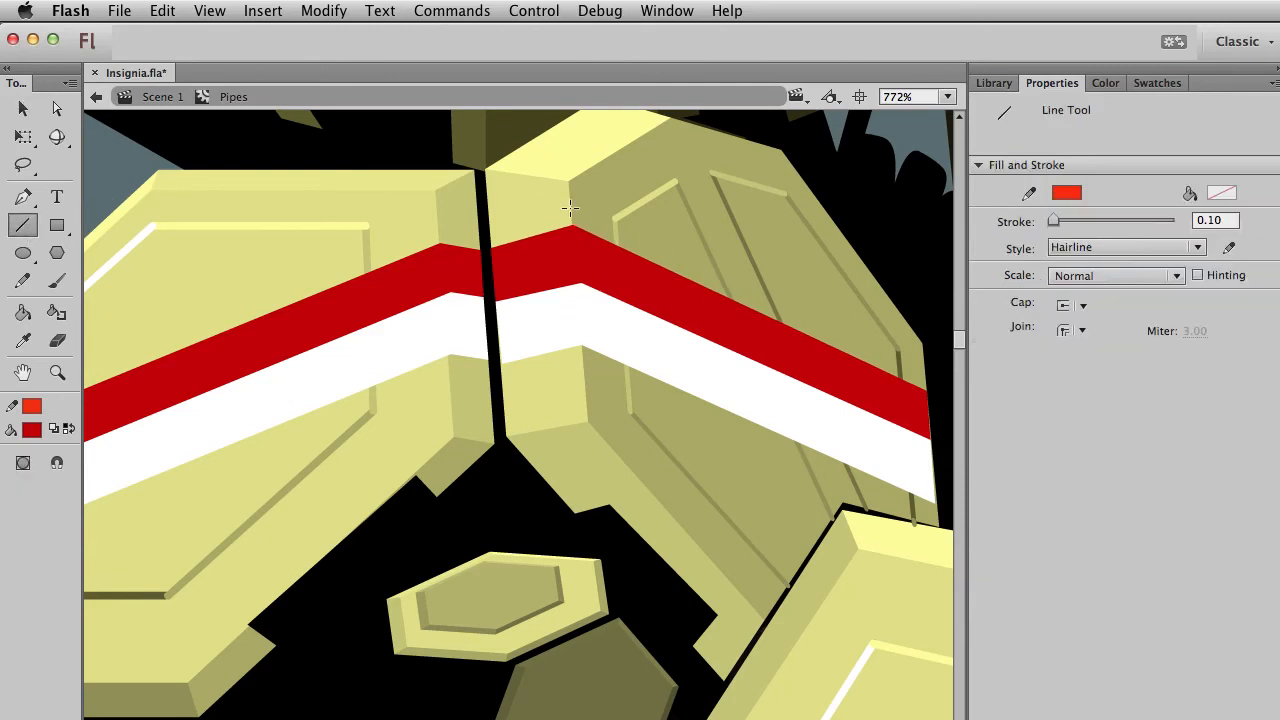
left_click_drag(571, 207, 589, 432)
left_click_drag(453, 438, 435, 213)
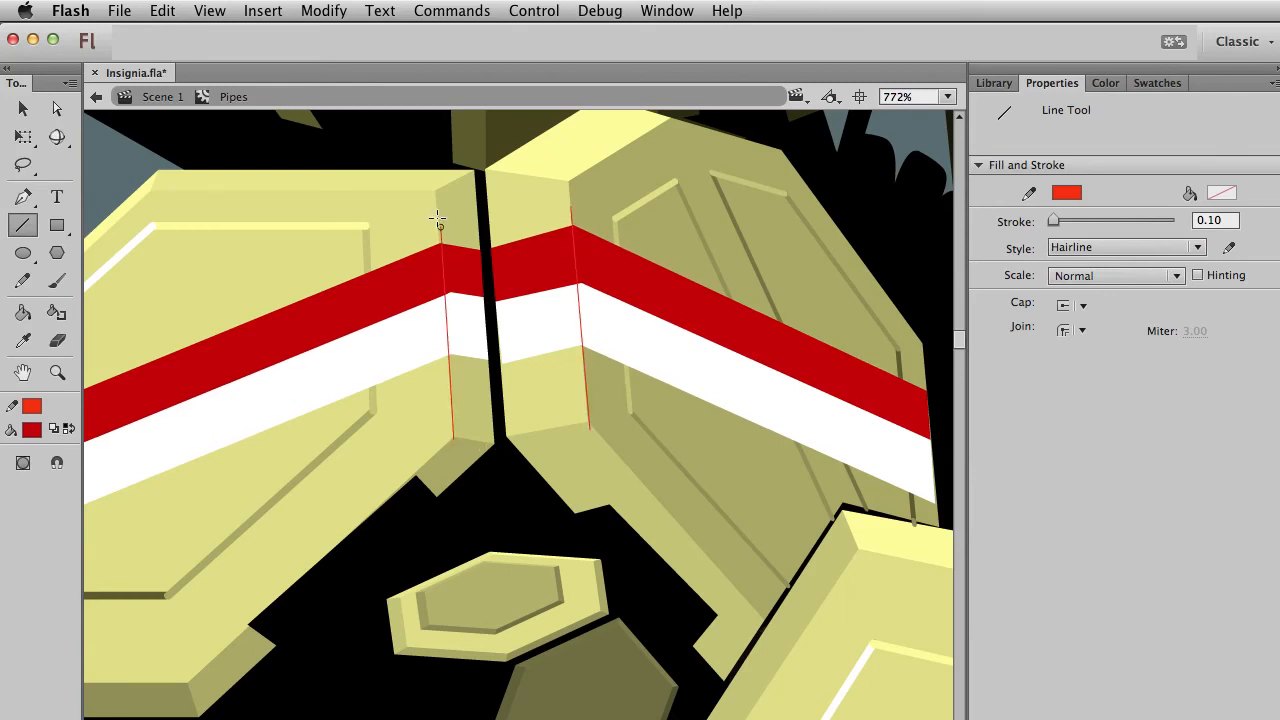
left_click_drag(335, 384, 625, 386)
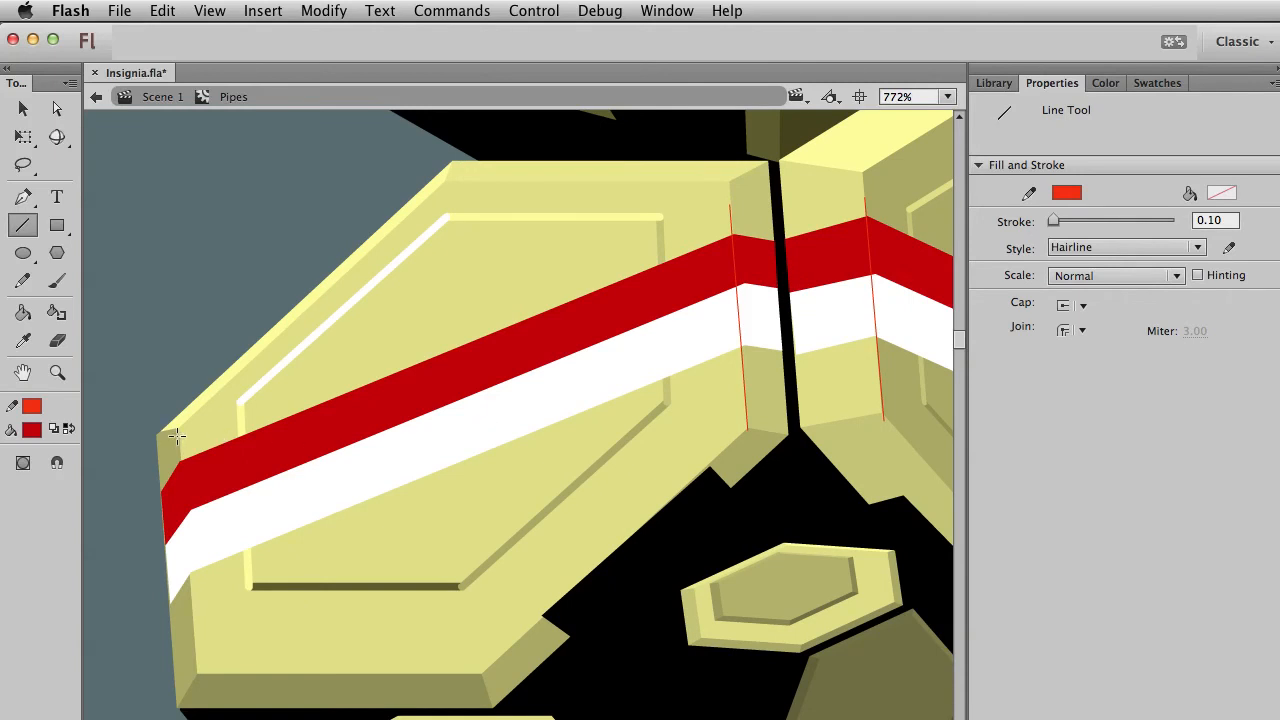
left_click_drag(184, 543, 192, 613)
key("v")
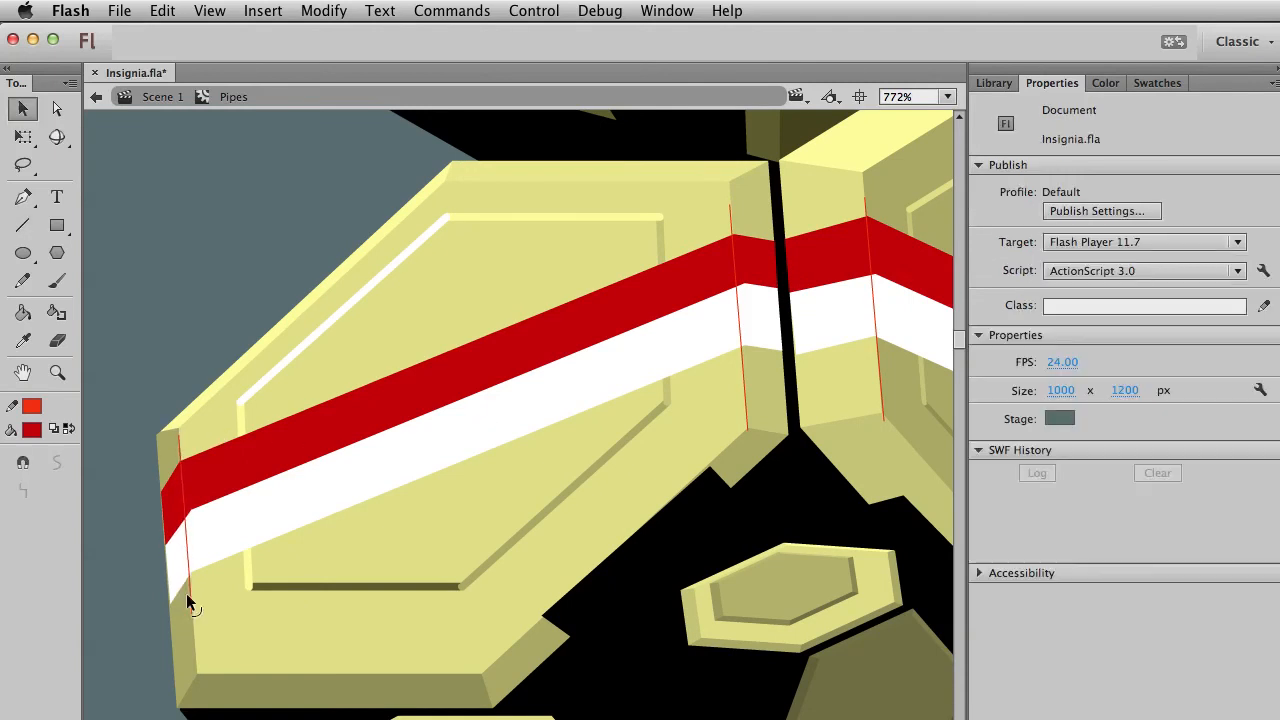
Recolor the small outer-end section of the first stripe's red band with a brighter red.
left_click(178, 481)
left_click(32, 429)
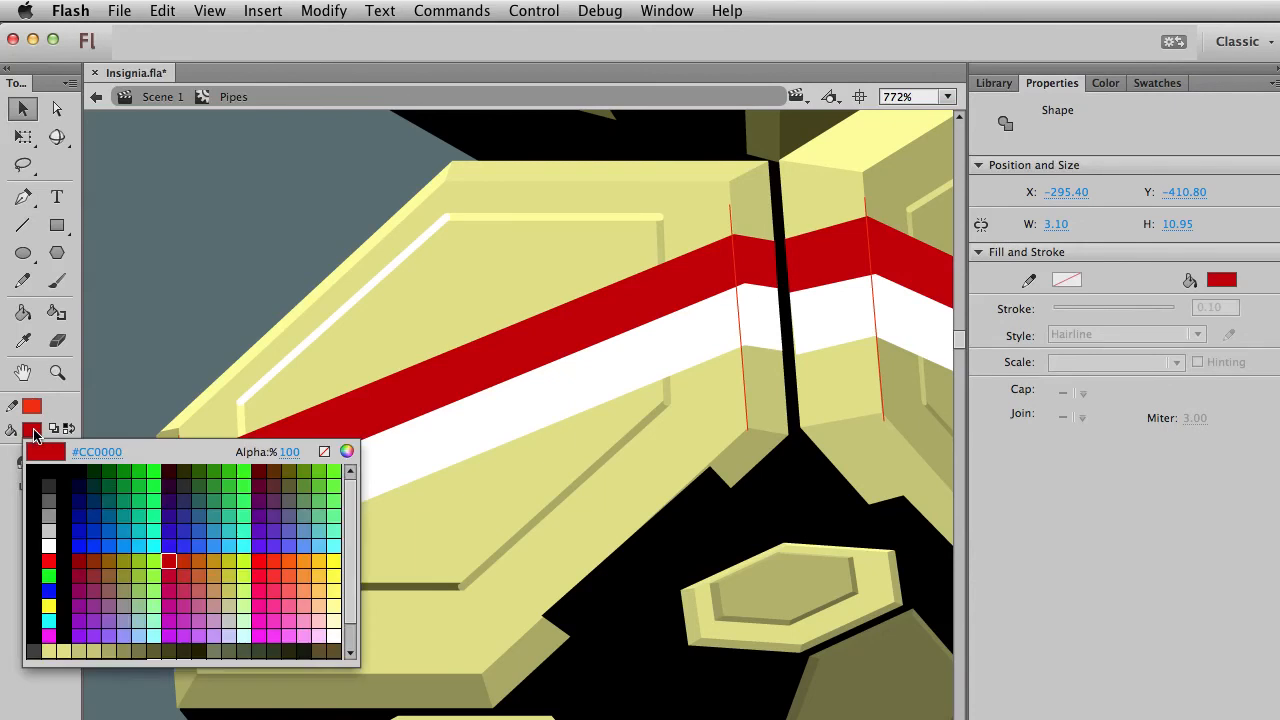
left_click(259, 562)
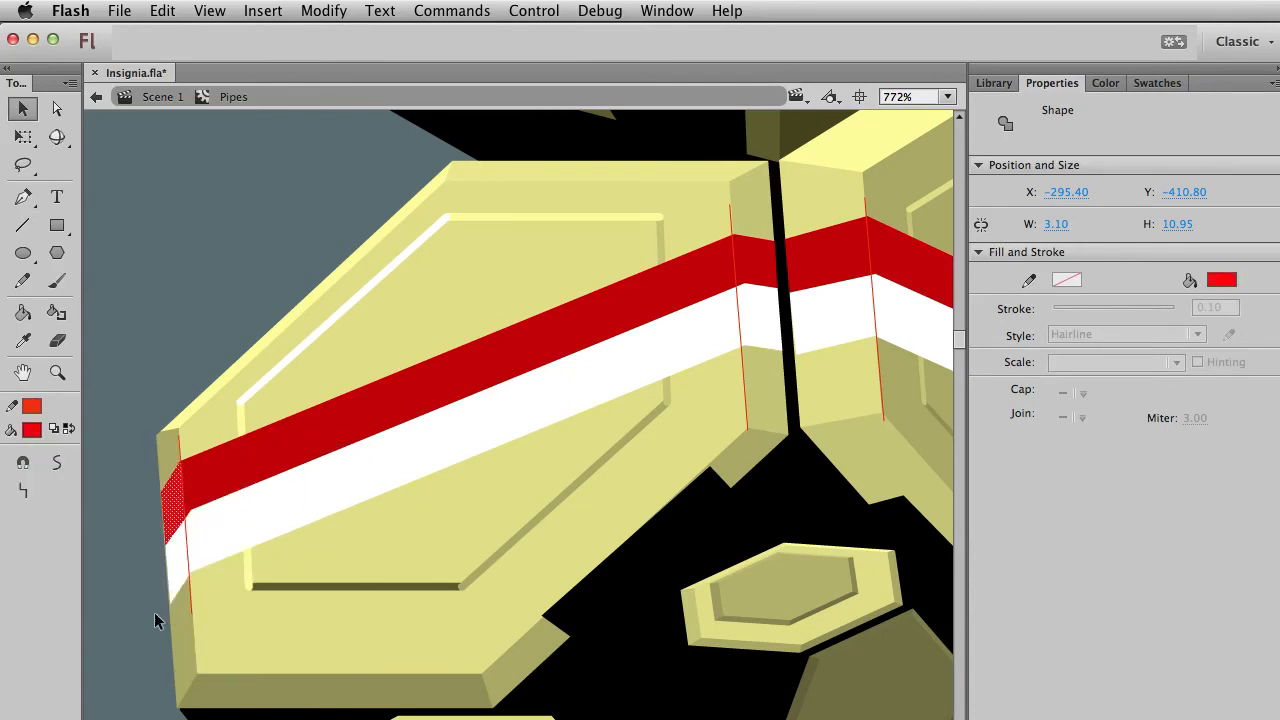
left_click(156, 612)
left_click(177, 583)
left_click(262, 522)
left_click(131, 625)
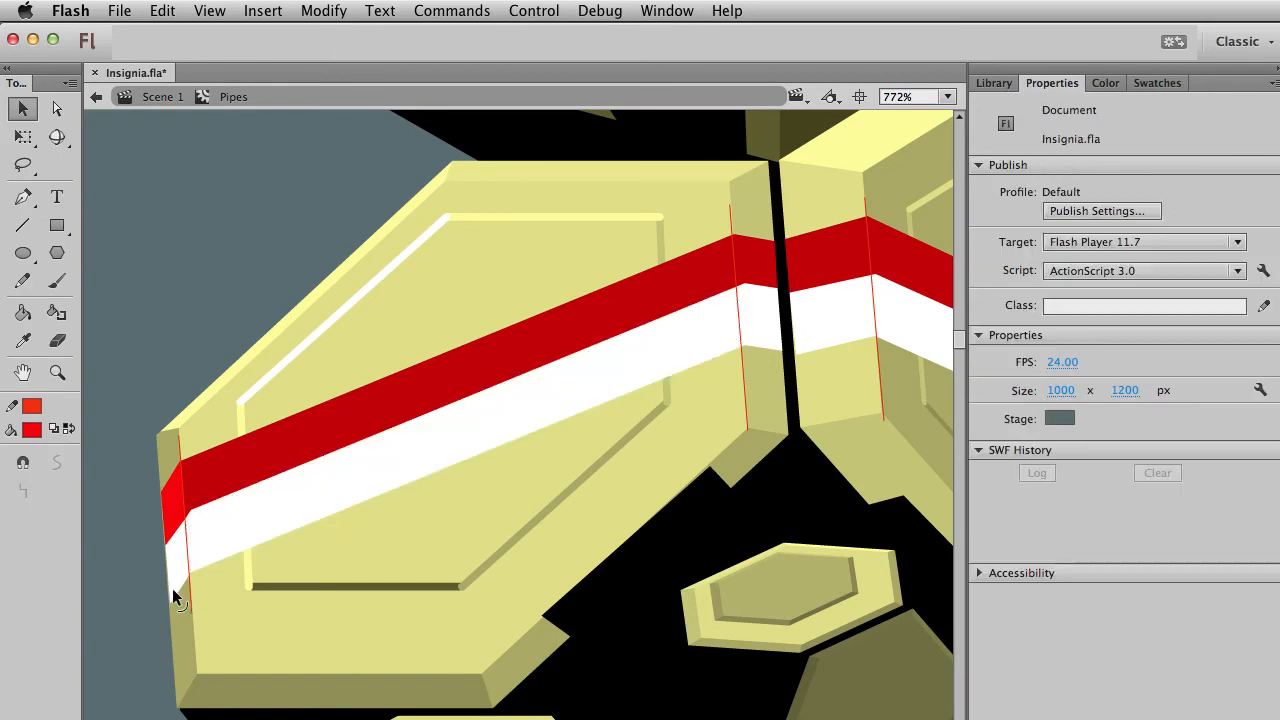
Darken the long white section of the first stripe to light gray #EFEFEF, at 94% brightness.
left_click(205, 550)
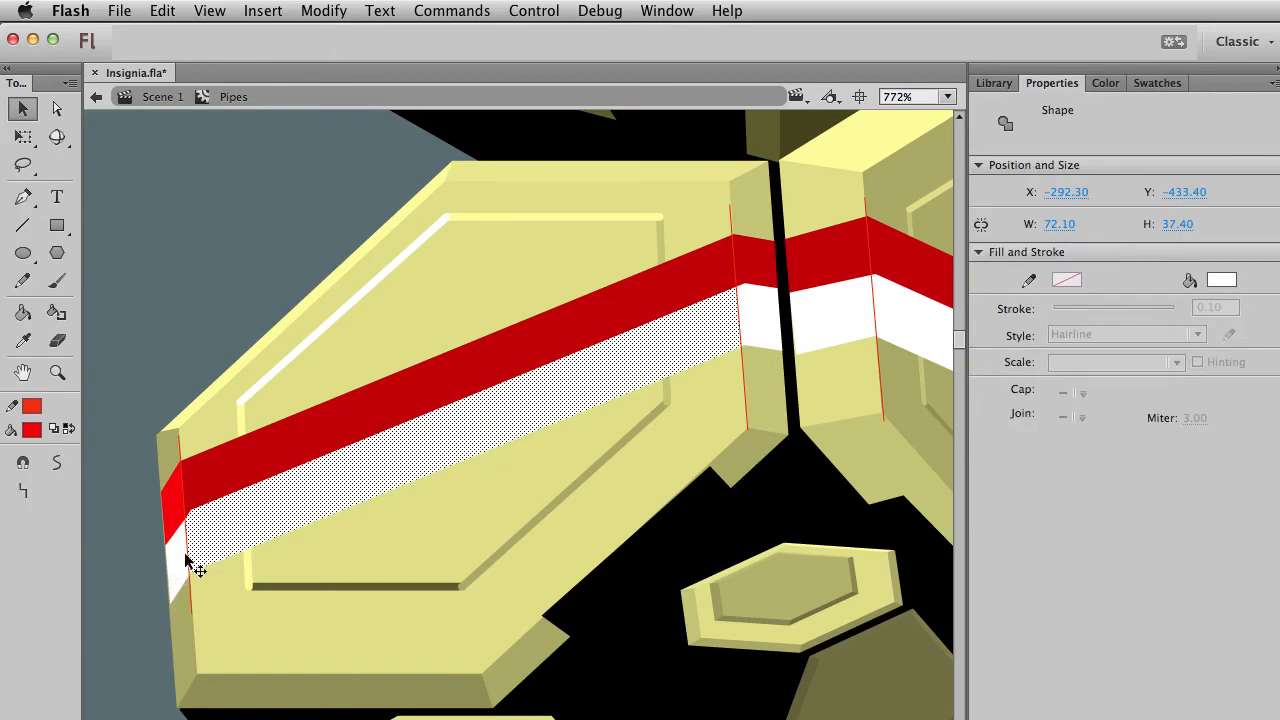
left_click(1105, 83)
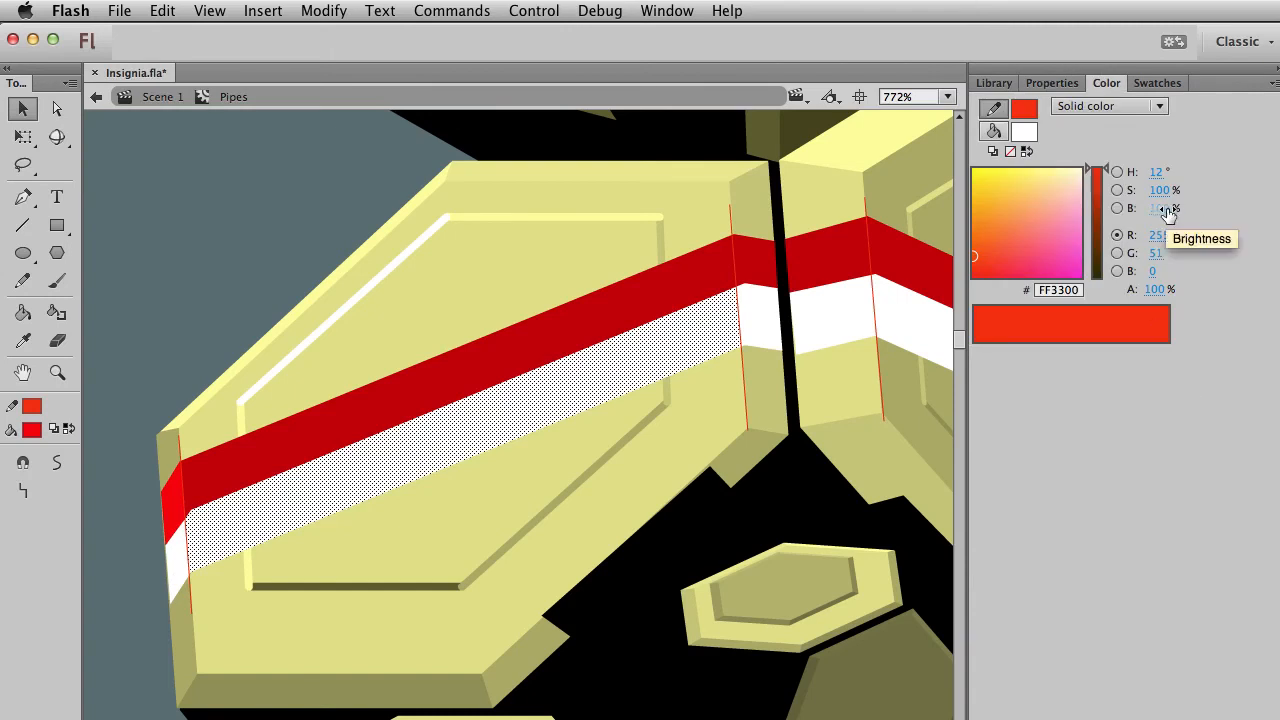
left_click_drag(1168, 209, 1151, 213)
key("super+shift+a")
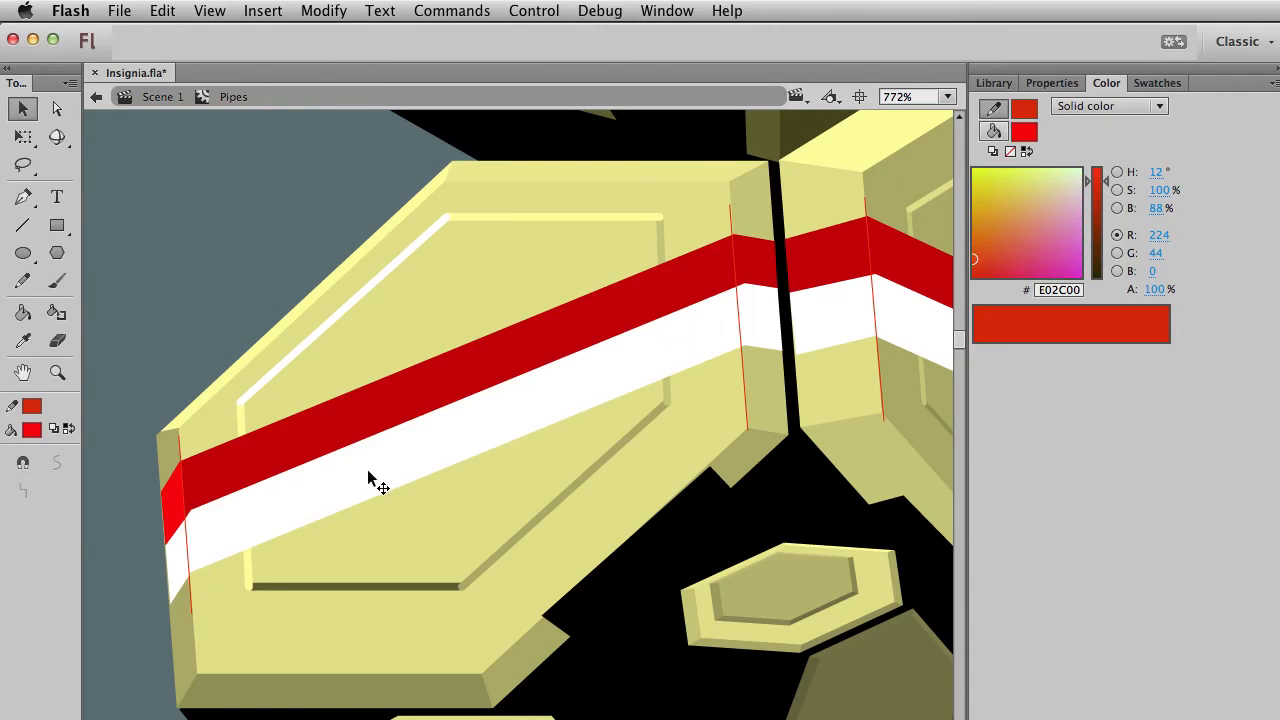
left_click(370, 480)
left_click(23, 343)
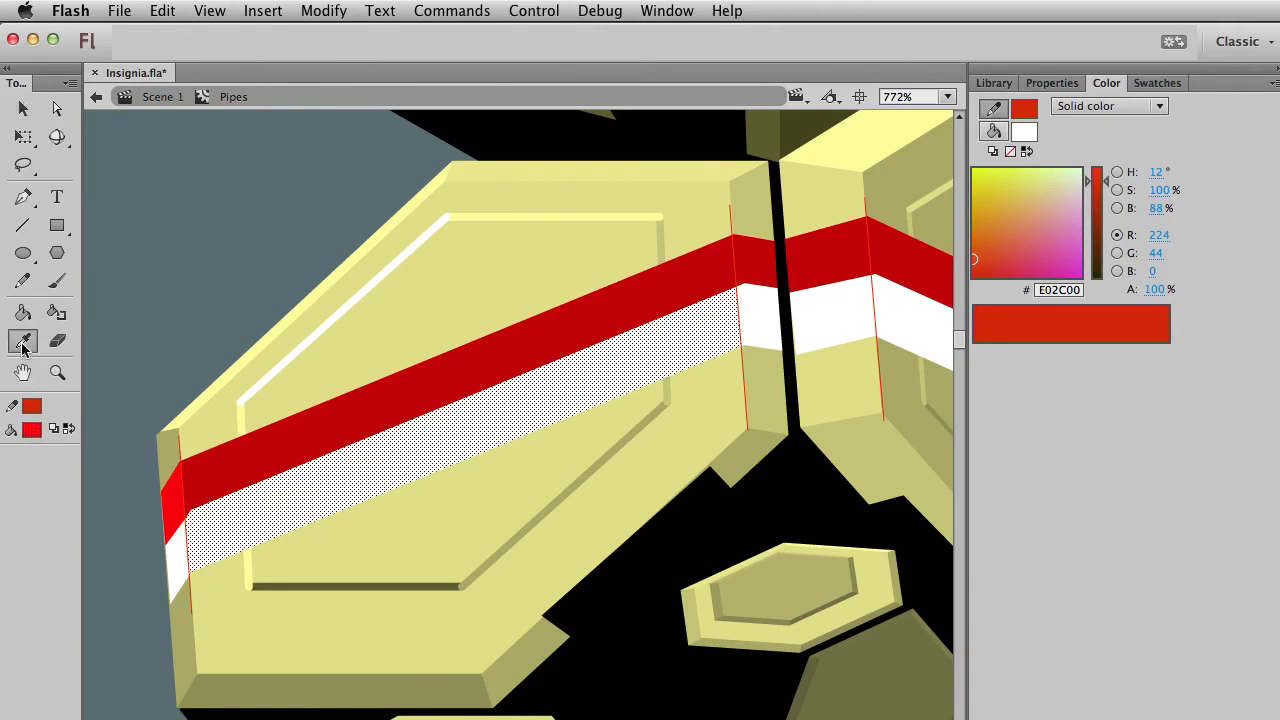
left_click(284, 508)
left_click(992, 135)
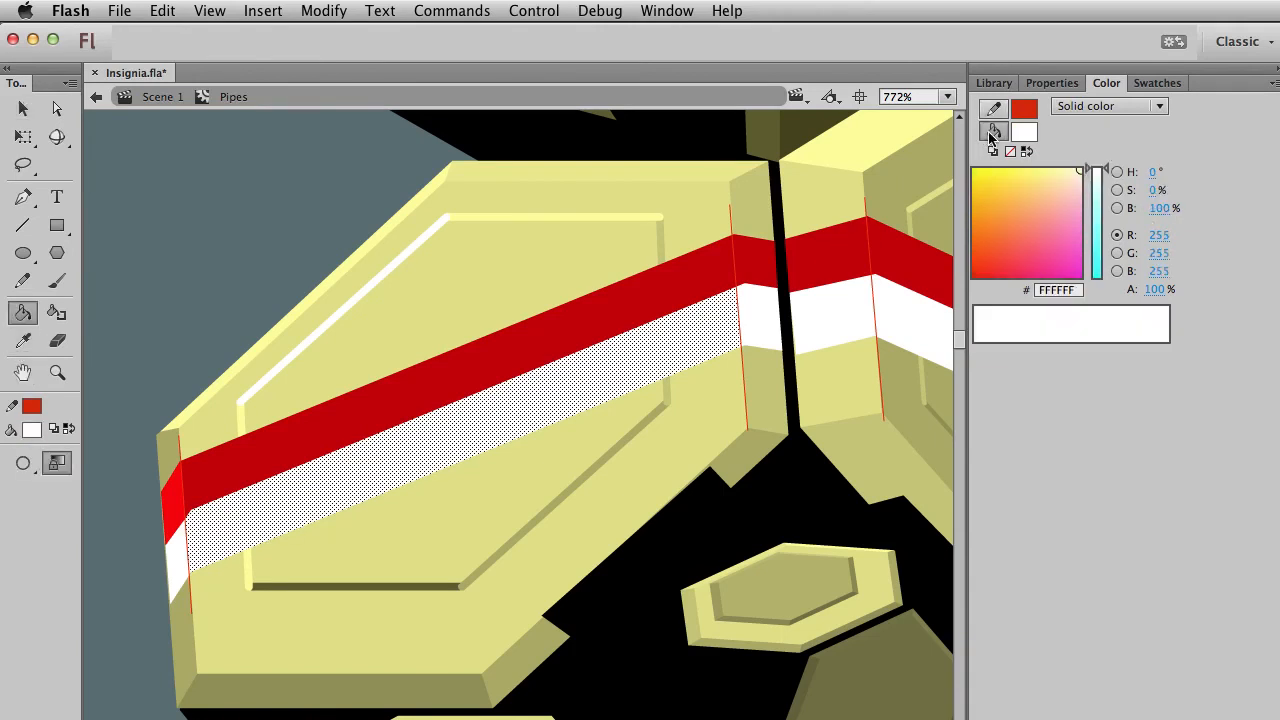
left_click_drag(1155, 211, 1158, 211)
left_click(192, 300)
key("v")
left_click(407, 329)
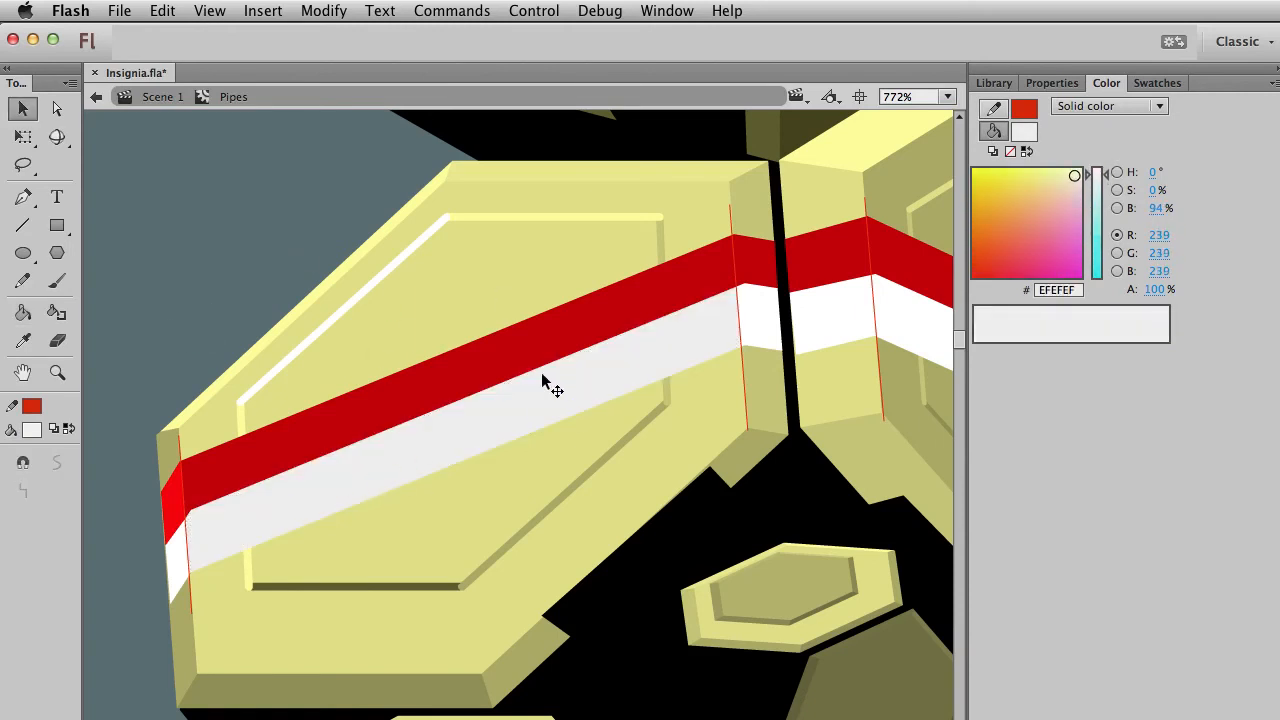
Darken the first stripe's short section beside the gap, setting its white part to #CECECE and its red part to #A30000.
left_click(778, 335)
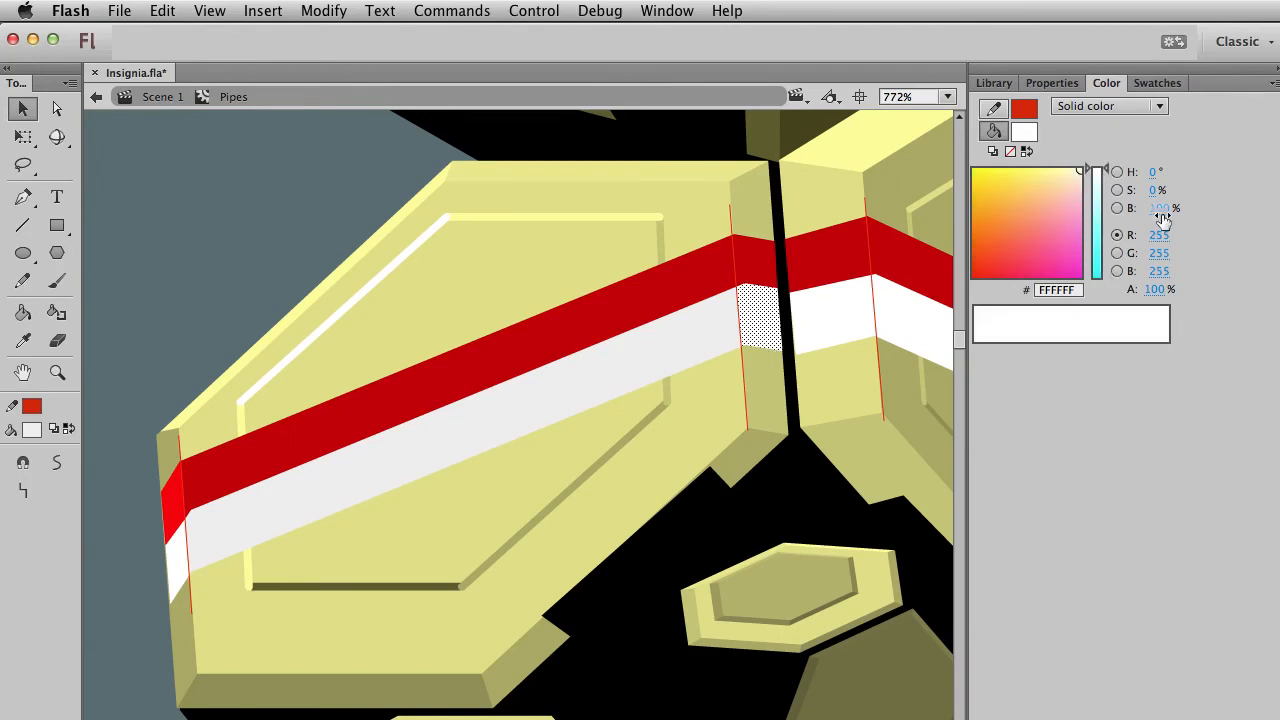
left_click_drag(1163, 219, 1153, 227)
left_click(337, 223)
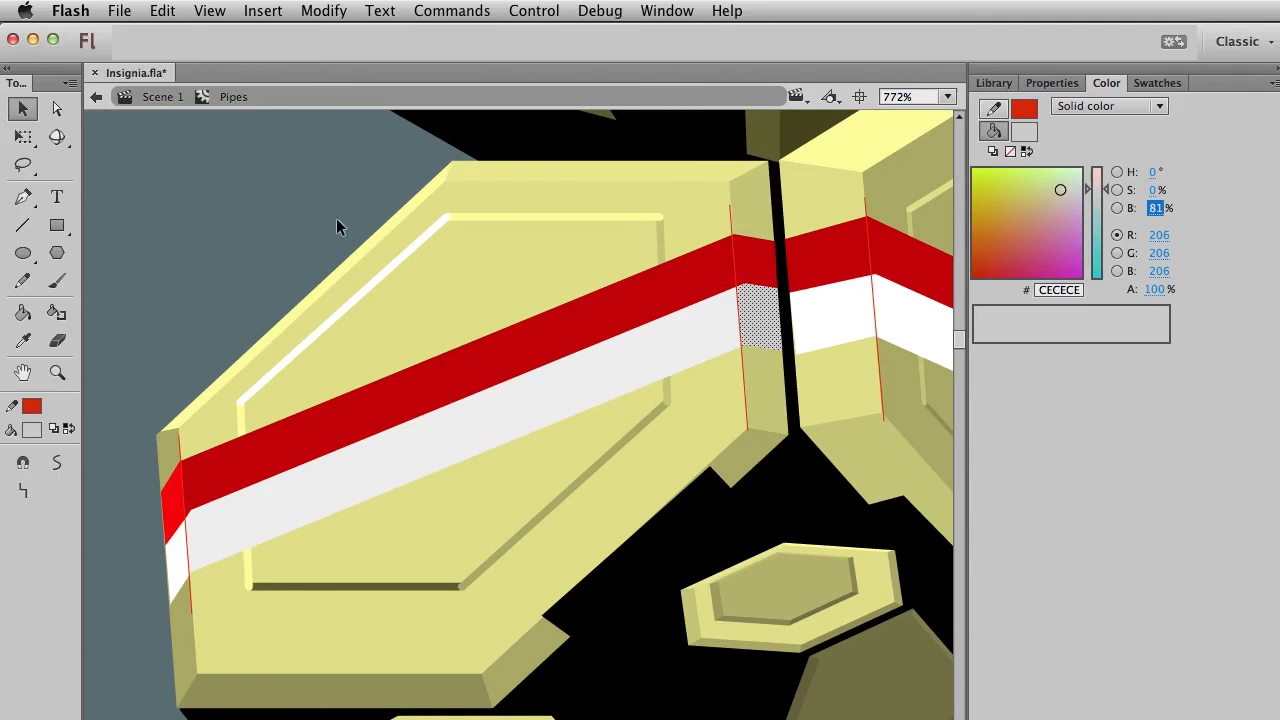
left_click(752, 276)
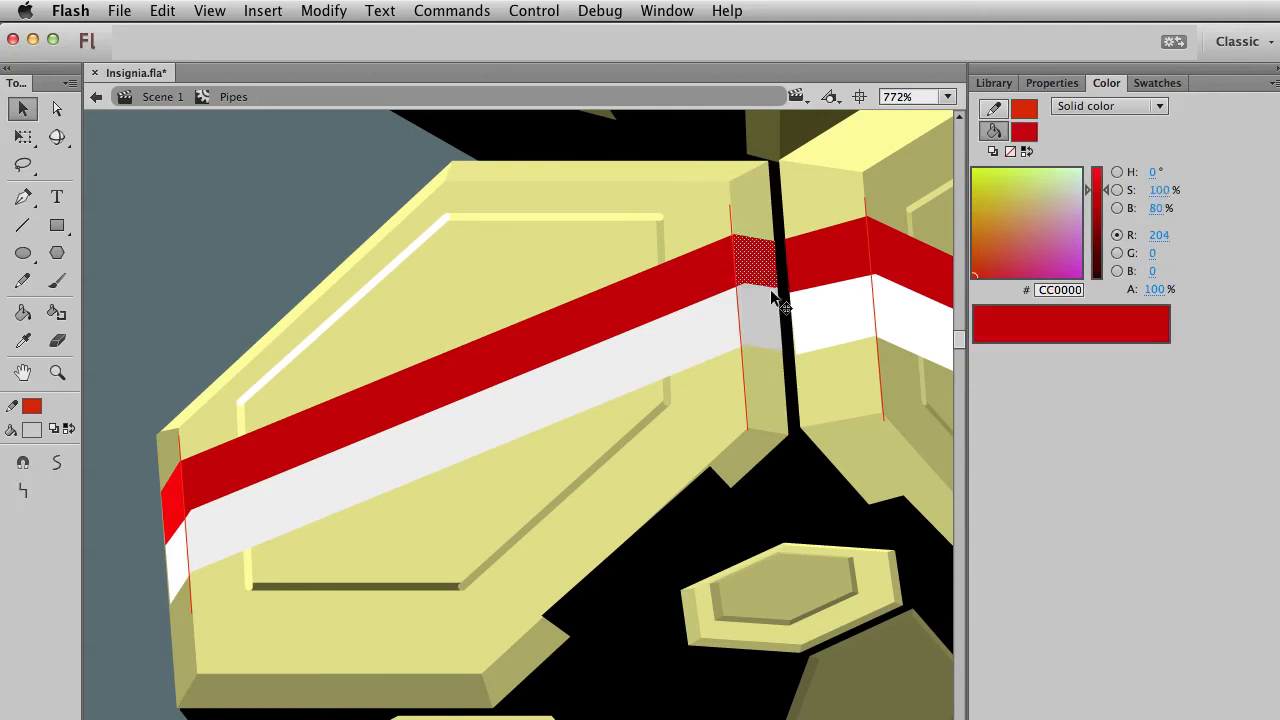
left_click(1157, 209)
left_click_drag(1157, 209, 1139, 209)
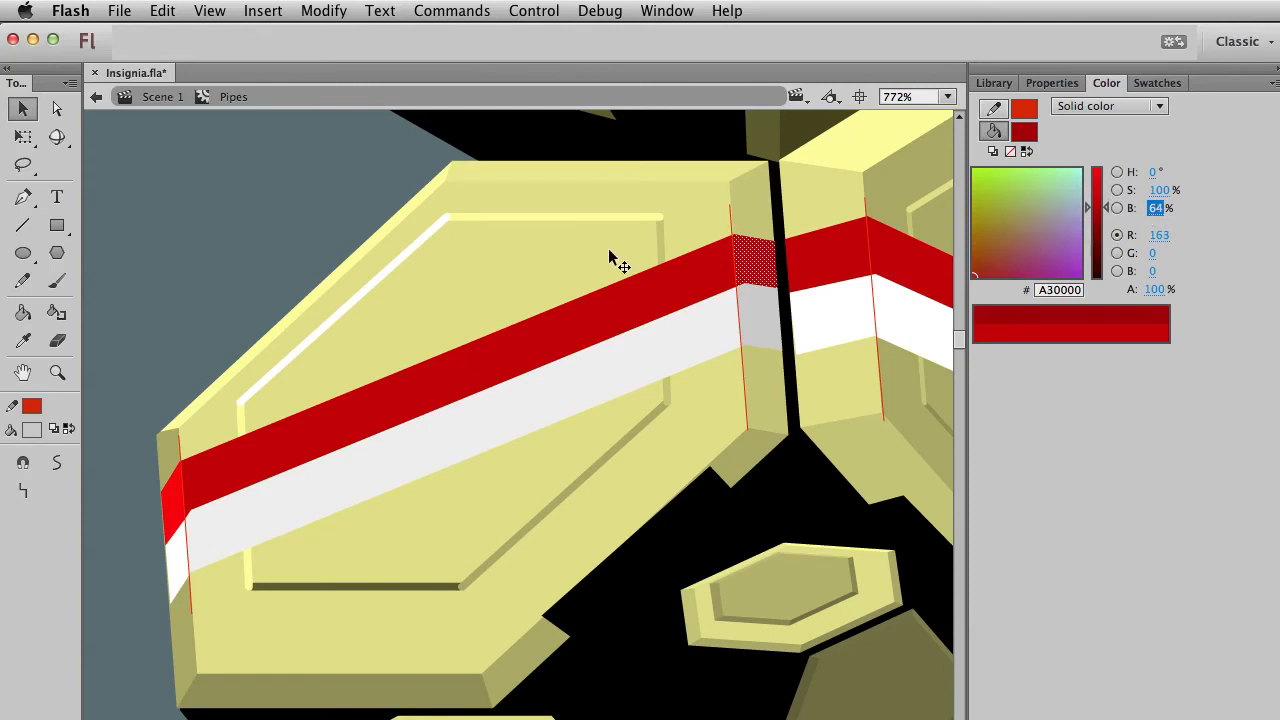
left_click(323, 171)
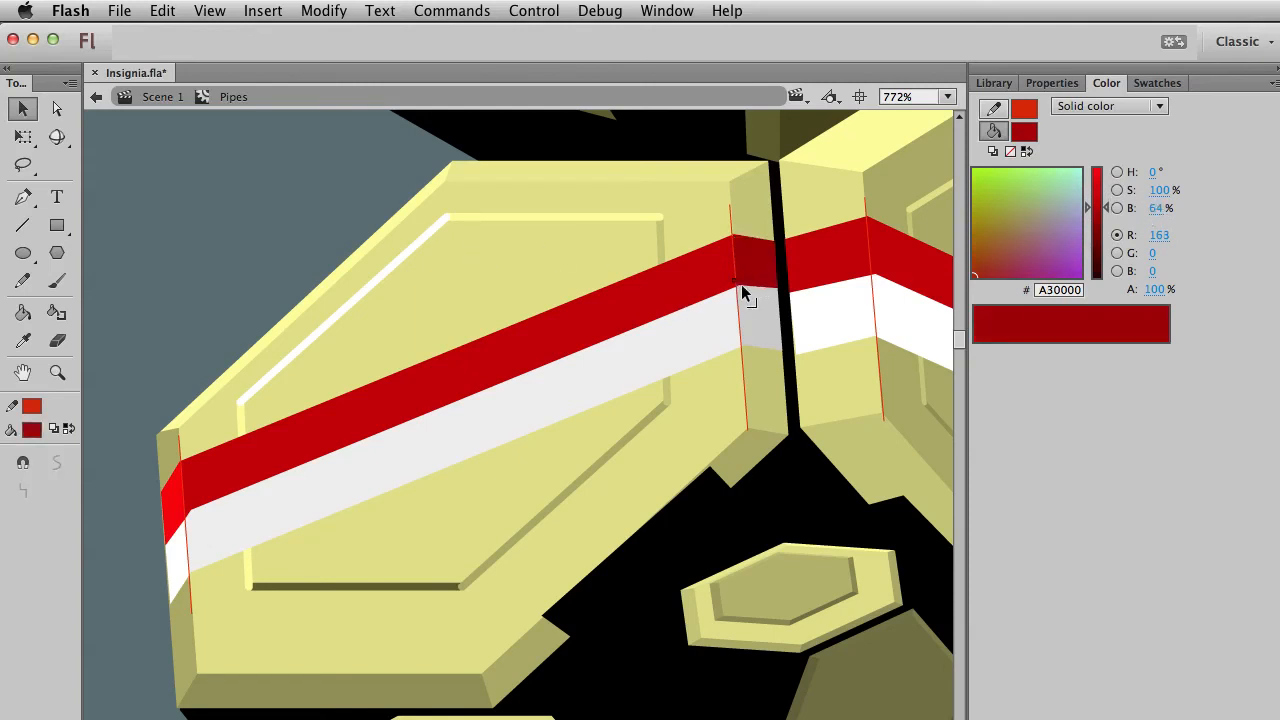
Delete both hairline divider lines crossing the first stripe.
left_click(739, 358)
left_click(191, 611)
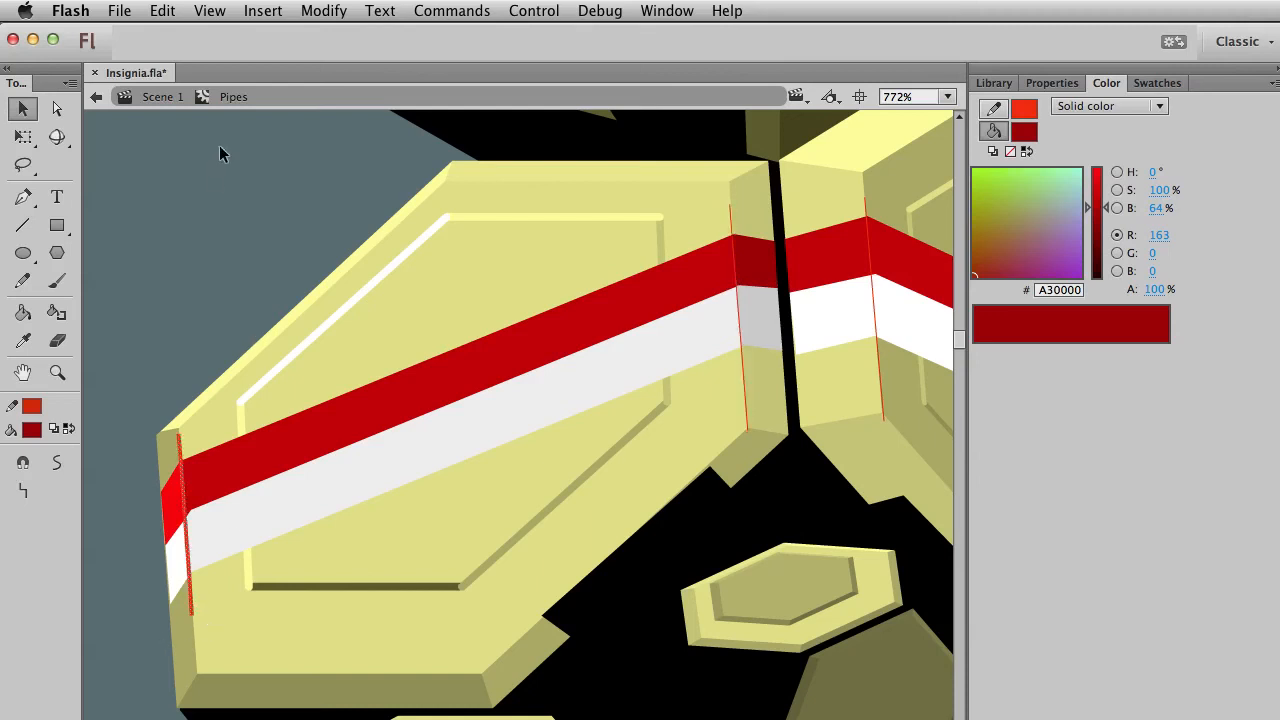
key("Delete")
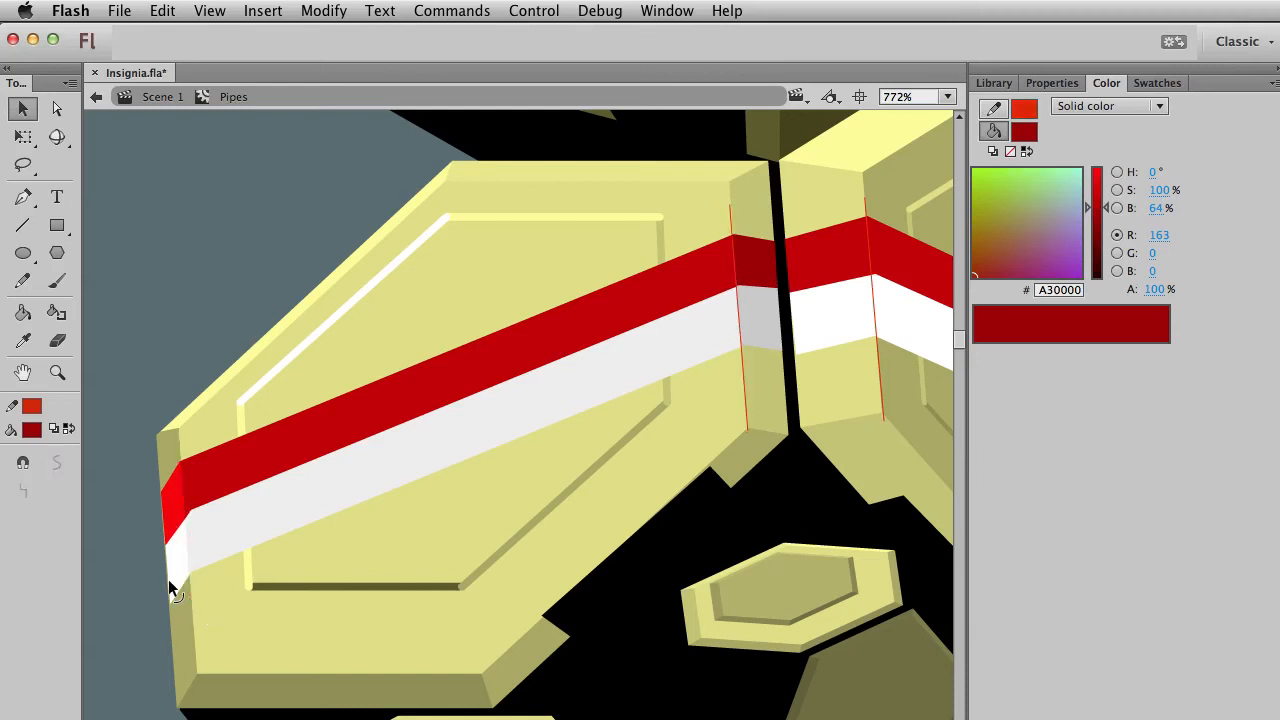
left_click(745, 379)
key("Delete")
Recolor the second stripe's short section beside the gap with sampled shades, gray #CECECE for the white part and #A30000 for the red.
mouse_move(808, 443)
left_mouse_down()
mouse_move(726, 491)
mouse_move(720, 467)
left_mouse_up()
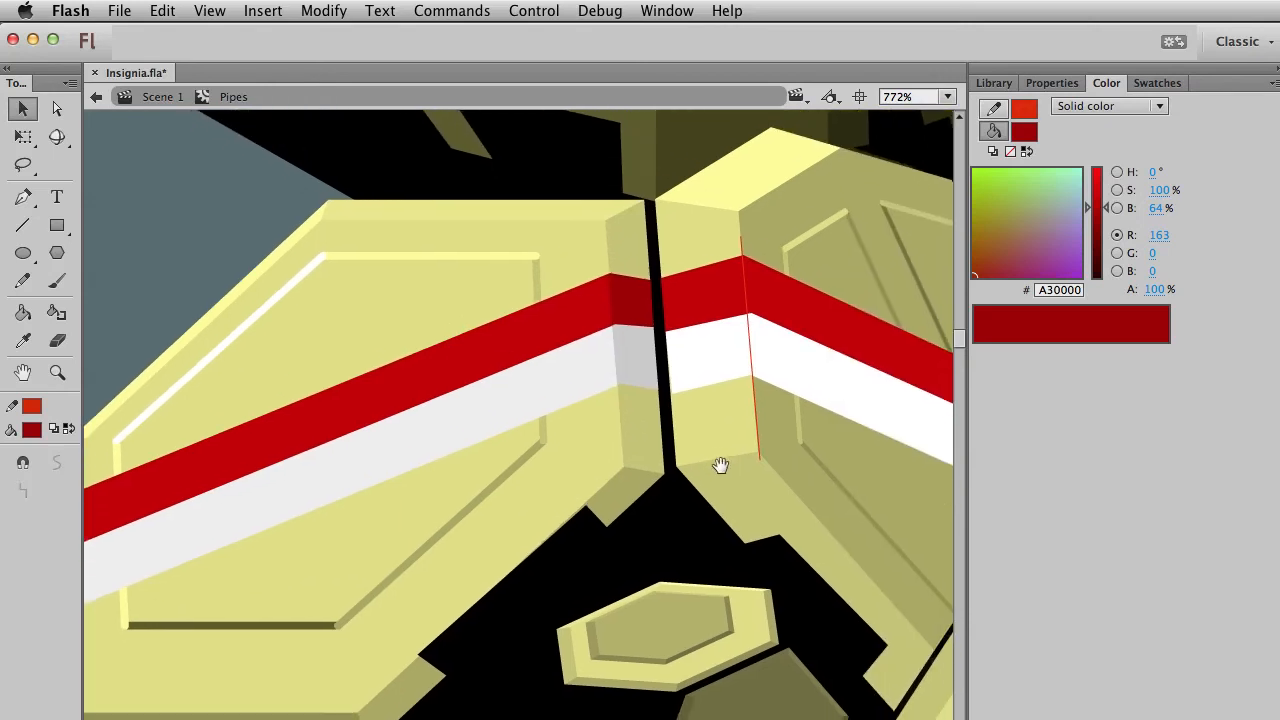
left_click(712, 370)
left_click(23, 340)
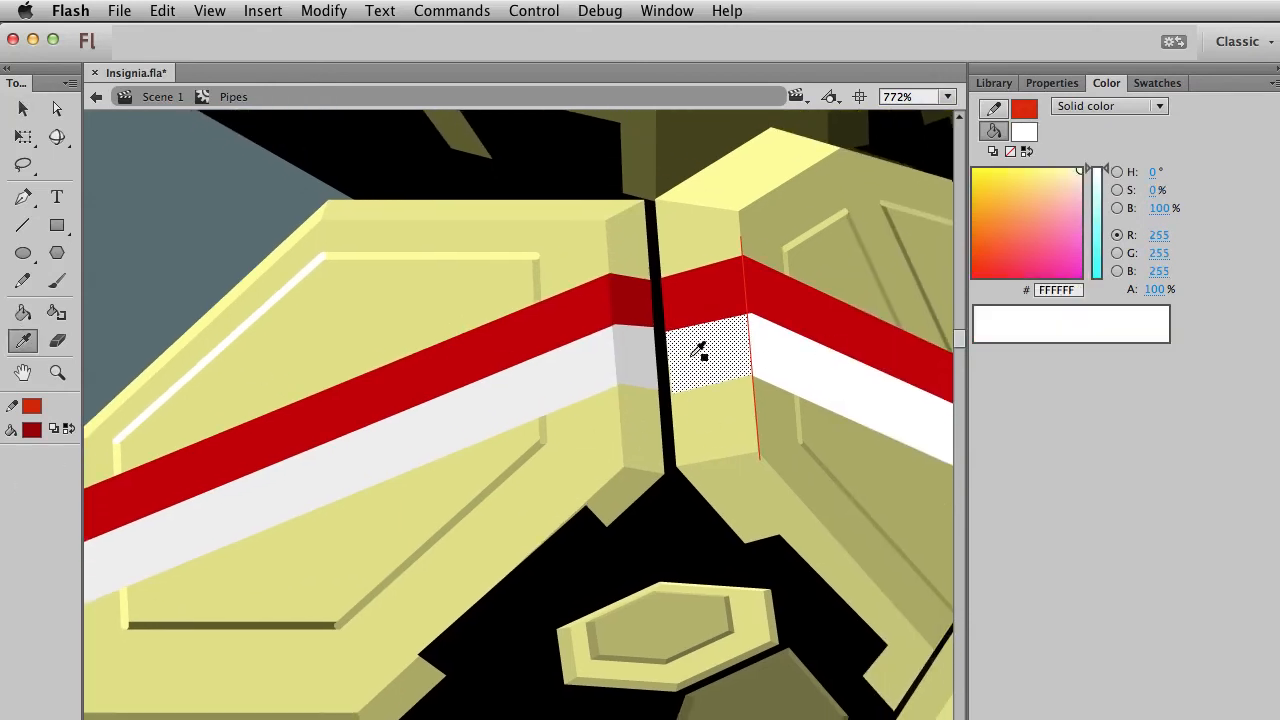
left_click(646, 352)
key("i")
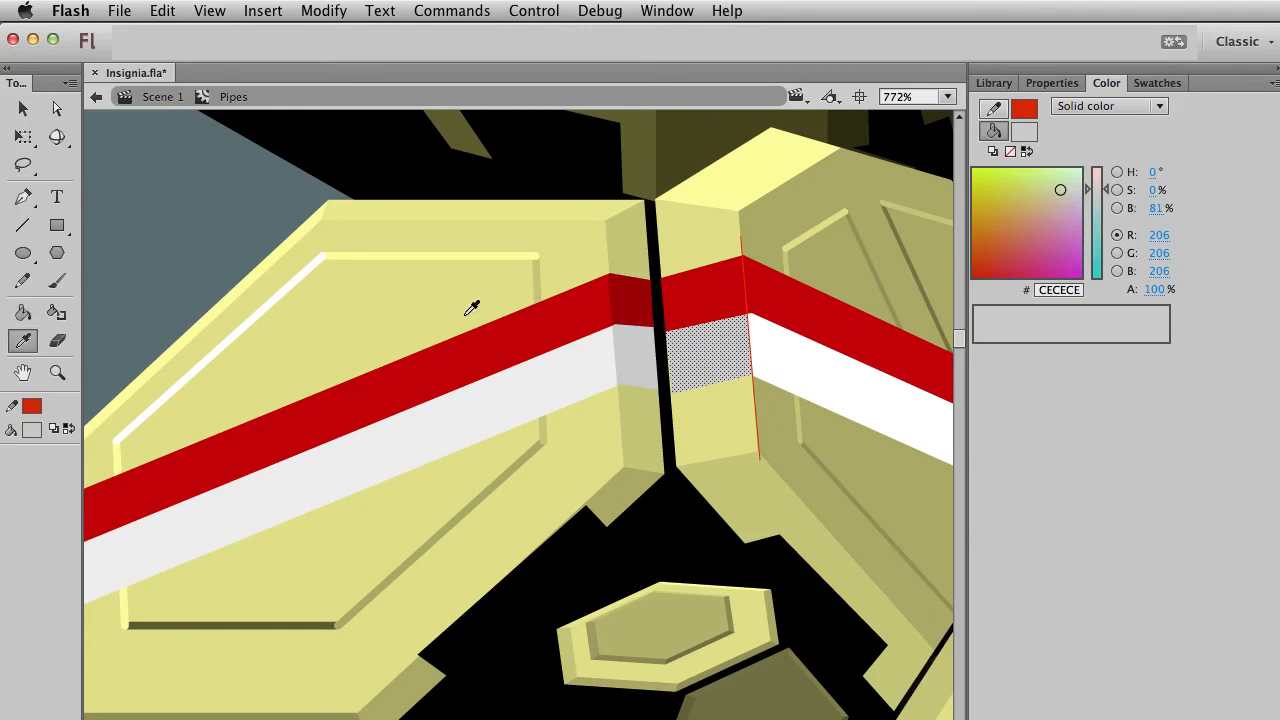
key("v")
left_click(680, 285)
left_click(23, 341)
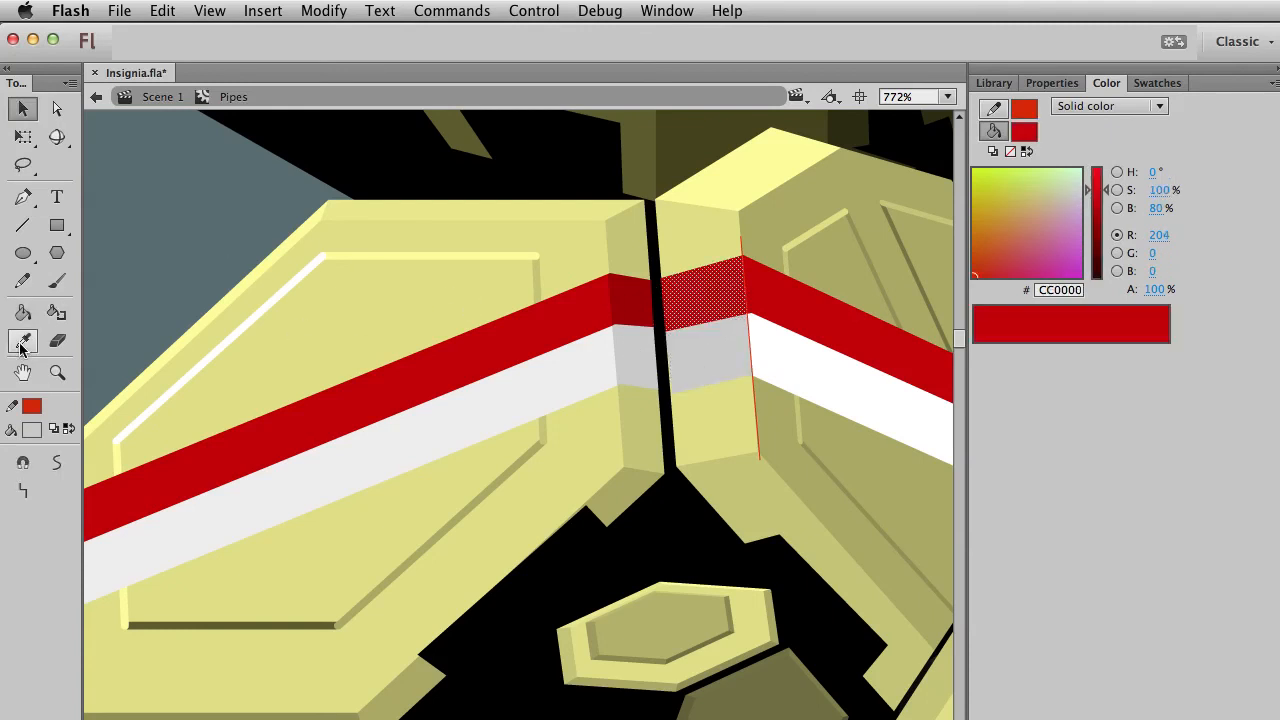
left_click(640, 300)
key("v")
key("Escape")
Fill the second stripe's long section with the sampled gray #CECECE on its white band and dark red #A30000 on its red band.
left_click_drag(501, 324, 369, 321)
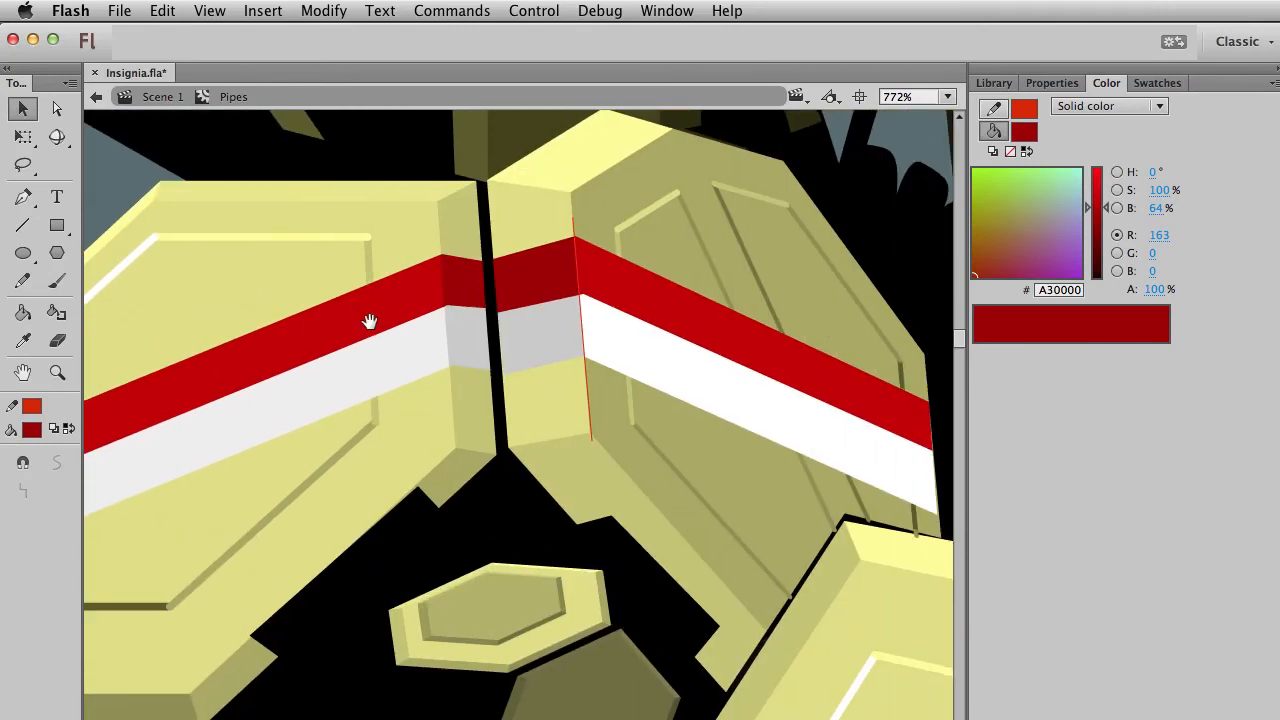
left_click_drag(616, 326, 491, 348)
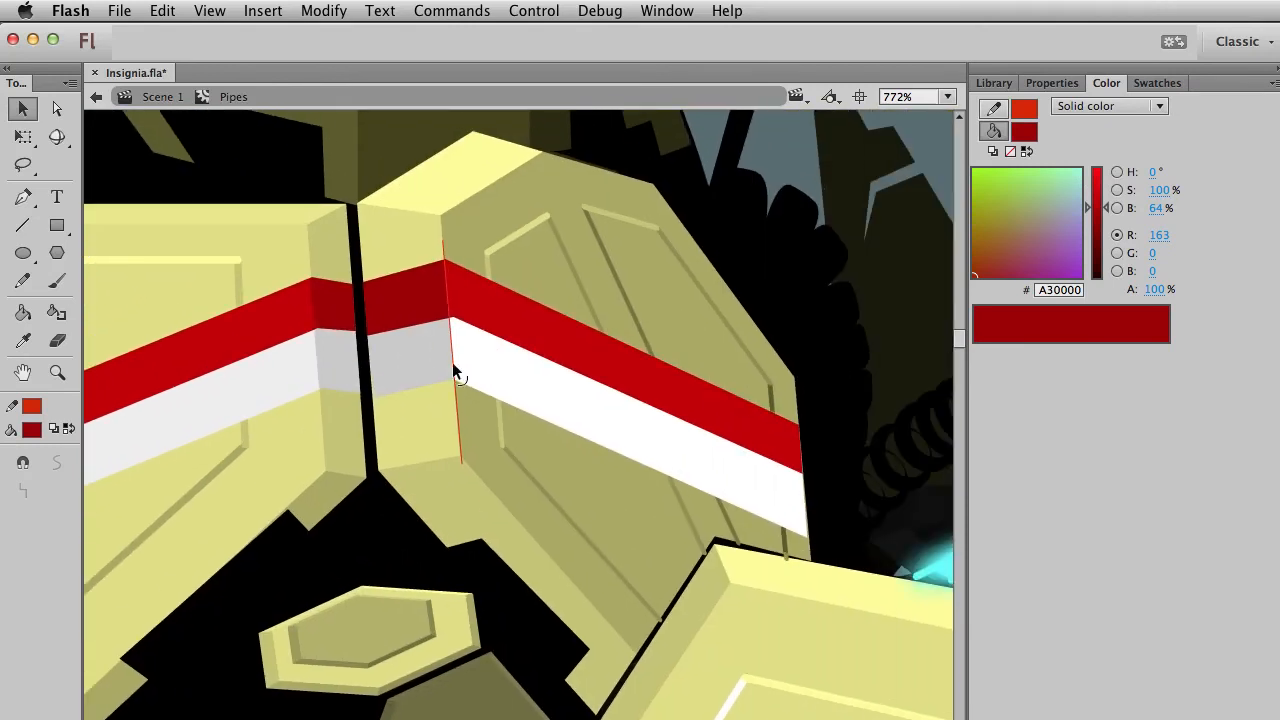
left_click(23, 340)
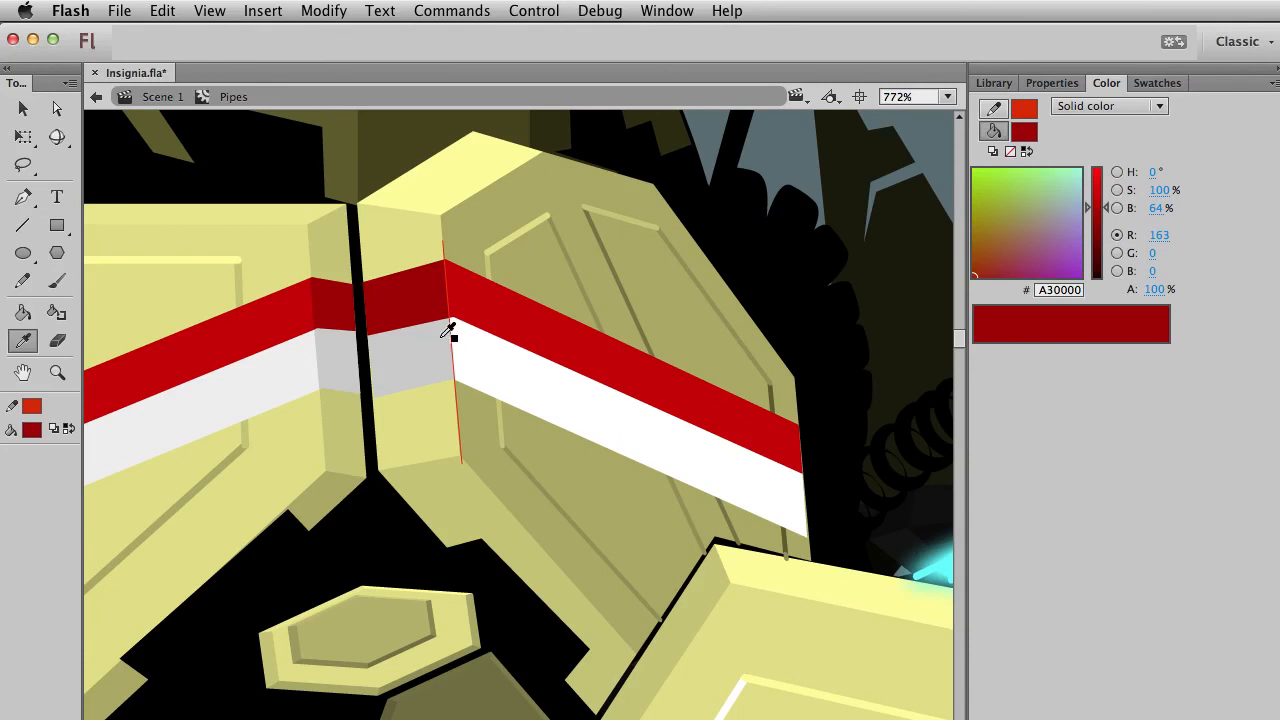
left_click(448, 345)
left_click(517, 380)
left_click(23, 340)
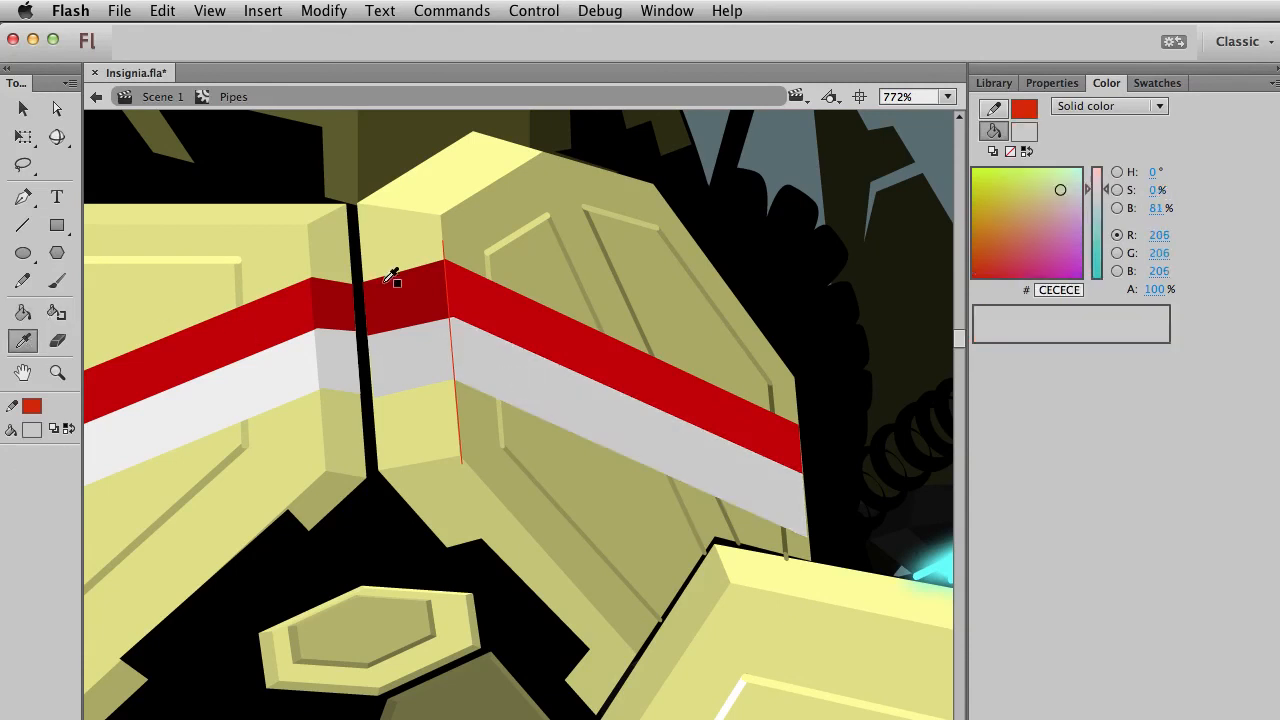
left_click(394, 277)
left_click(491, 309)
key("v")
Darken the second stripe's long section further, making its lower band medium gray and its red band #750000 at 46% brightness.
left_click(497, 372)
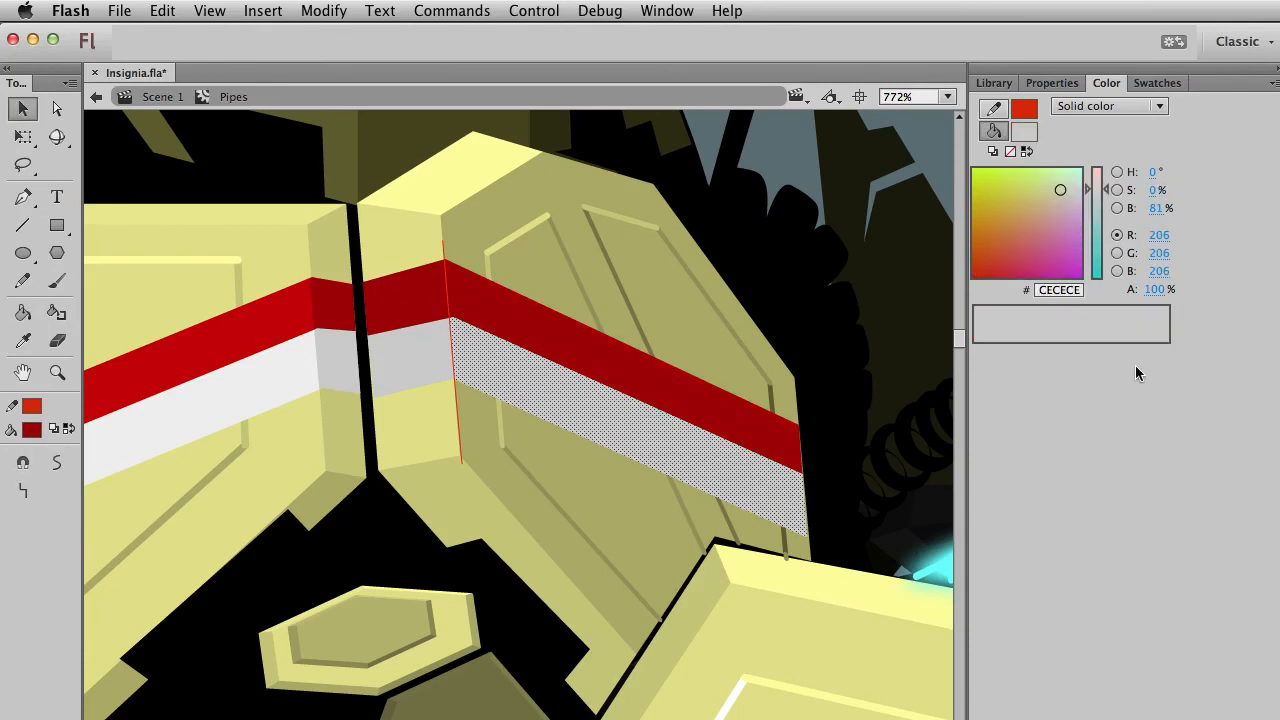
left_click_drag(1167, 215, 820, 210)
left_click(567, 333)
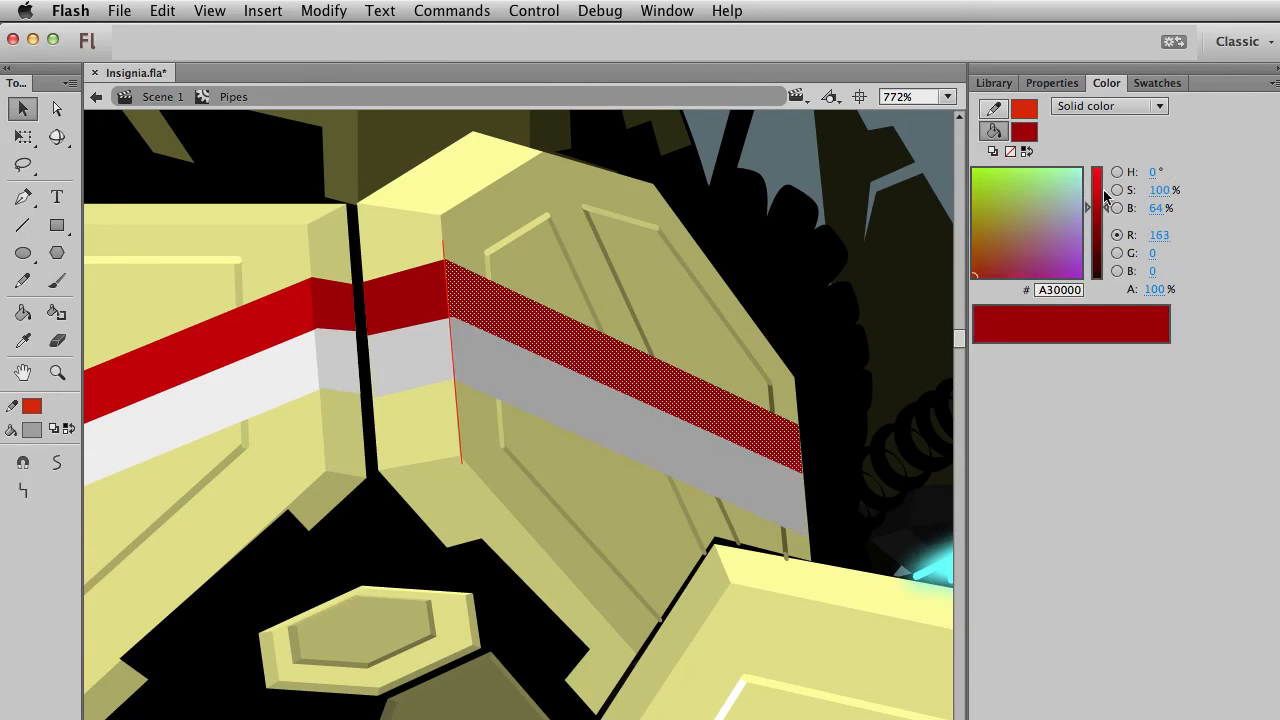
left_click_drag(1158, 208, 1125, 209)
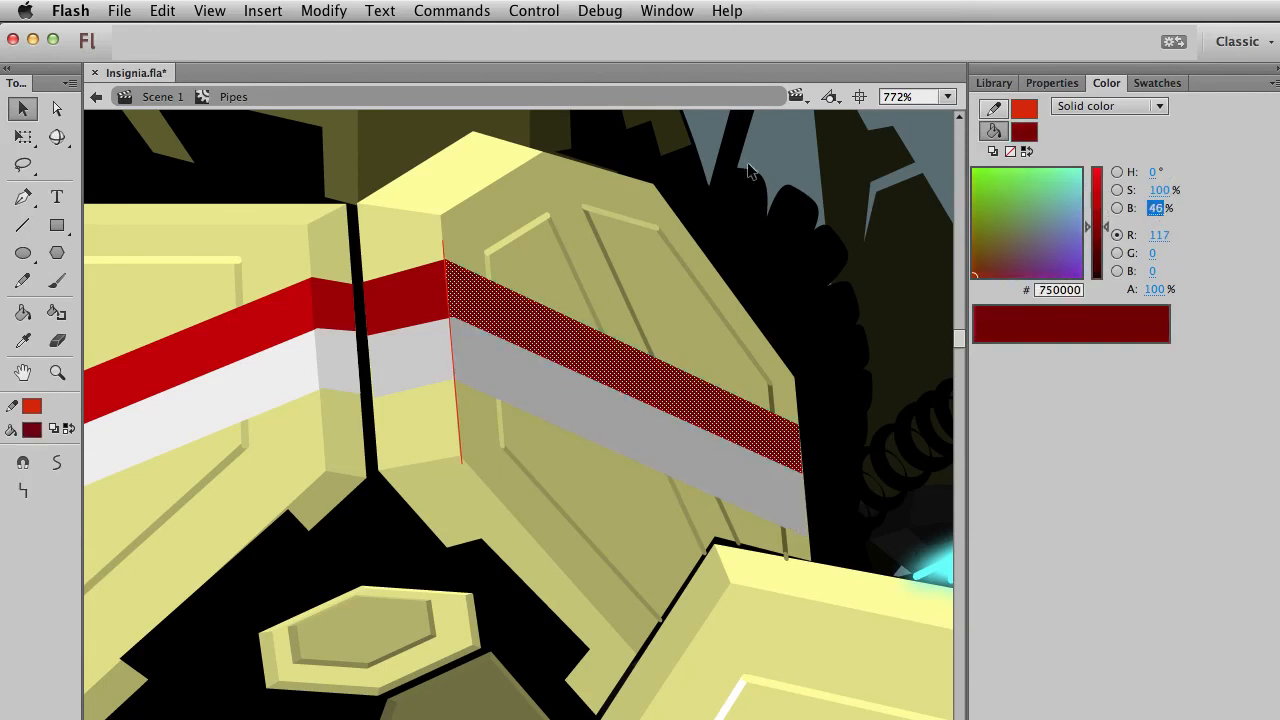
Darken the gray band of the second stripe's long section to 61% brightness and delete the red divider line beside it.
key("super+shift+a")
left_click(572, 393)
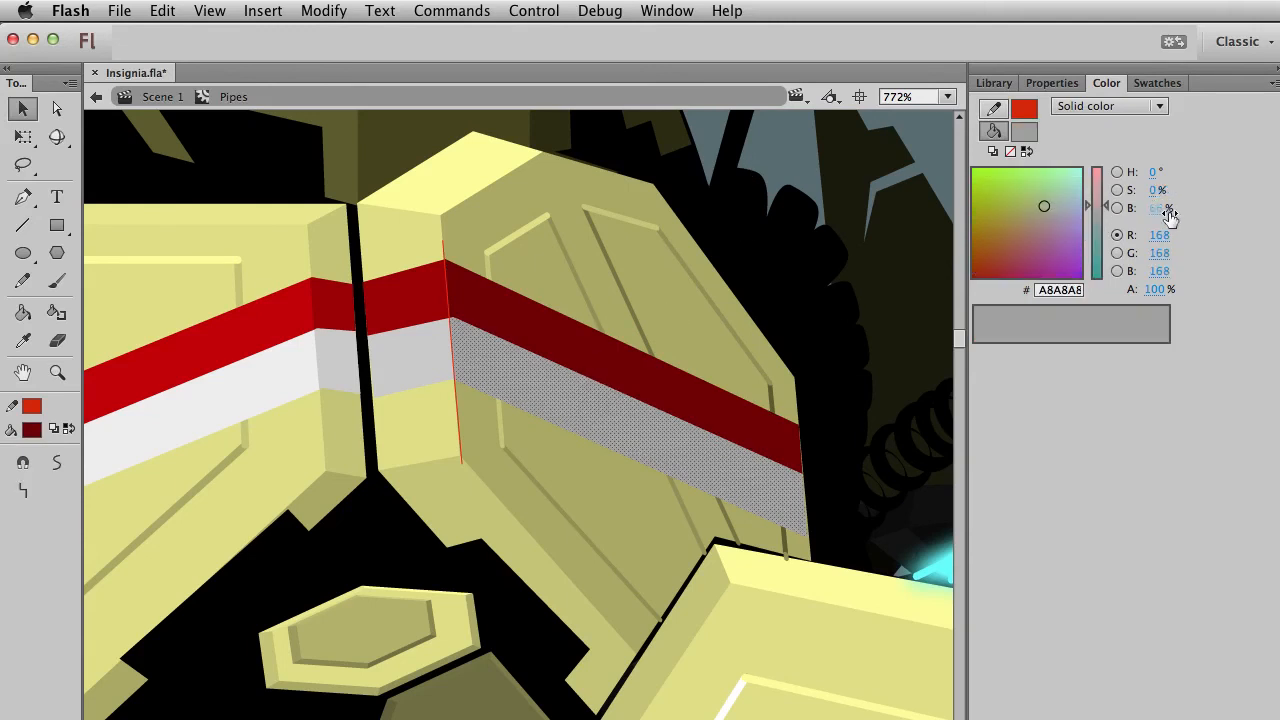
left_click(1157, 208)
key("Return")
key("super+shift+a")
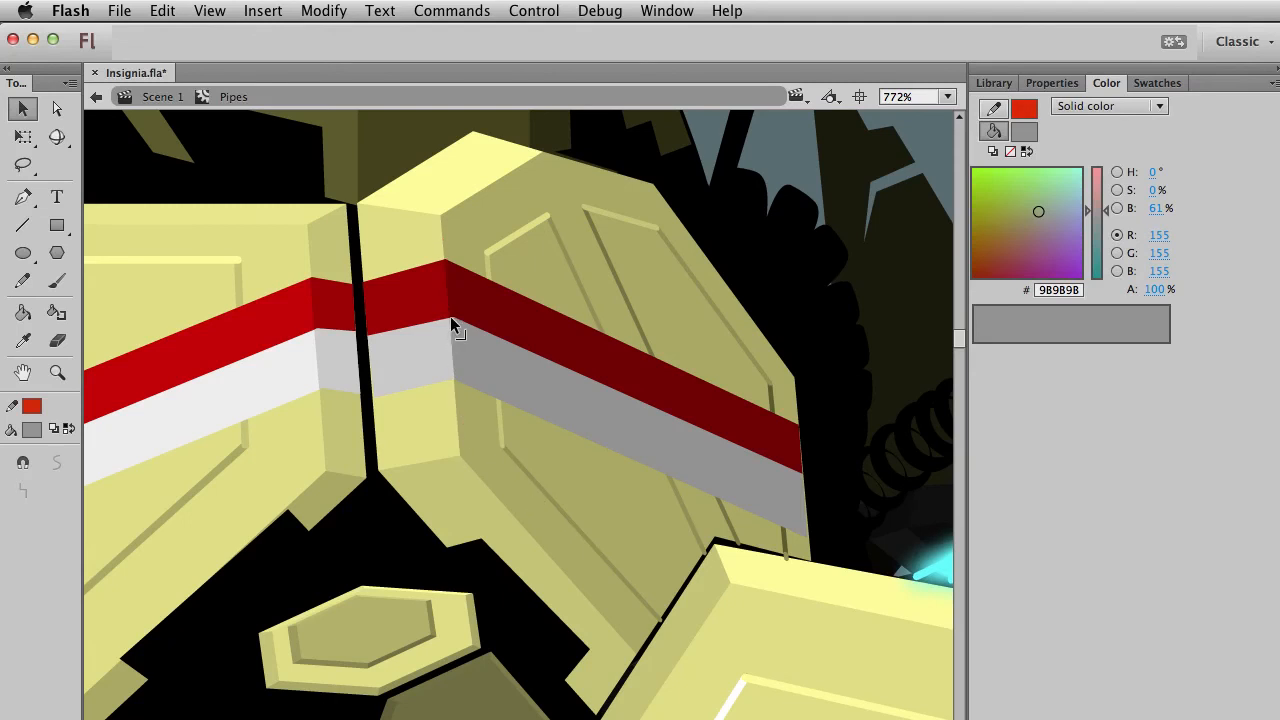
Select all parts of the red-and-white shoulder stripe and convert them into one movie clip symbol.
key("super+1")
scroll(611, 513, "down", 5)
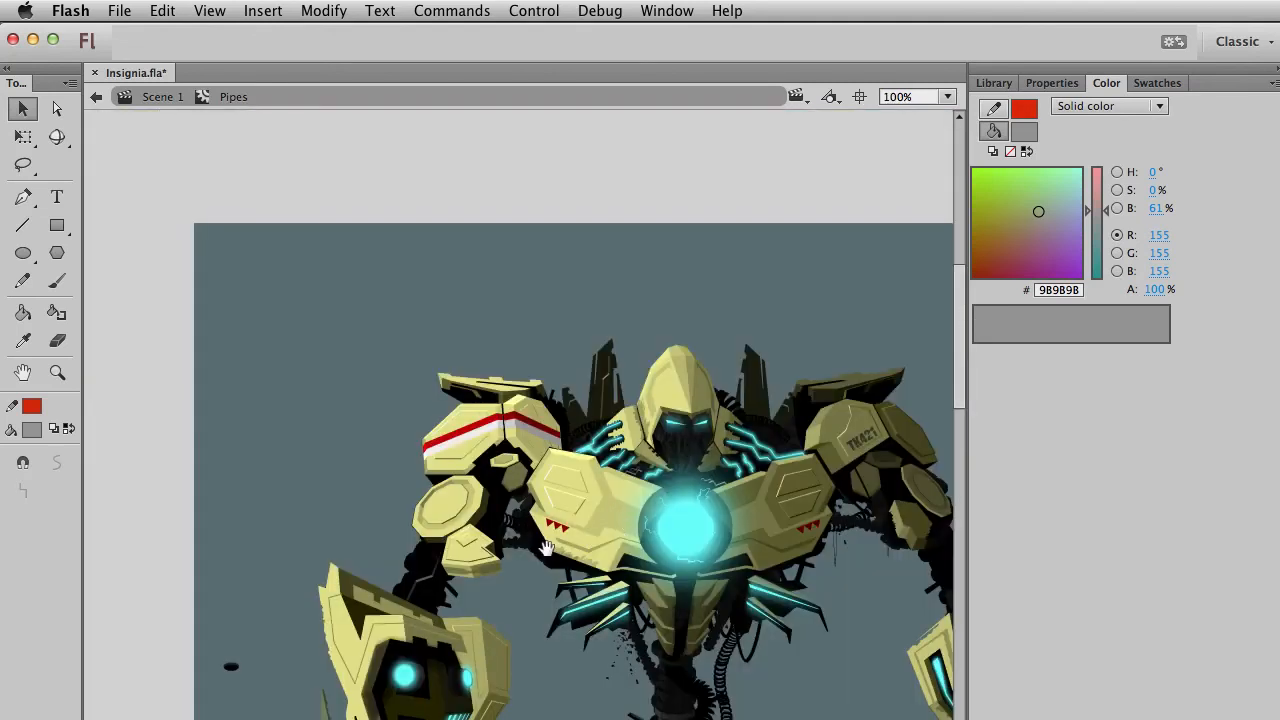
scroll(365, 397, "right", 5)
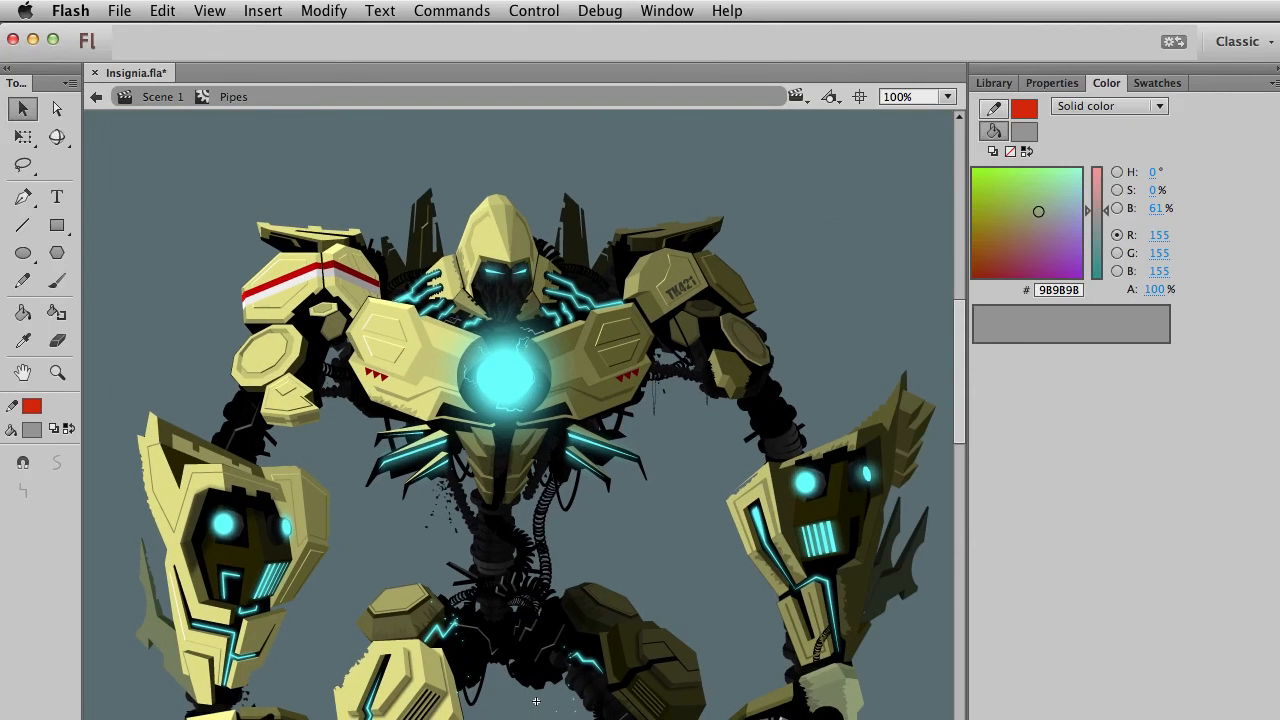
left_click(310, 279)
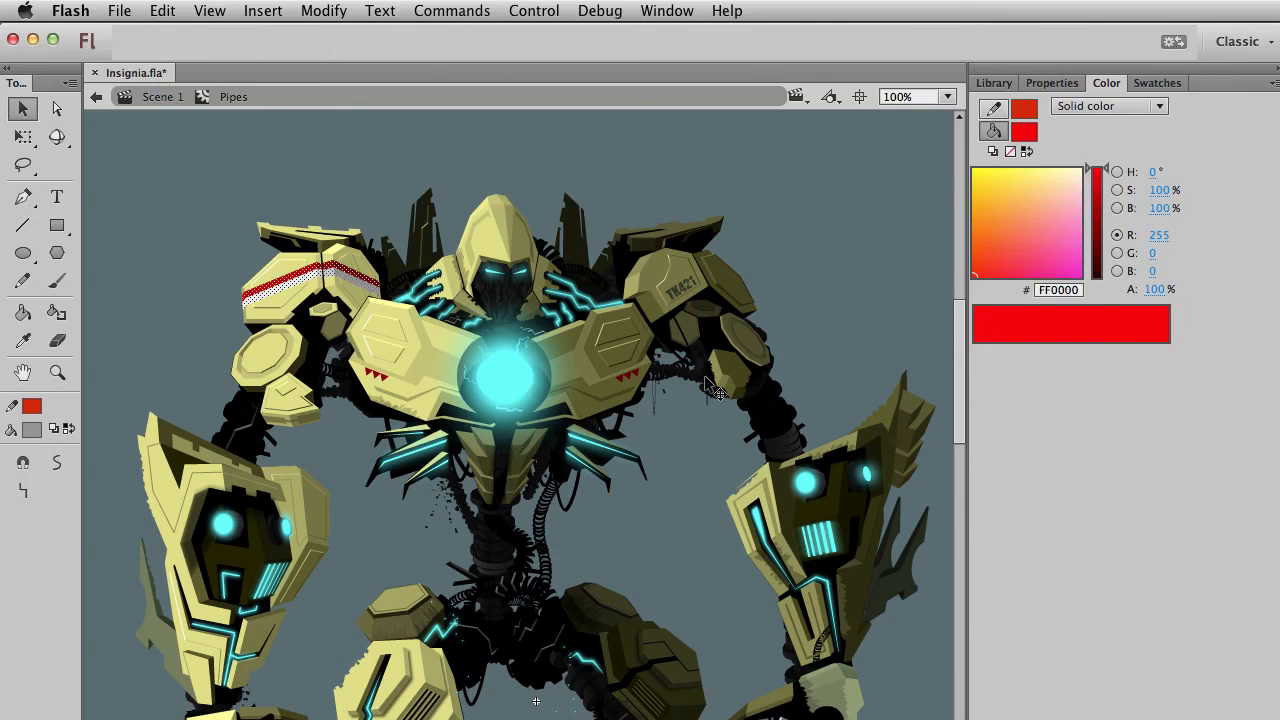
key("ctrl+g")
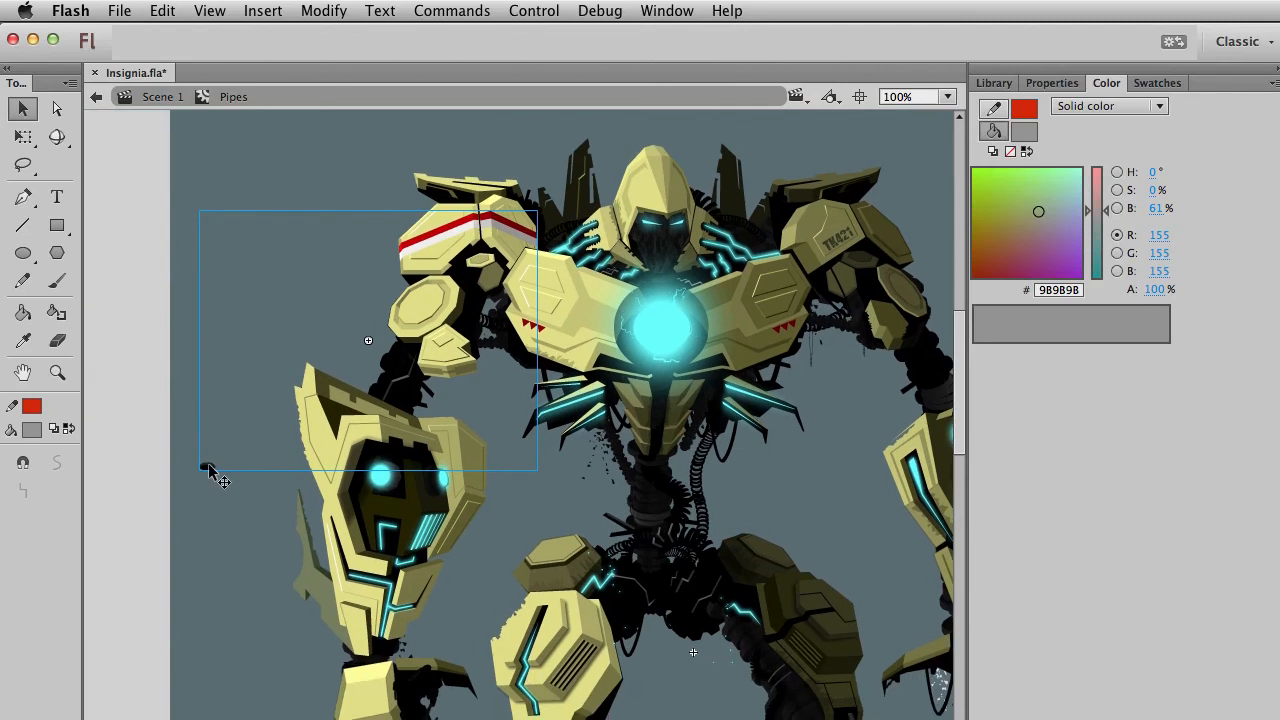
Remove the stray black oval from inside the stripe symbol and return to the Pipes symbol.
double_click(207, 468)
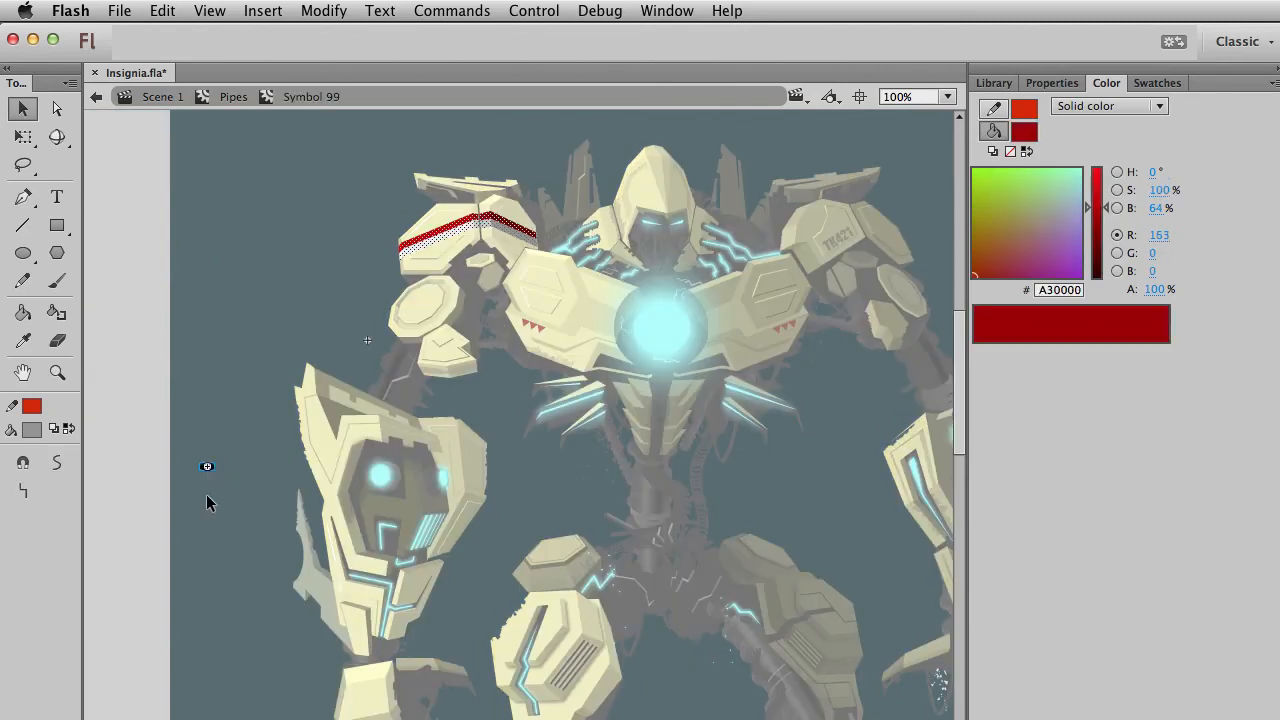
double_click(420, 205)
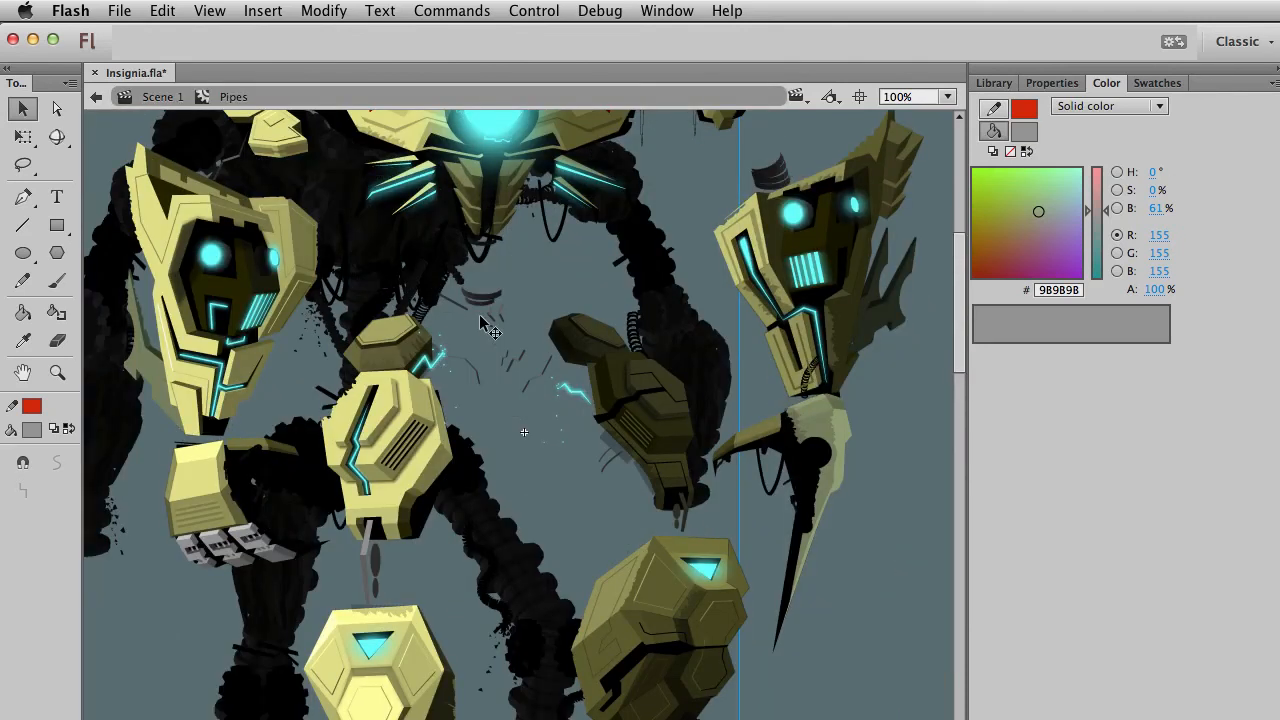
scroll(531, 425, "up", 10)
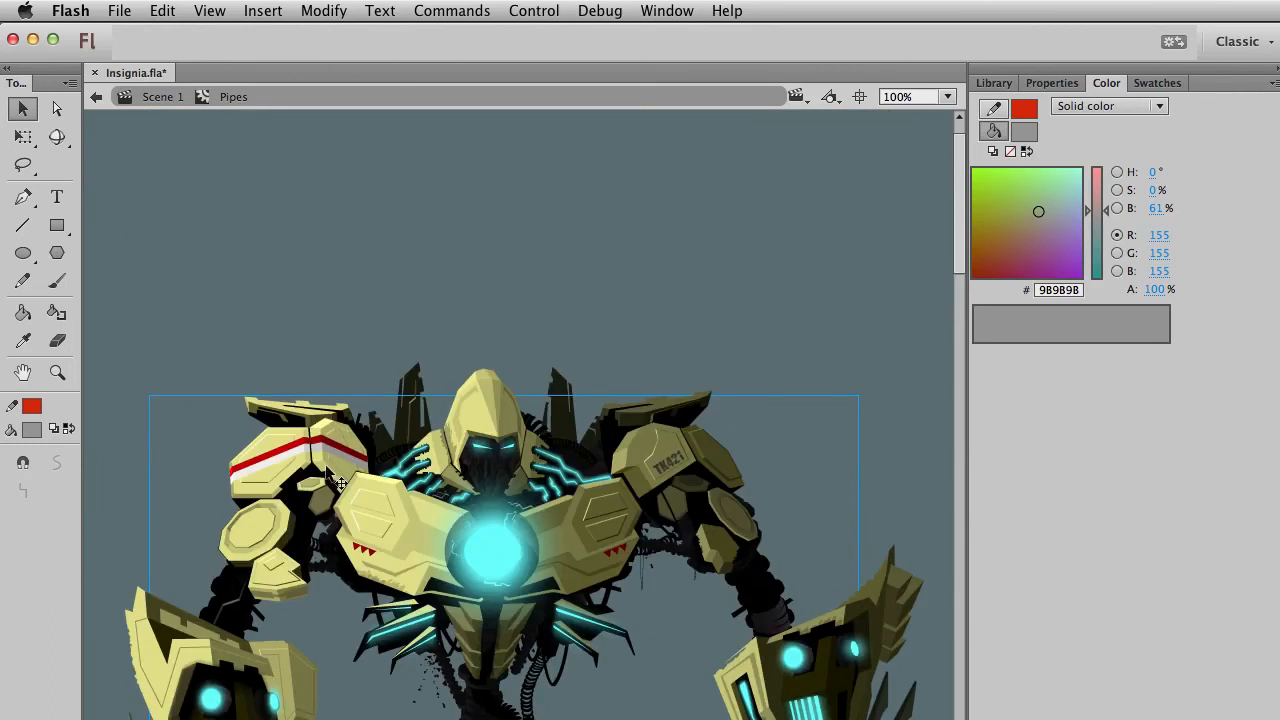
left_click_drag(428, 430, 471, 292)
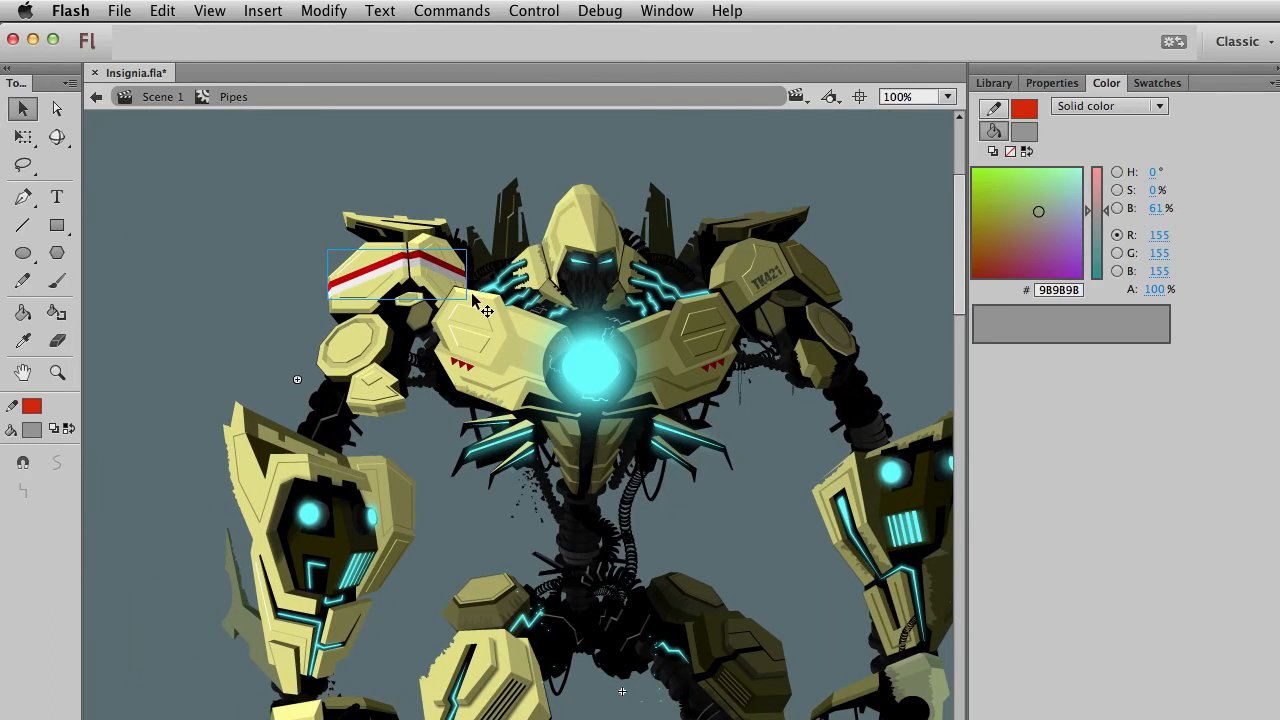
Try an Alpha color effect of 68% on the shoulder stripe instance.
left_click(1052, 82)
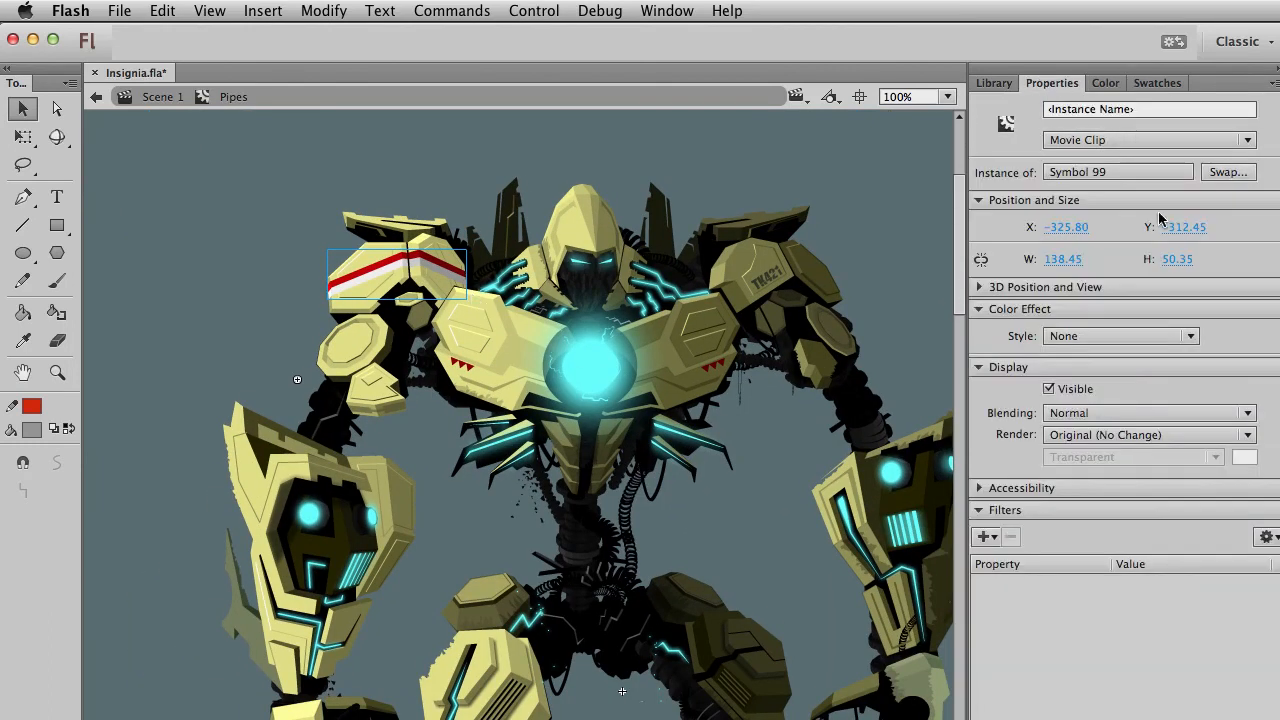
left_click(1188, 336)
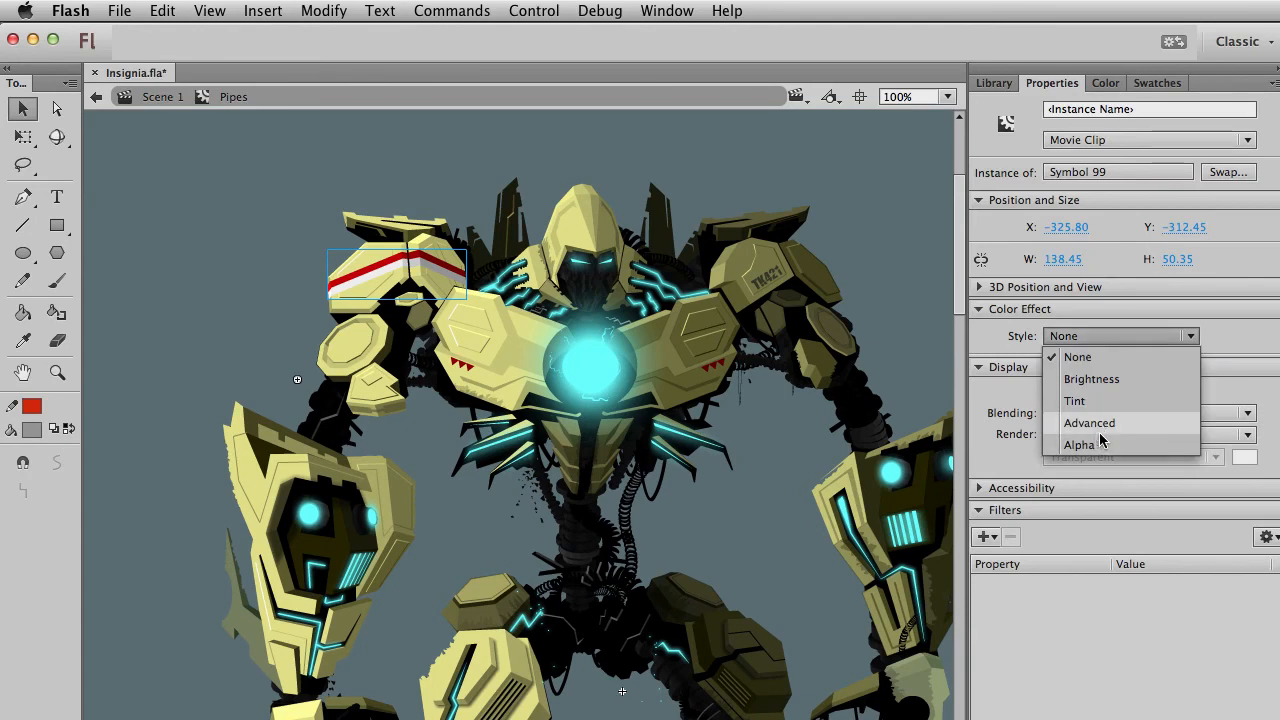
left_click(1099, 444)
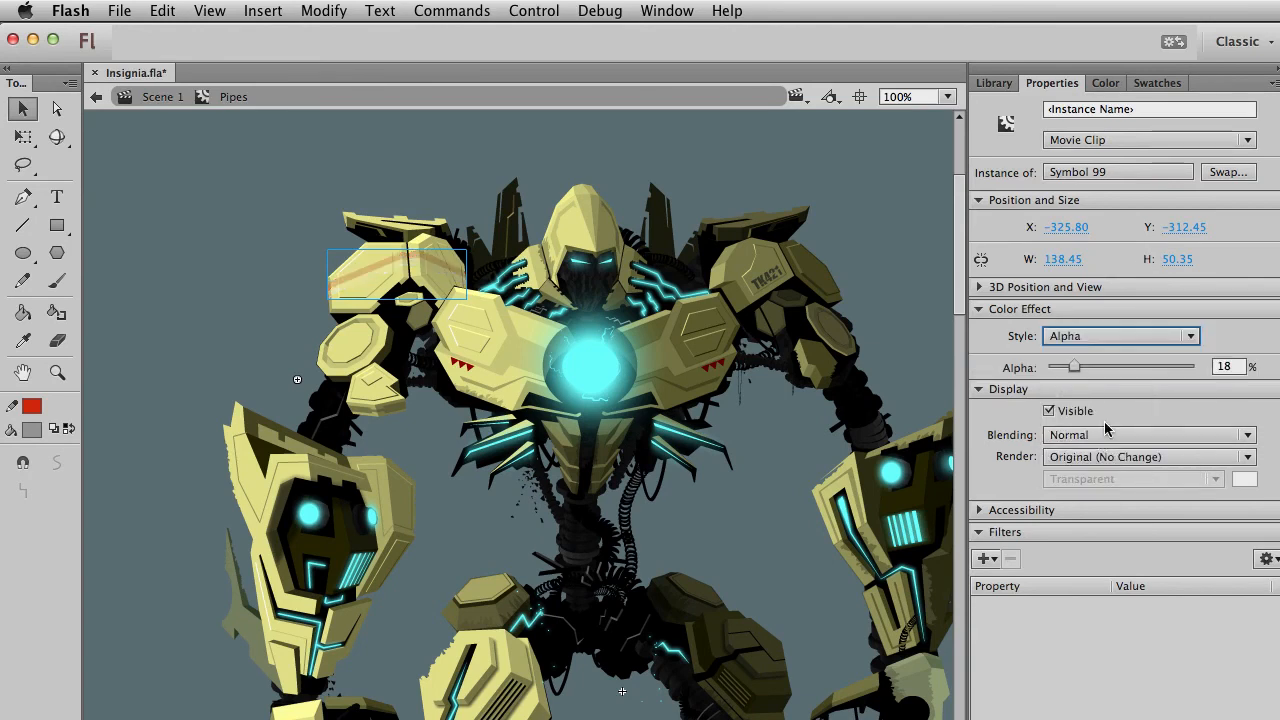
left_click_drag(1068, 368, 1157, 367)
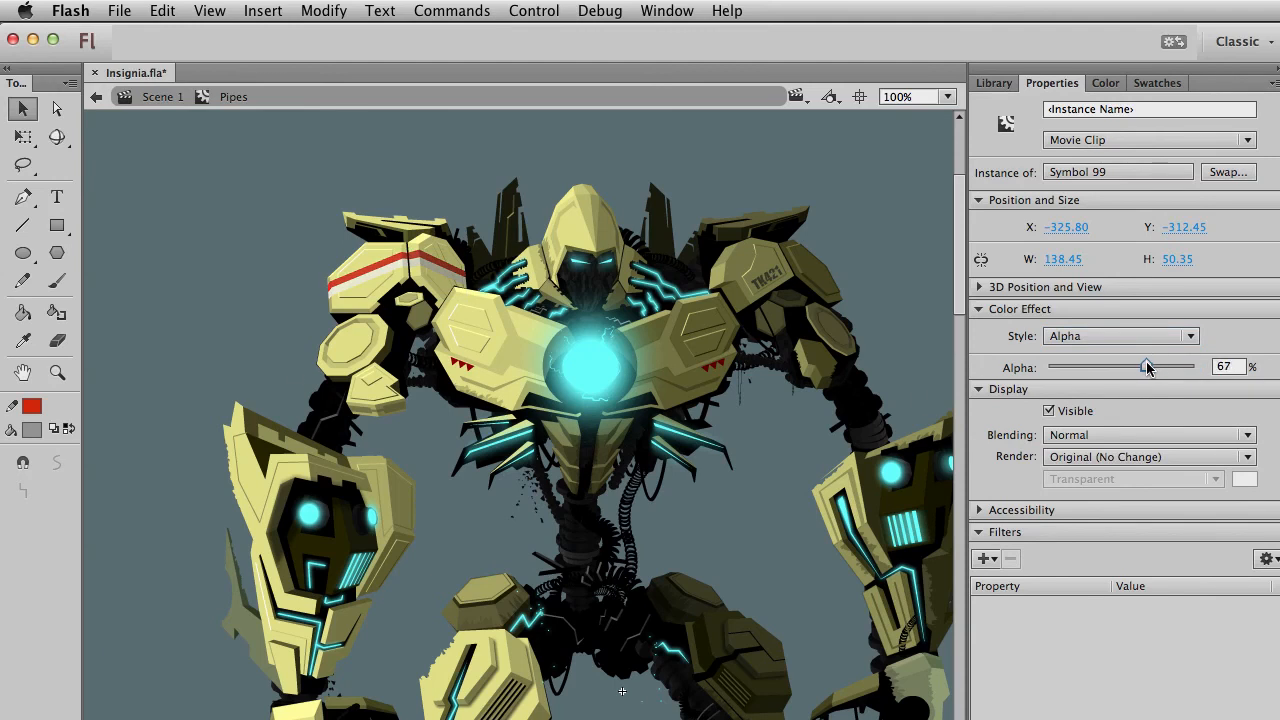
left_click(246, 370)
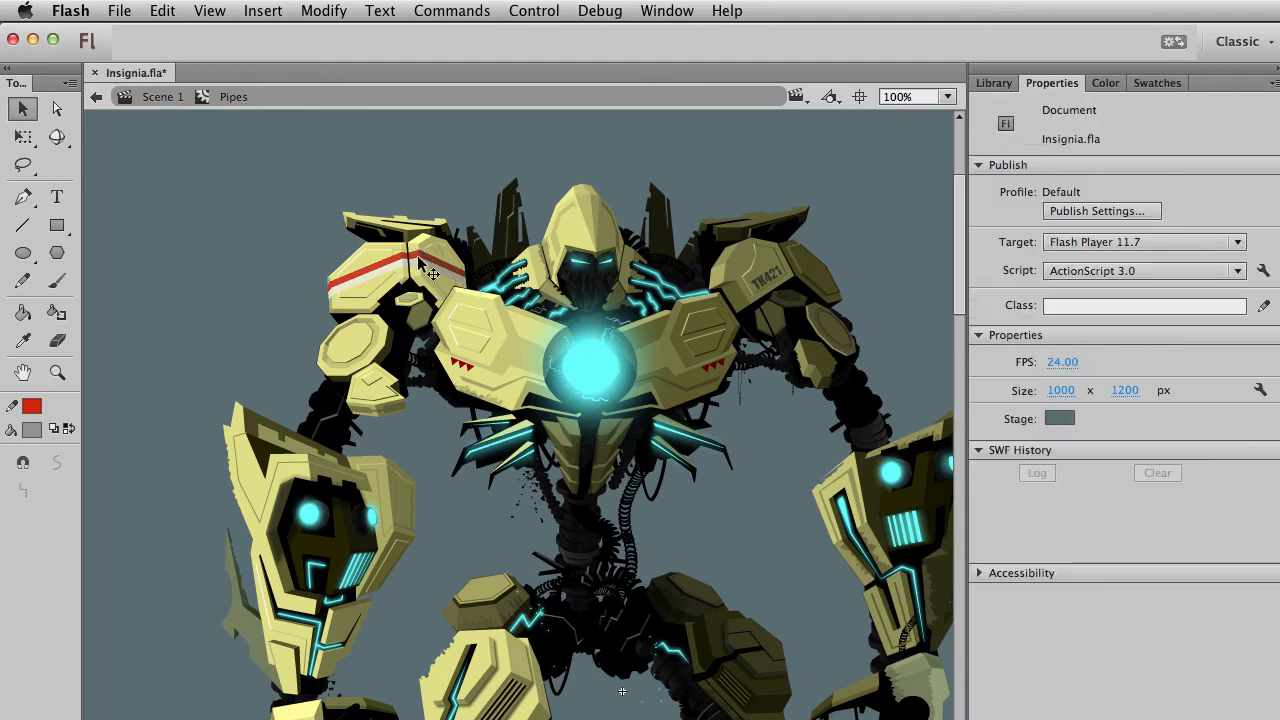
left_click(460, 288)
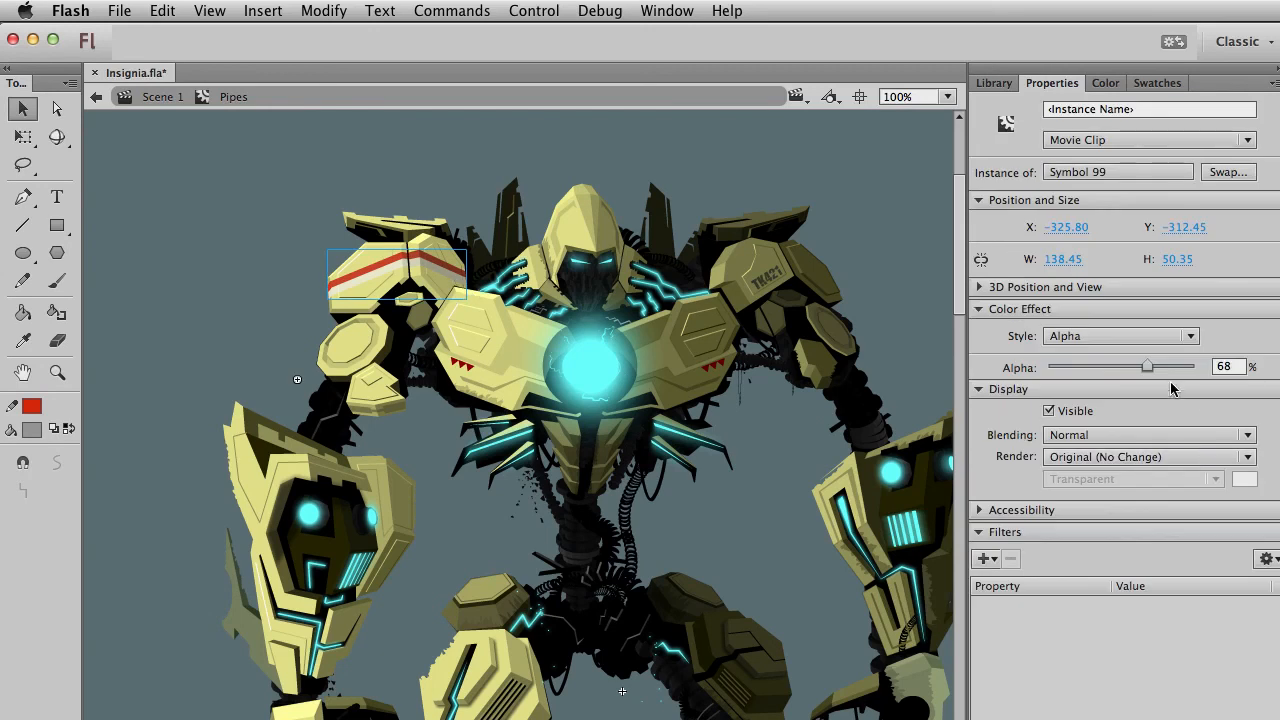
Raise the stripe instance's alpha to 100% and try the Darken blending mode on it.
left_click_drag(1156, 375, 1196, 369)
left_click(1140, 338)
left_click(1176, 304)
left_click(1140, 435)
left_click(1090, 483)
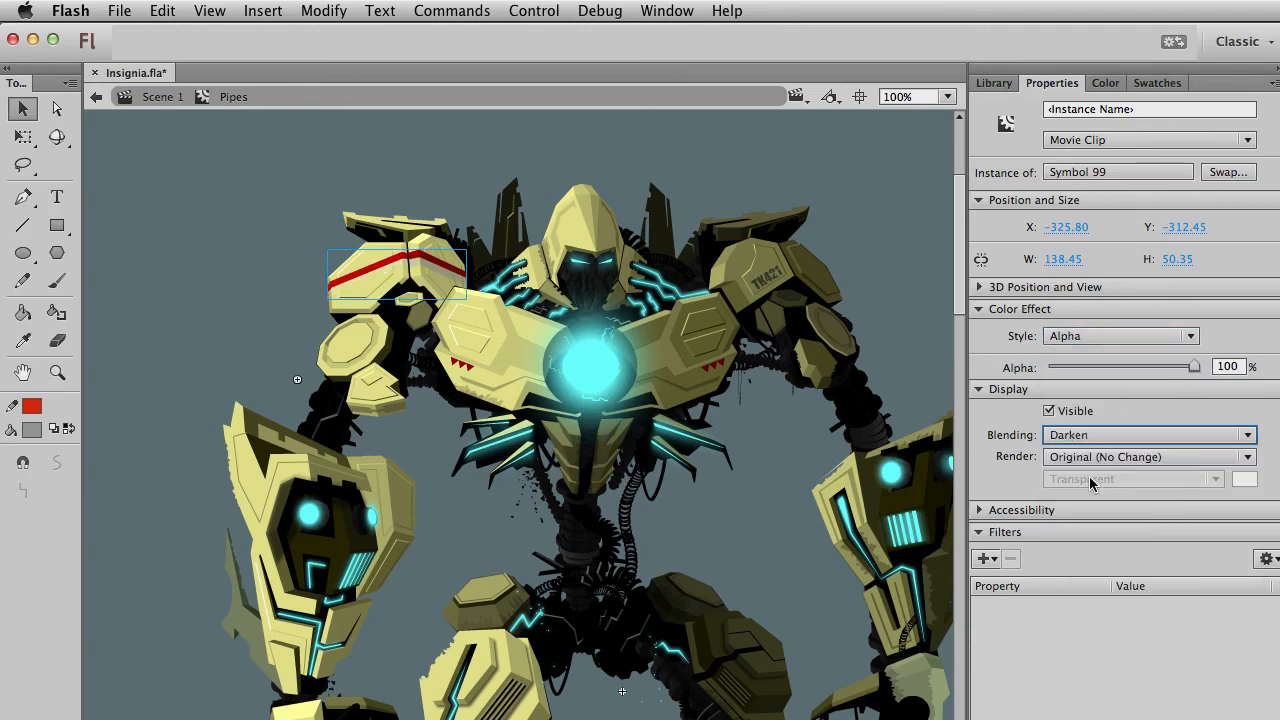
Try the other blending modes one after another on the shoulder stripe, ending on Add.
key("Down")
key("Down")
key("Down")
key("Up")
key("Down")
key("Down")
key("Down")
key("Down")
key("Down")
key("Down")
key("Down")
key("Down")
key("Down")
key("Up")
key("Up")
key("Up")
key("Up")
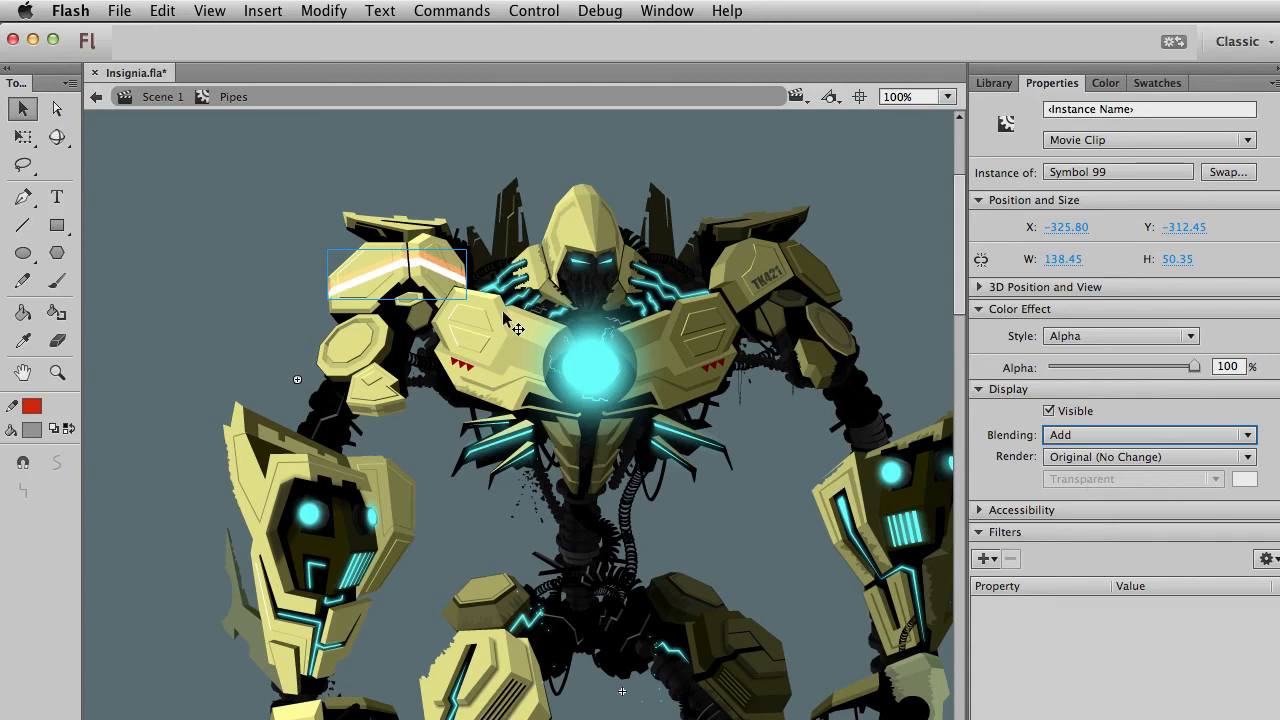
Try nudging a duplicate of the Add-blended stripe up 10 px, and remove that duplicate.
left_click(272, 279)
left_click(388, 262)
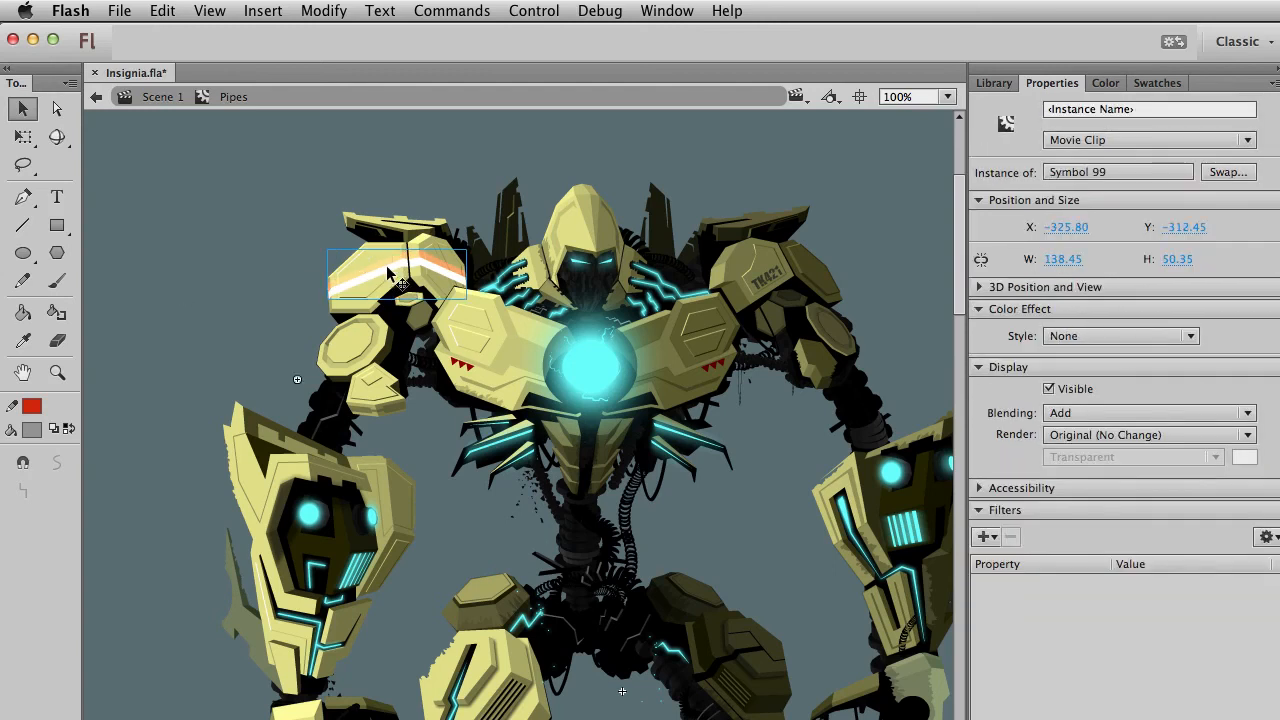
key("shift+Up")
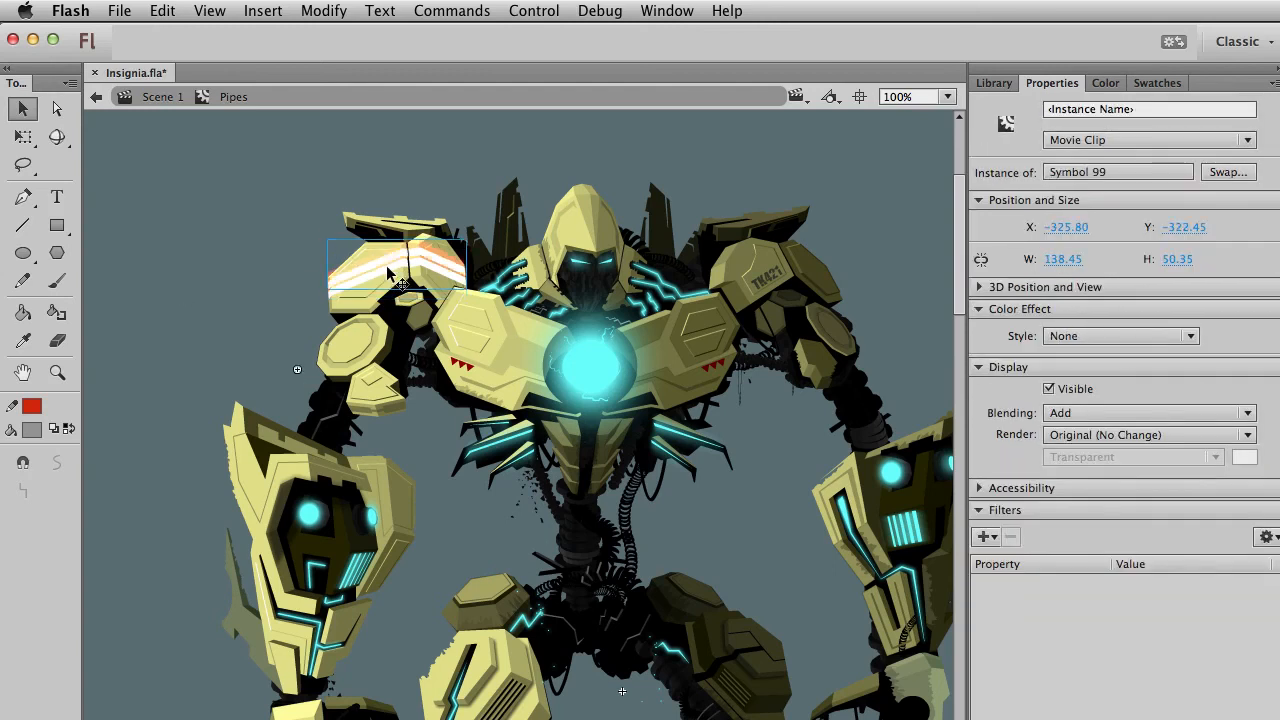
key("Delete")
Set the stripe's blending to Overlay and try stacking duplicates in place over it, undoing the last one.
left_click(387, 267)
left_click(1150, 435)
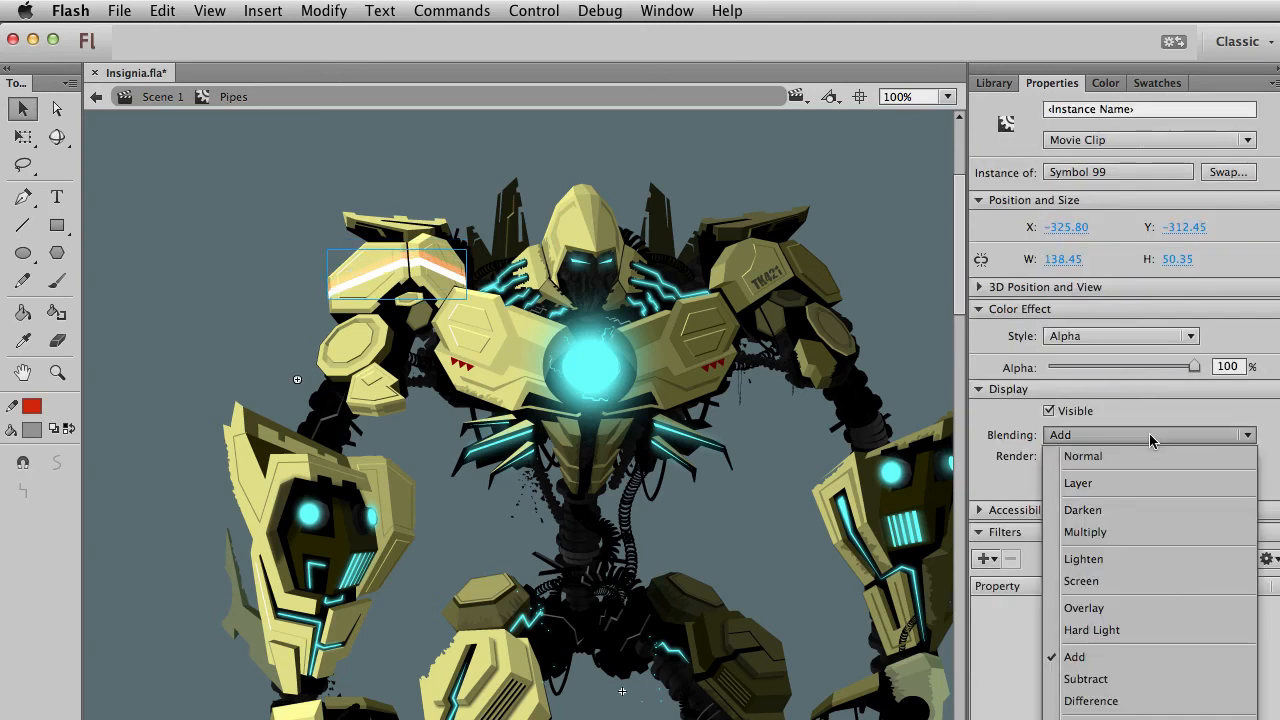
left_click(1142, 607)
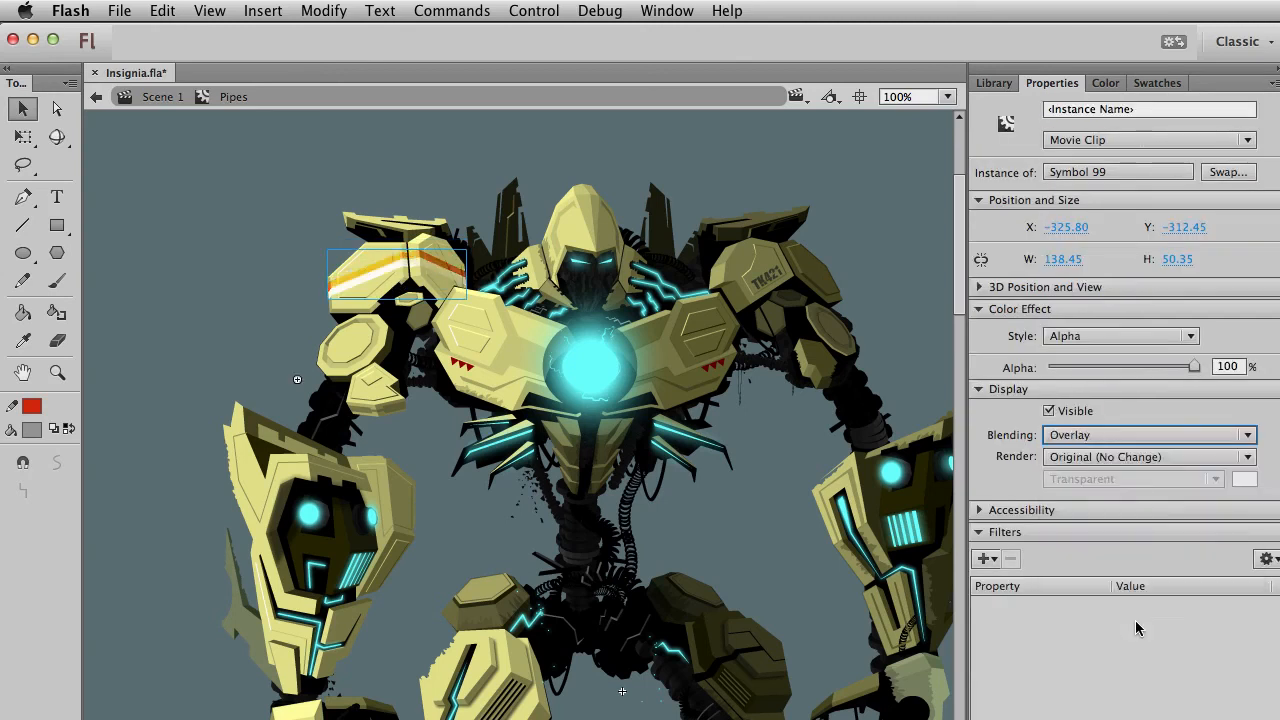
left_click(296, 330)
left_click(430, 272)
key("super+shift+v")
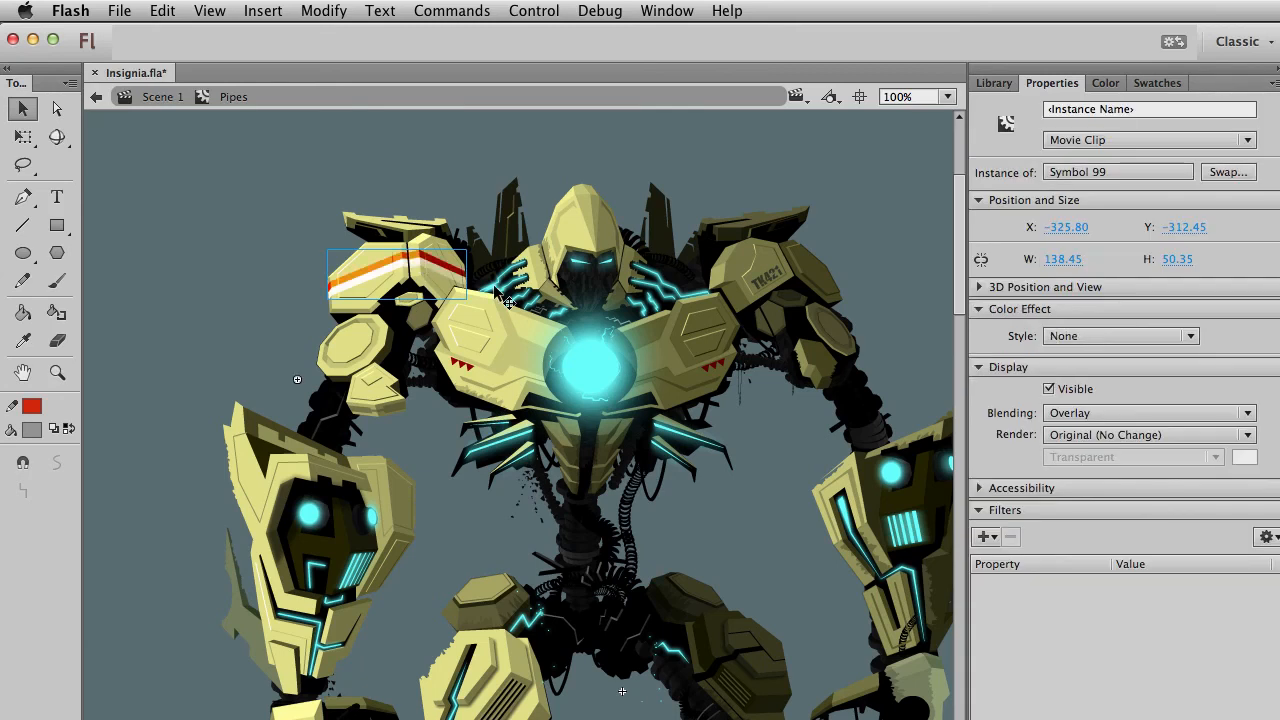
key("super+shift+v")
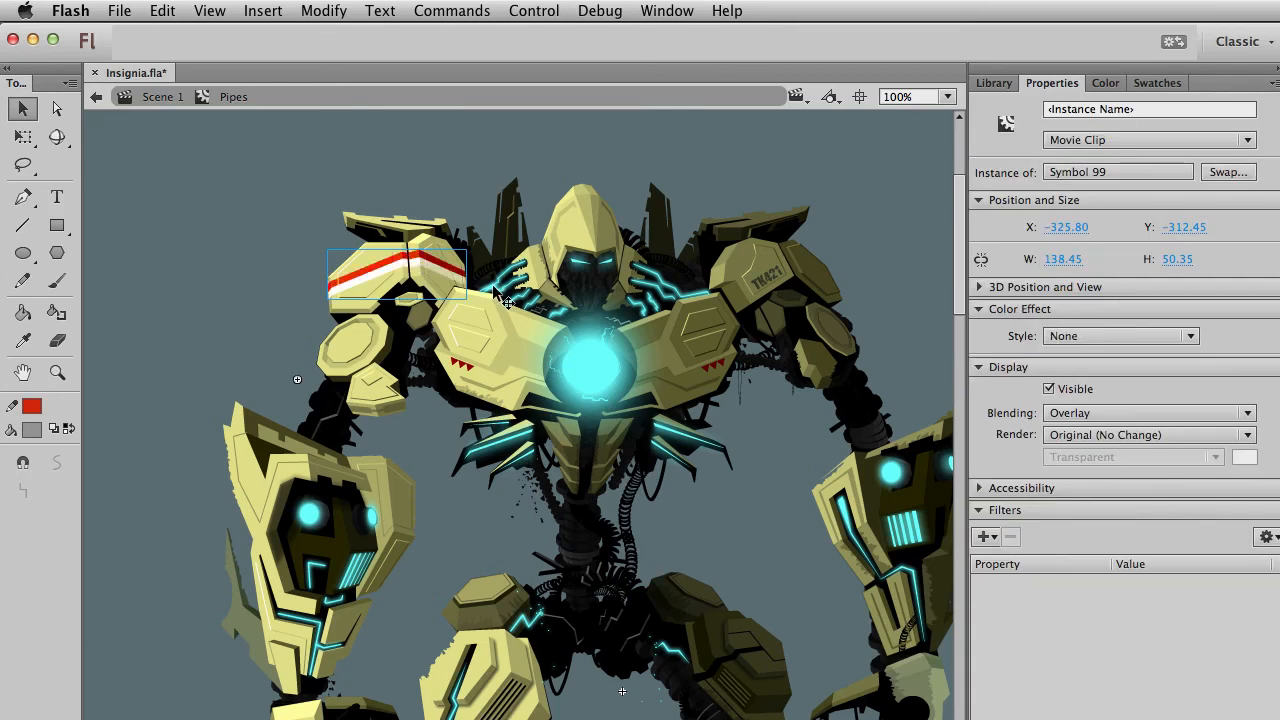
key("super+z")
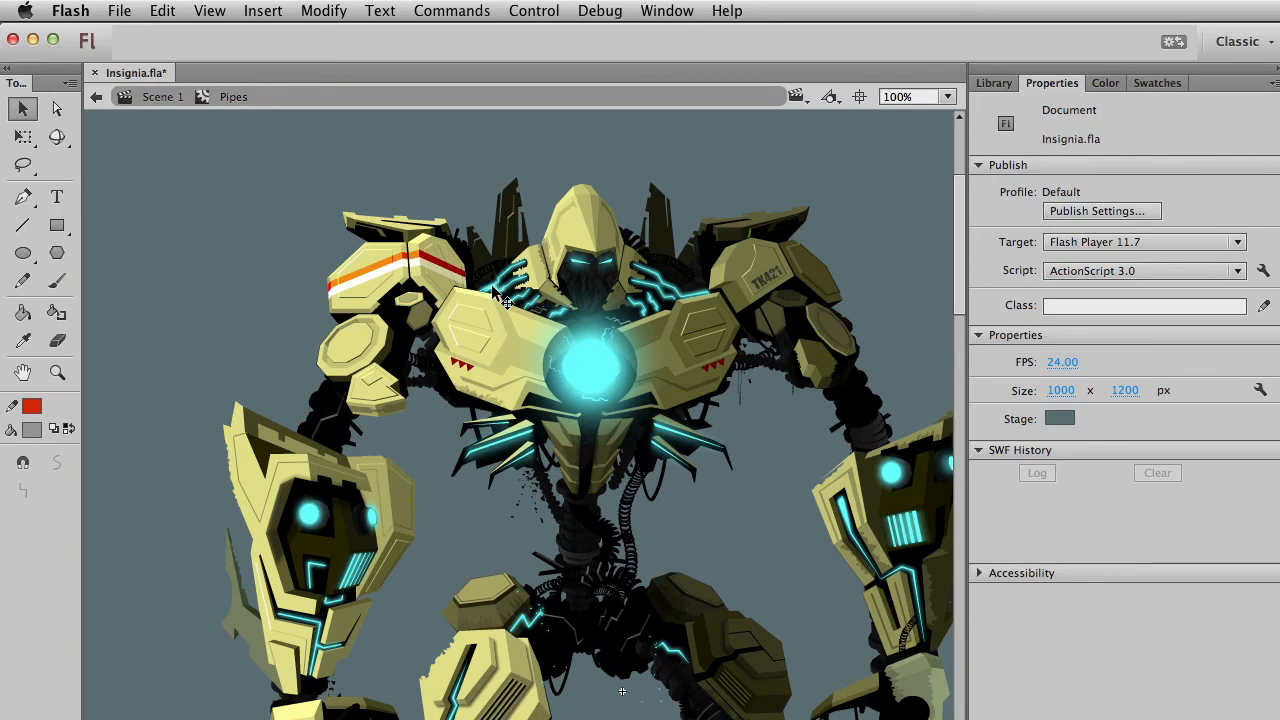
Remove the stacked duplicate and reset the remaining shoulder stripe to color effect None and Normal blending.
left_click(347, 281)
left_click(228, 356)
left_click(378, 275)
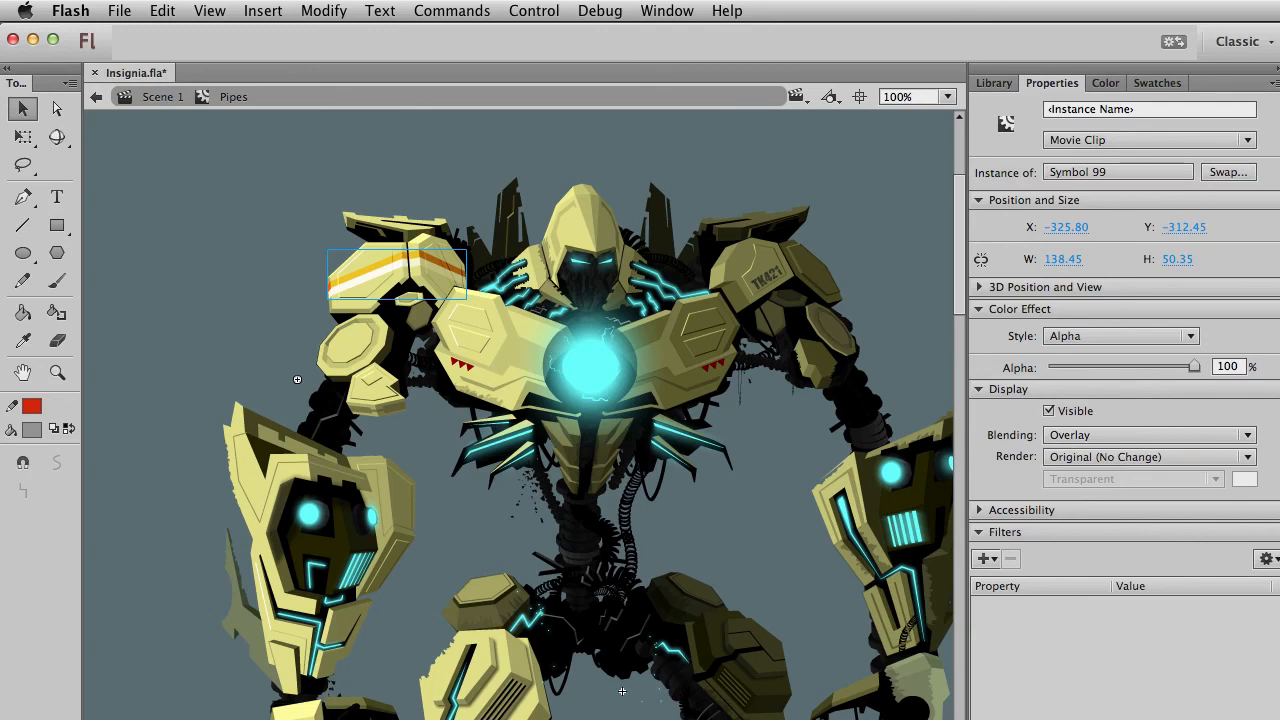
left_click(1078, 336)
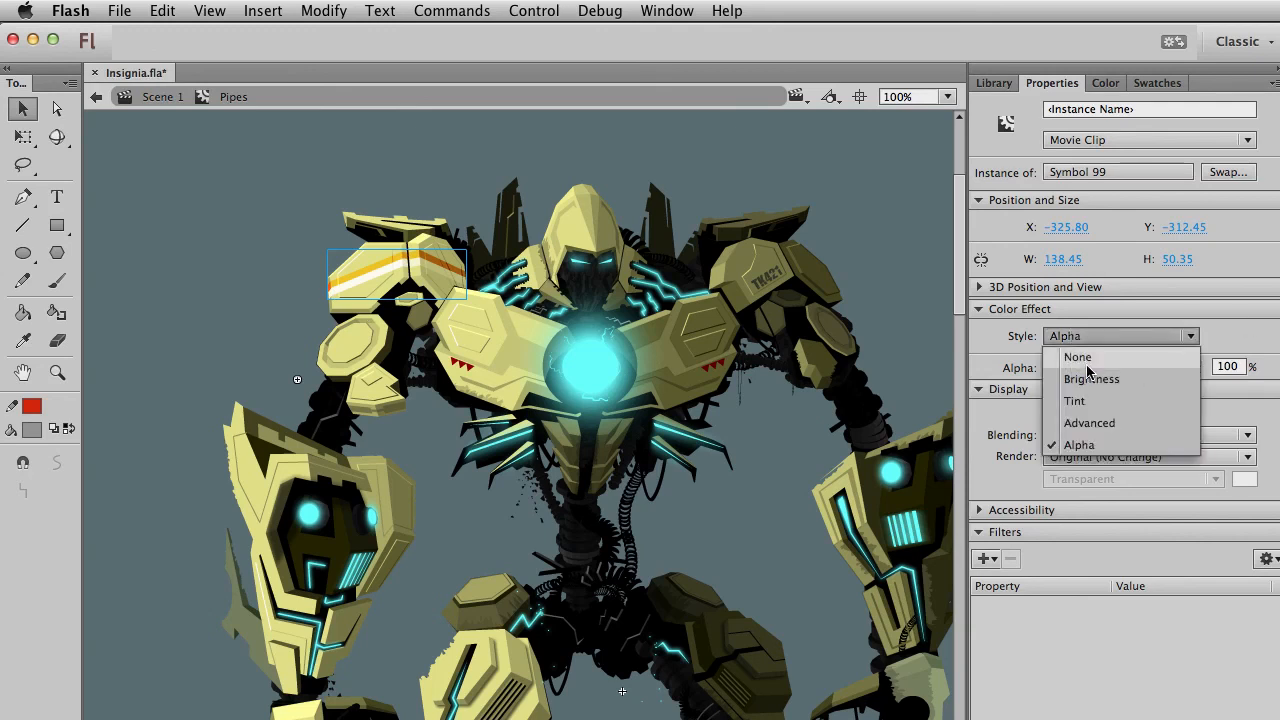
left_click(1079, 357)
left_click(1080, 410)
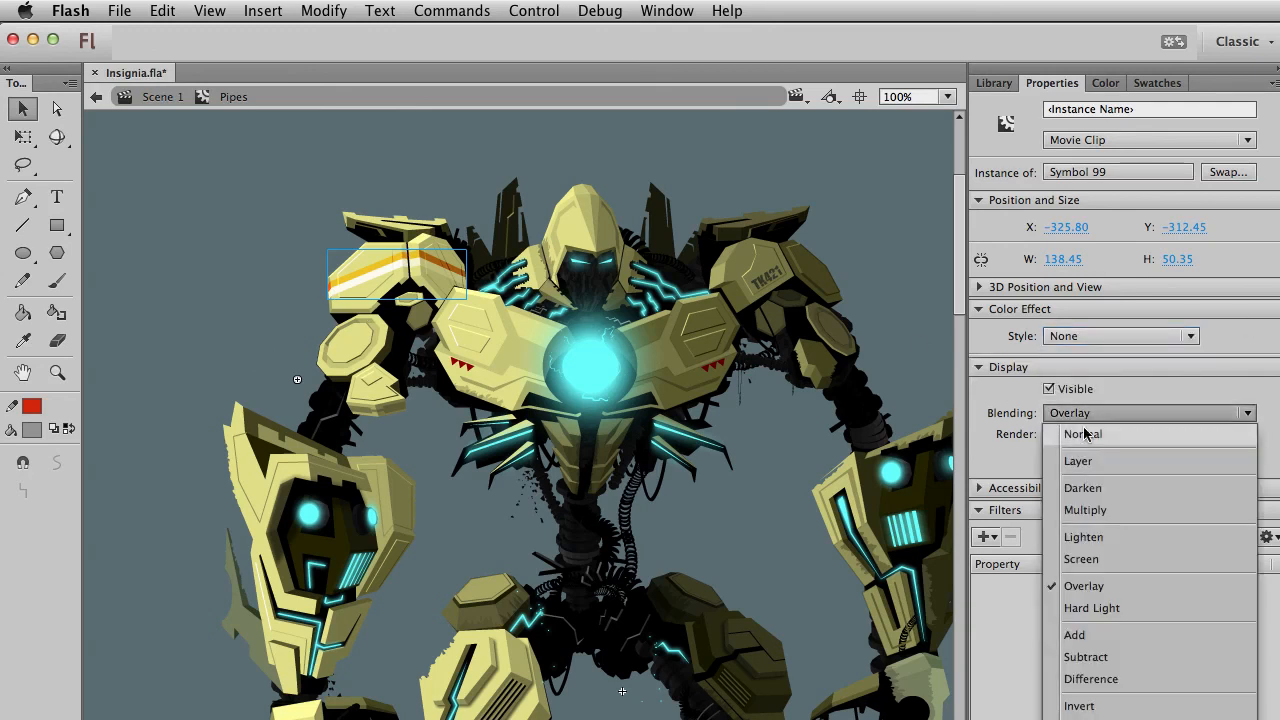
left_click(1083, 433)
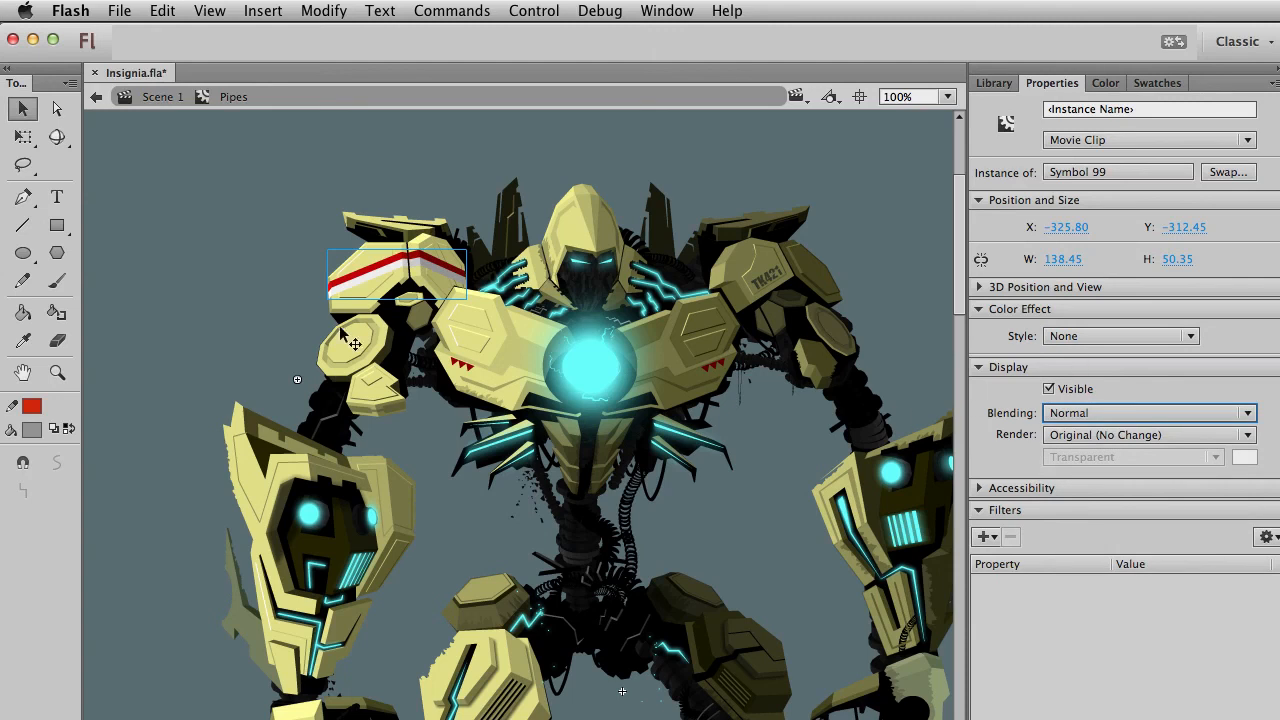
left_click(248, 323)
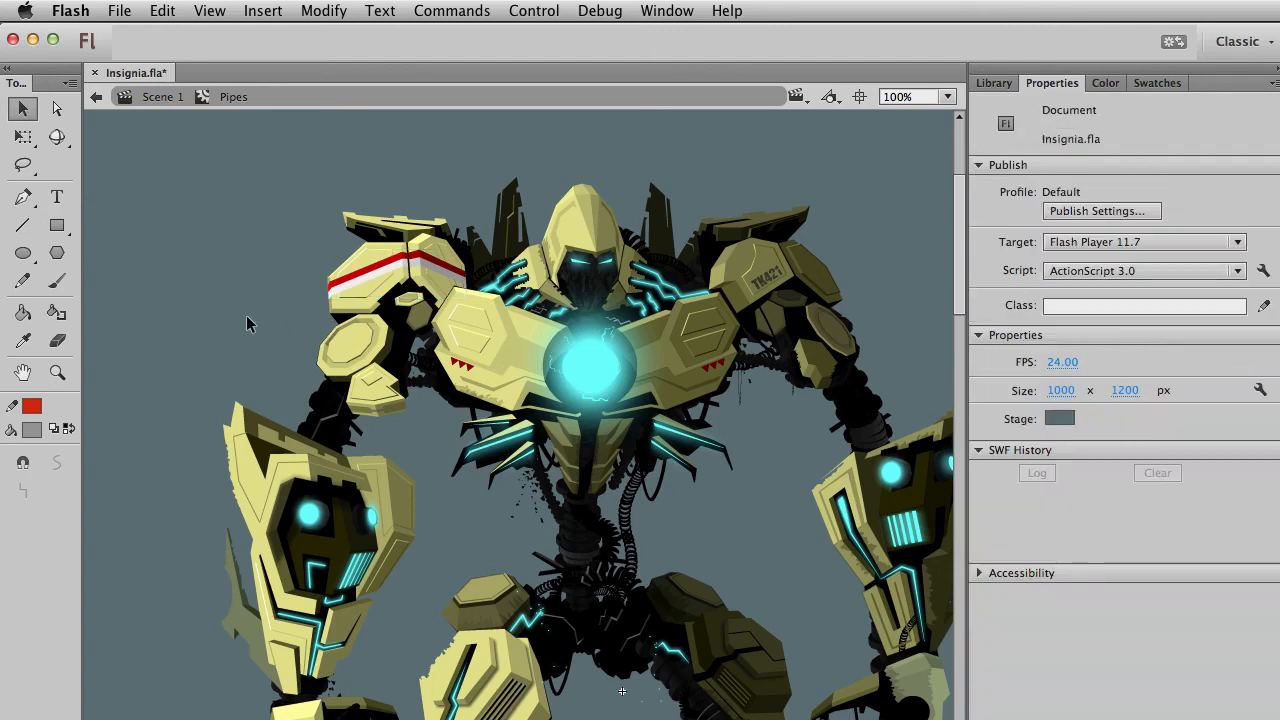
Delete the misplaced Overlay copy of the stripe symbol lying over the robot's waist.
left_click(270, 445)
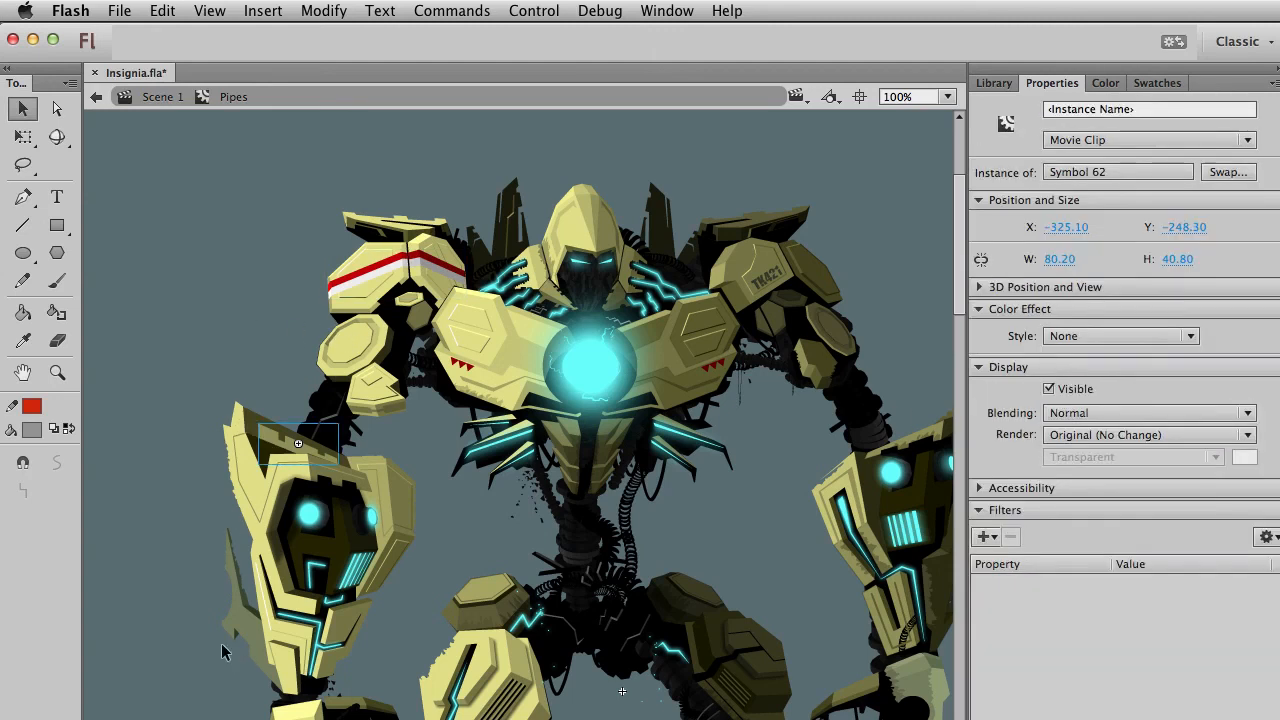
left_click(216, 548)
left_click(480, 432)
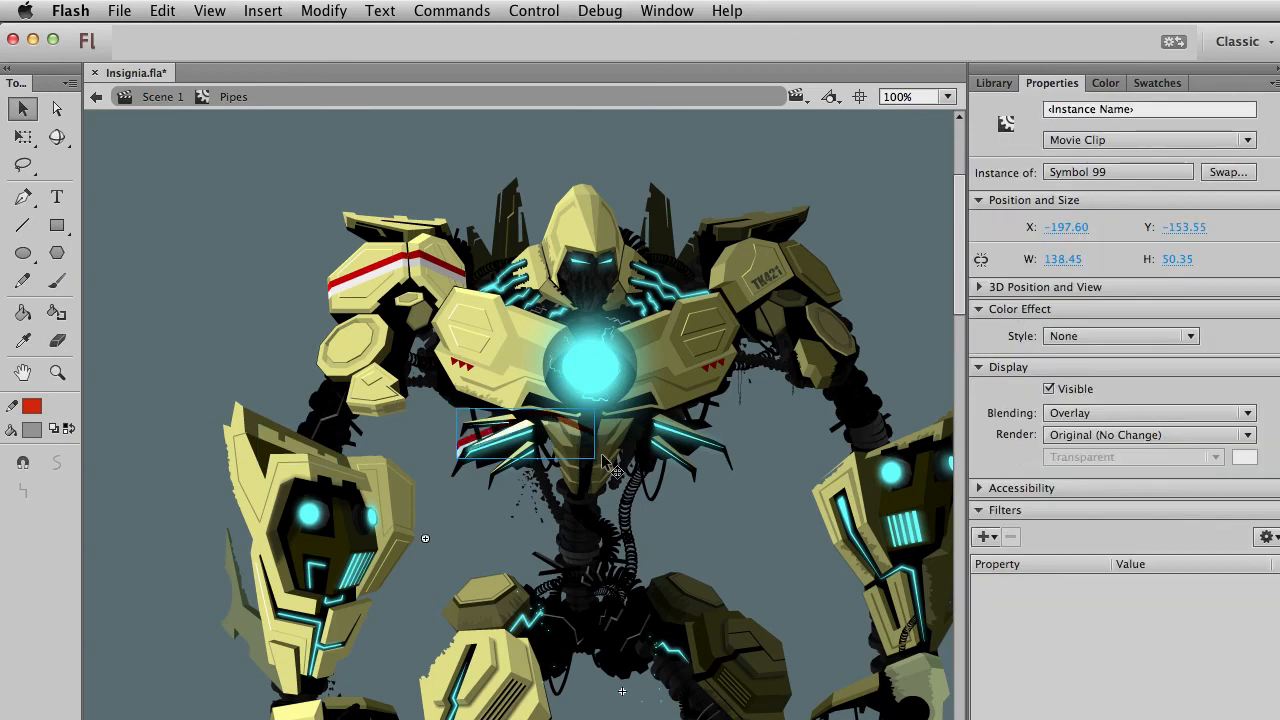
key("Delete")
Place a hole2 movie clip on the round armor disc below the striped shoulder, sized about 24.6 by 22.7 px.
left_click(622, 691)
left_click(152, 377)
left_click(388, 380)
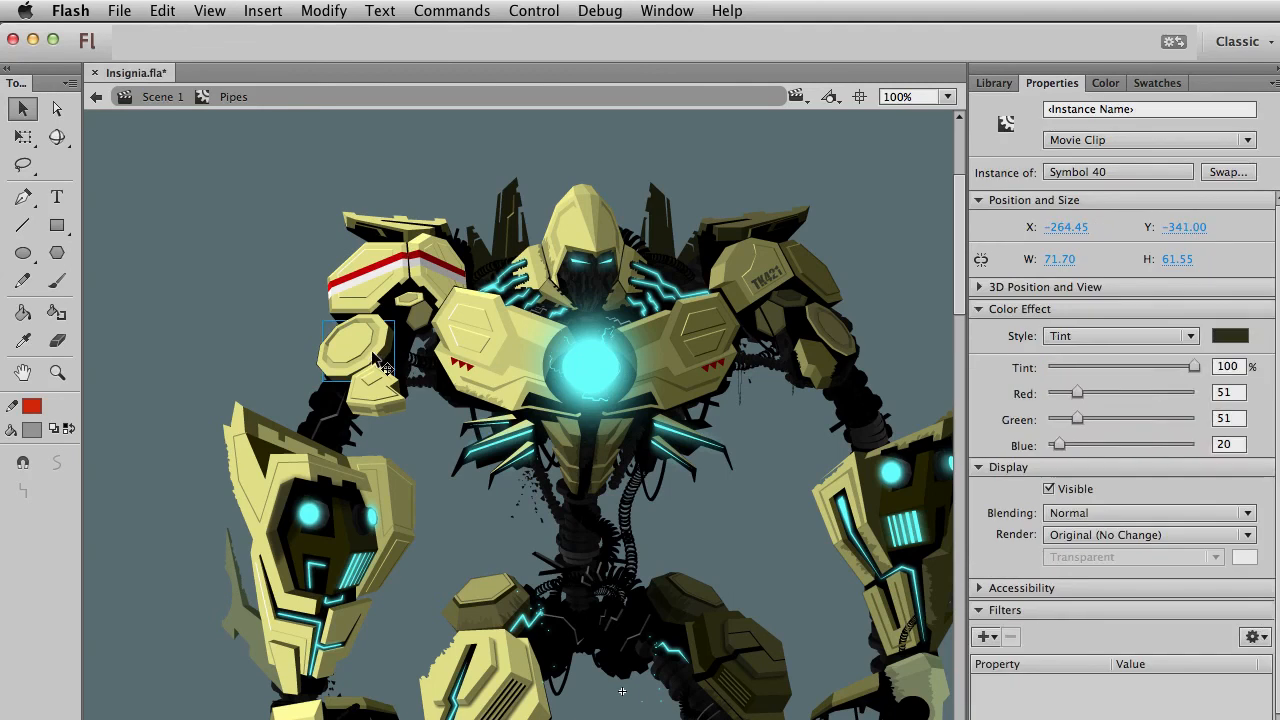
key("ctrl+v")
key("Return")
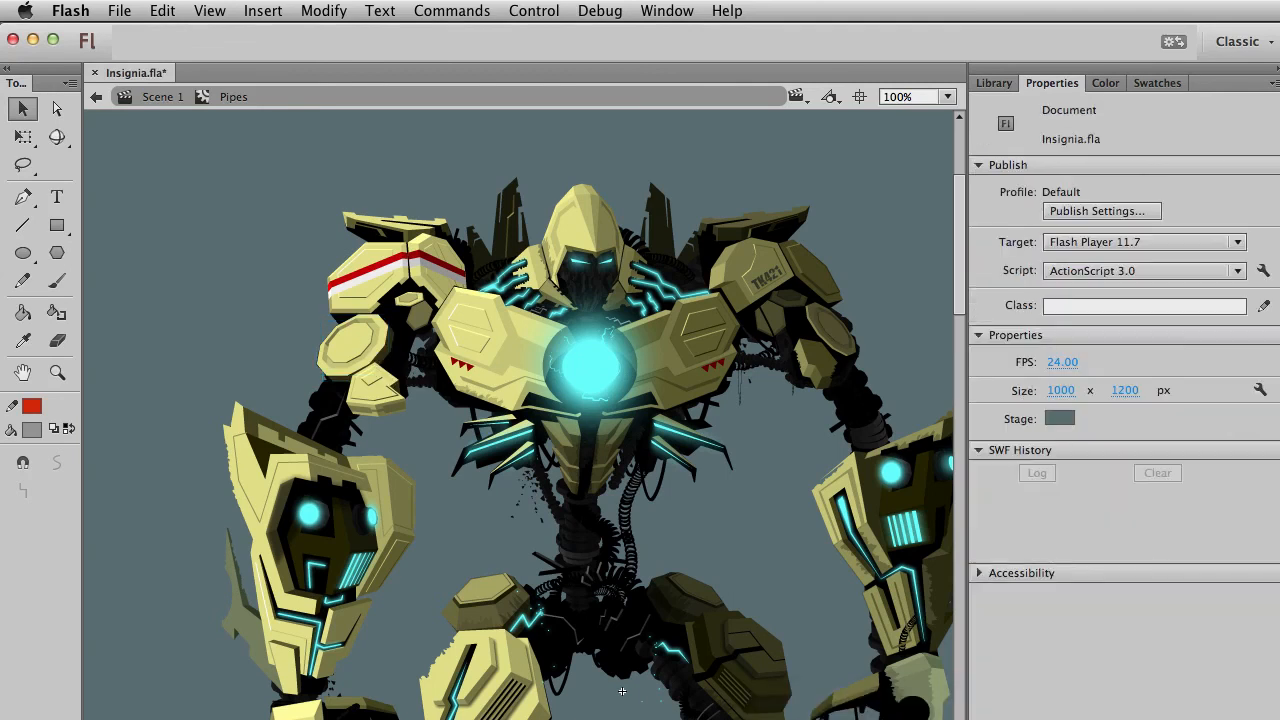
left_click_drag(520, 442, 371, 352)
key("q")
key("v")
key("q")
key("v")
left_click(365, 360)
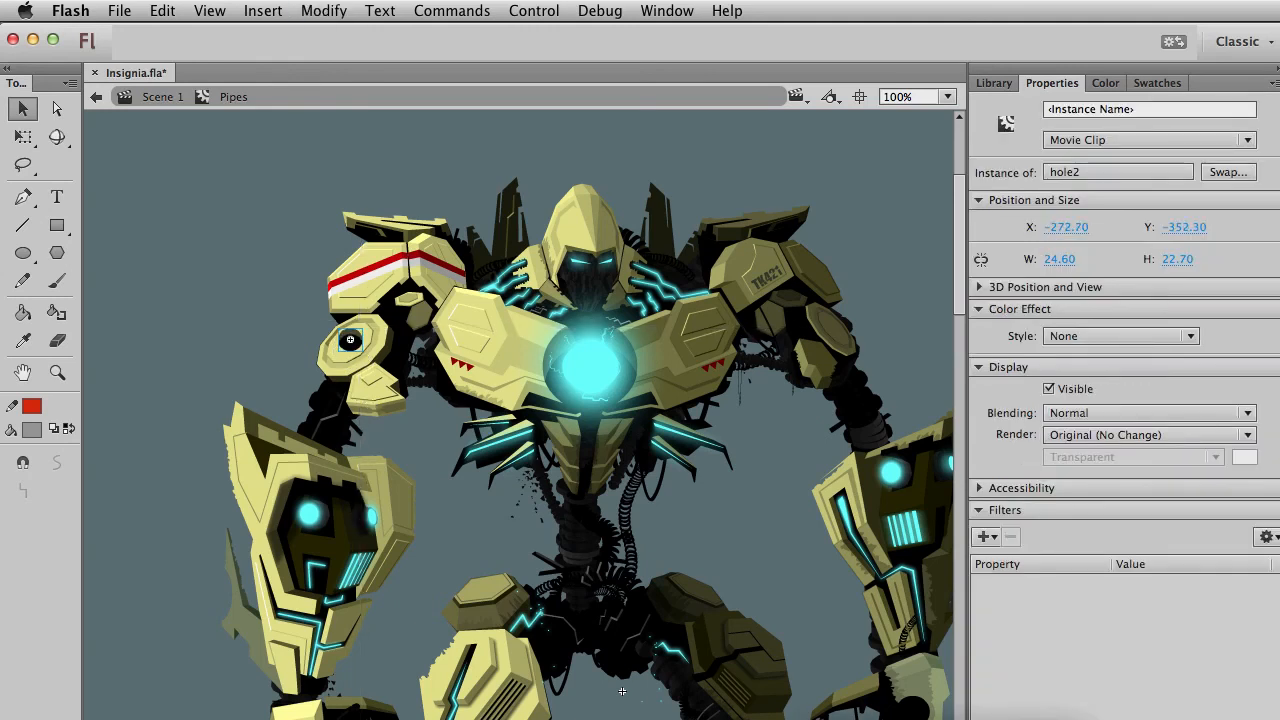
Shrink the hole to about 4.9 by 4.5 px and move it to the striped shoulder plate's outer lower corner.
left_click(179, 282)
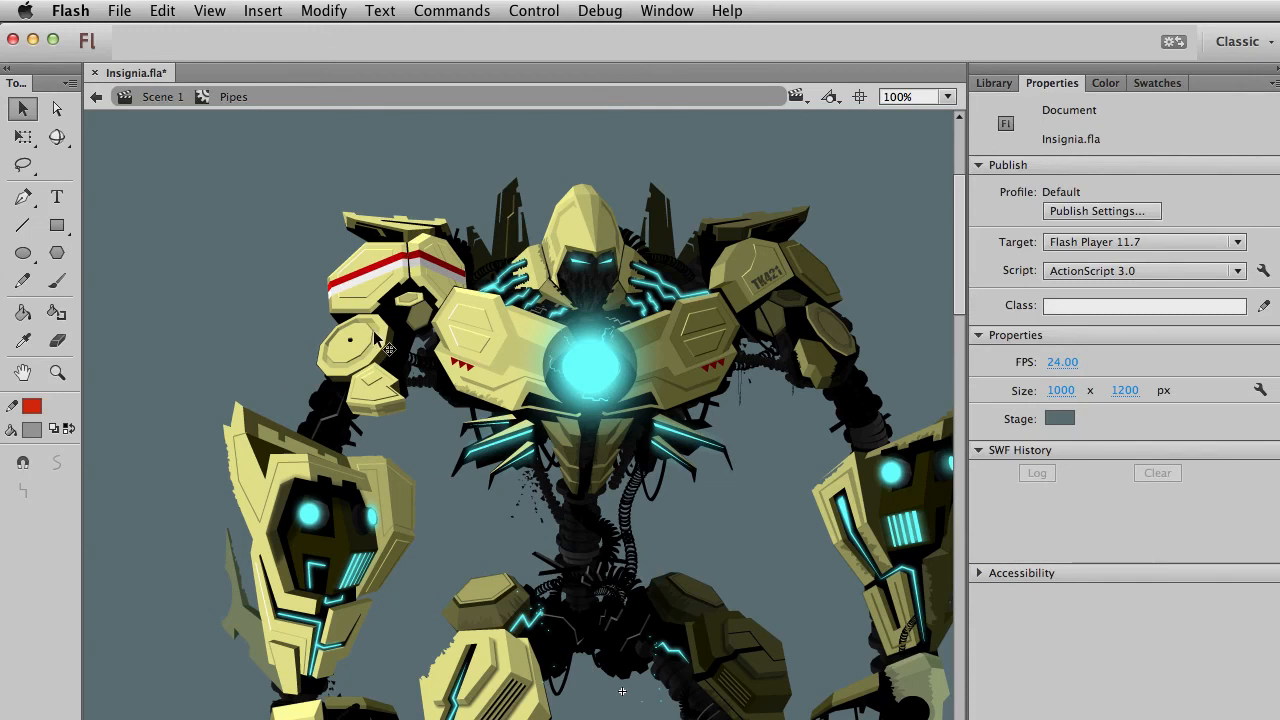
left_click_drag(352, 345, 337, 302)
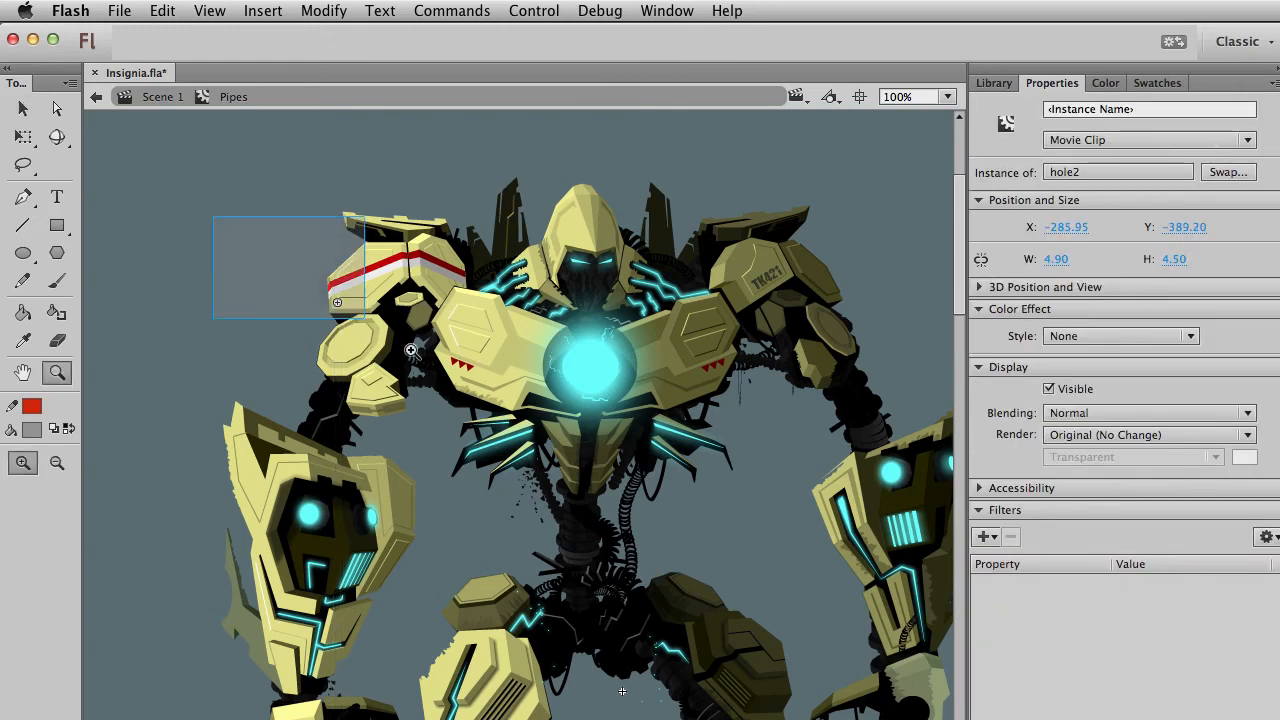
left_click_drag(214, 218, 484, 390)
key("v")
left_click(366, 449)
left_click(471, 431)
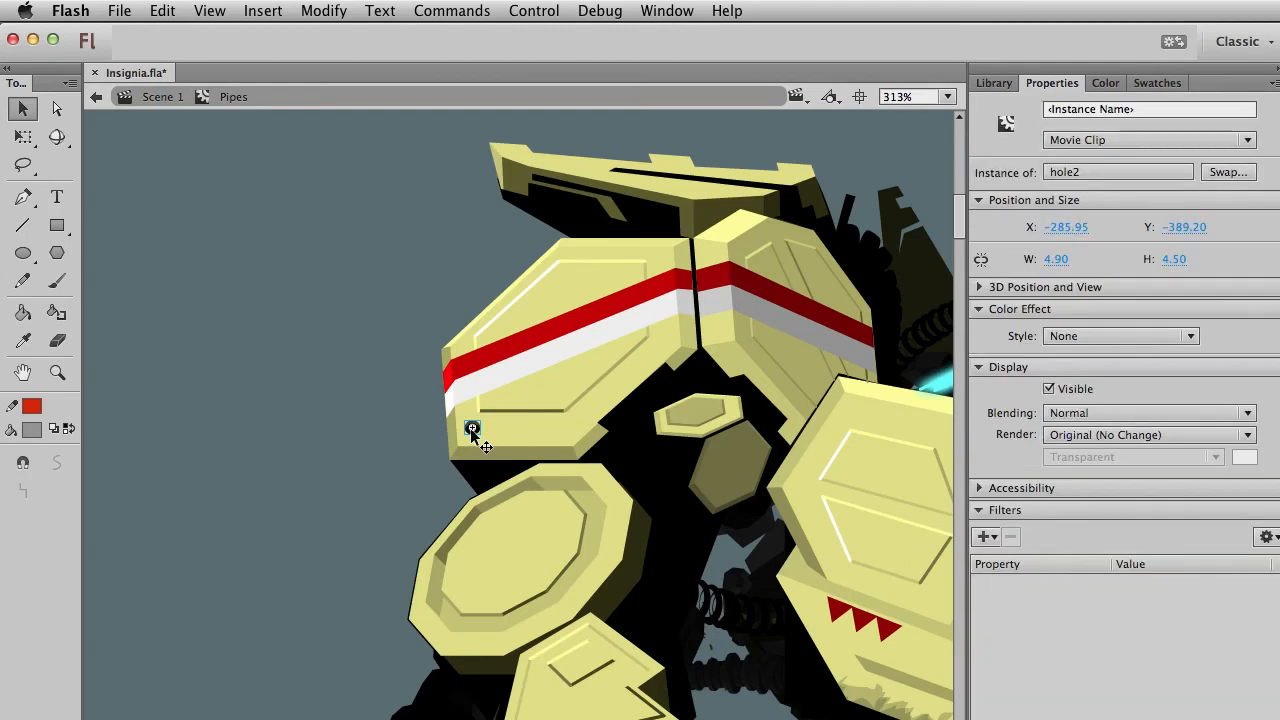
Reduce the corner hole to about 3.4 by 3.2 px and shift it to about X -286.7, Y -387.25.
key("Return")
left_click(57, 372)
left_click_drag(392, 355, 545, 522)
key("v")
left_click(363, 495)
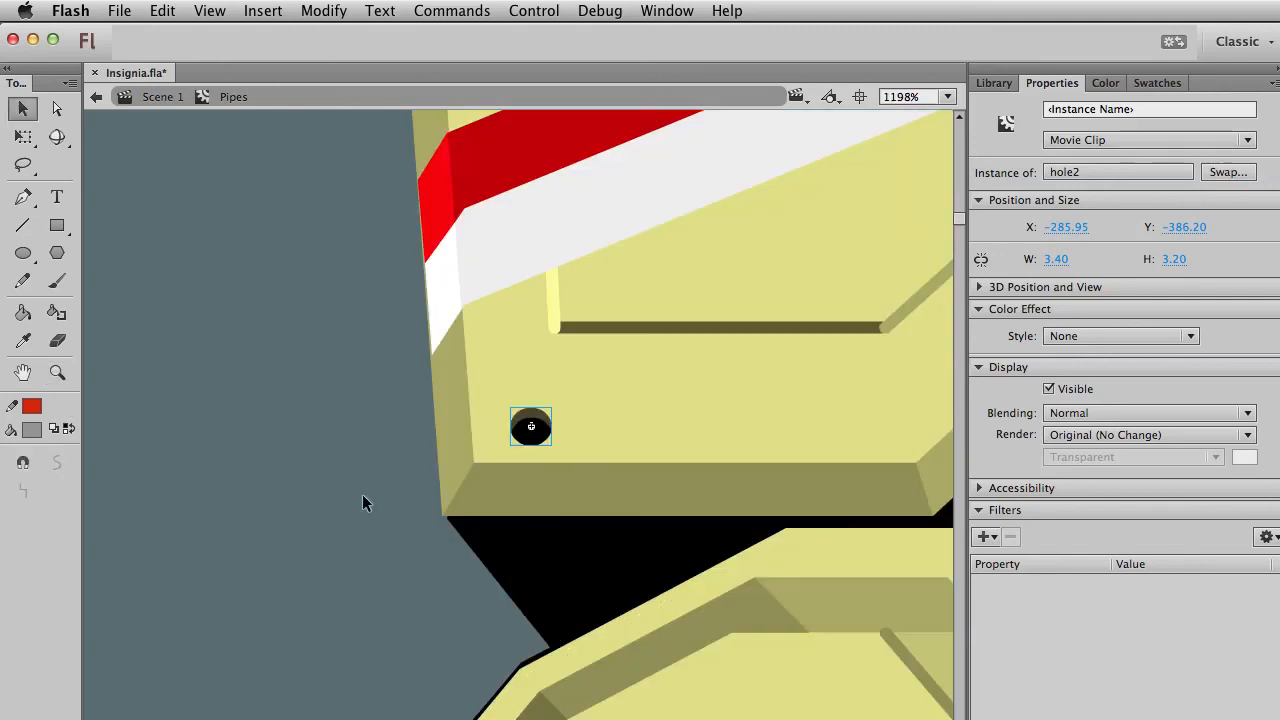
left_click_drag(531, 434, 522, 422)
Try to narrow the shoulder plate's corner hole horizontally.
left_click_drag(588, 474, 395, 497)
key("ctrl+z")
left_click(309, 566)
key("q")
left_click(538, 425)
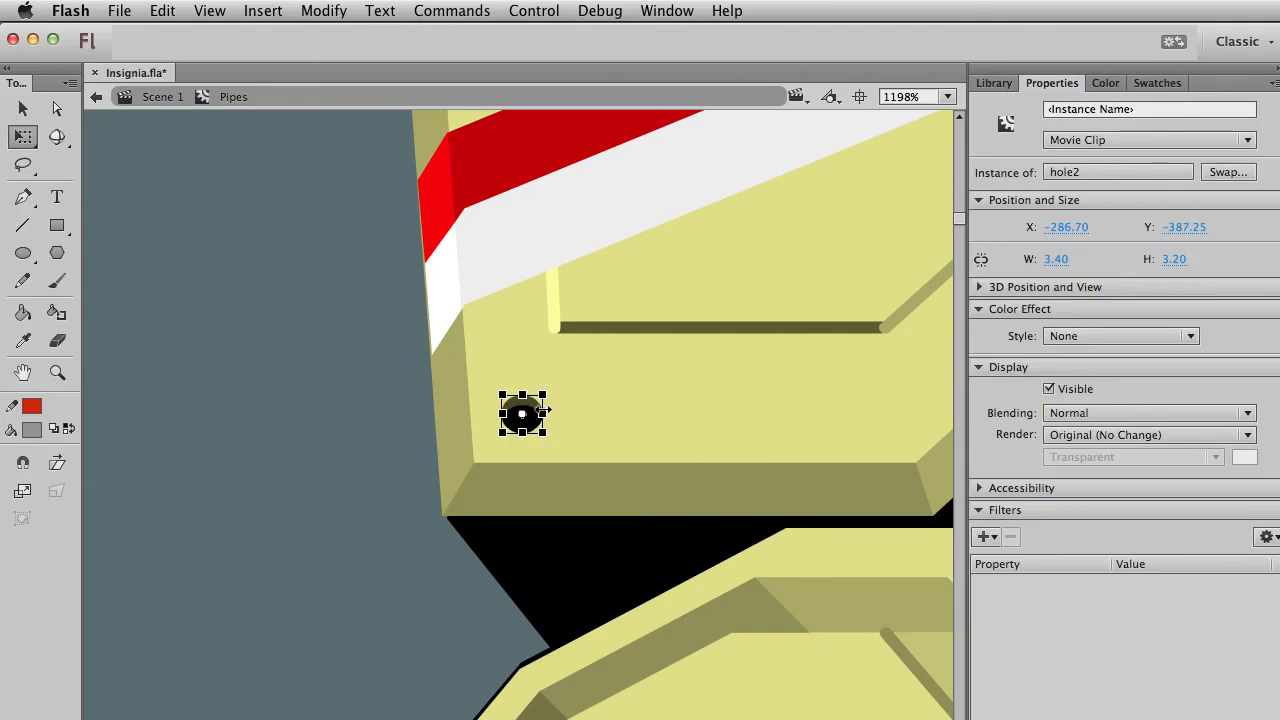
left_click_drag(538, 413, 523, 417)
left_click(280, 603)
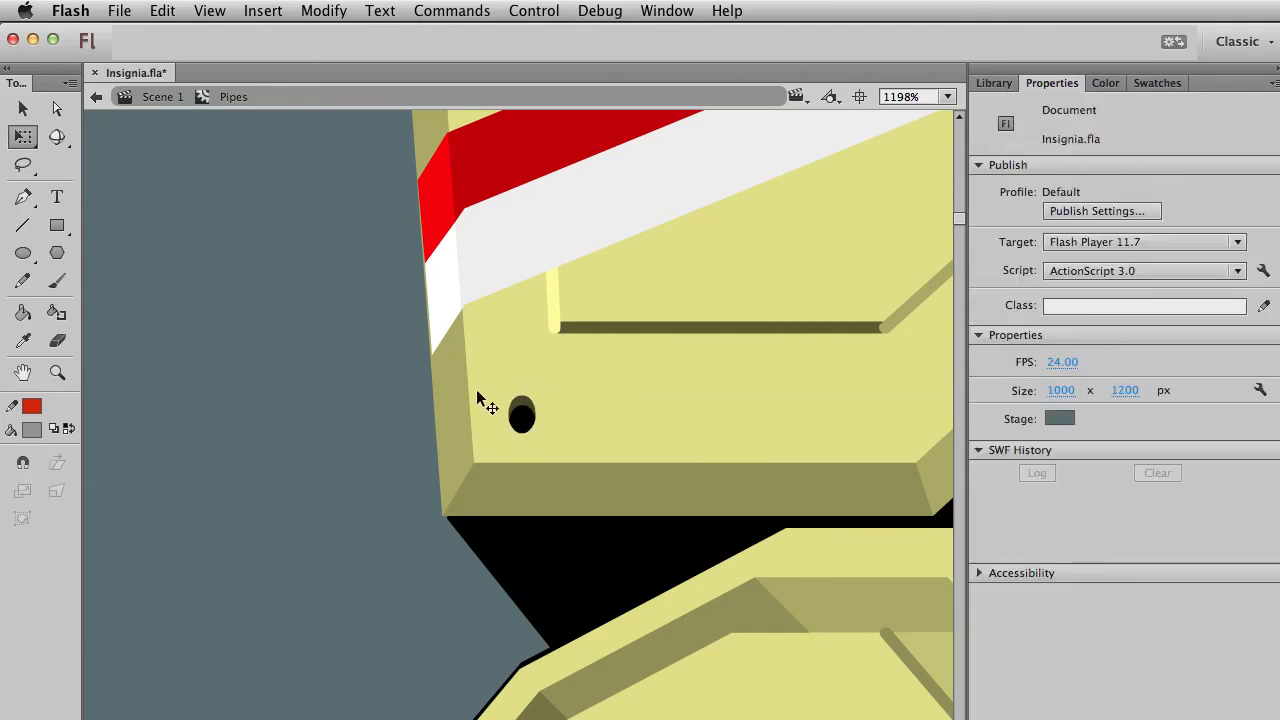
left_click(540, 425)
key("v")
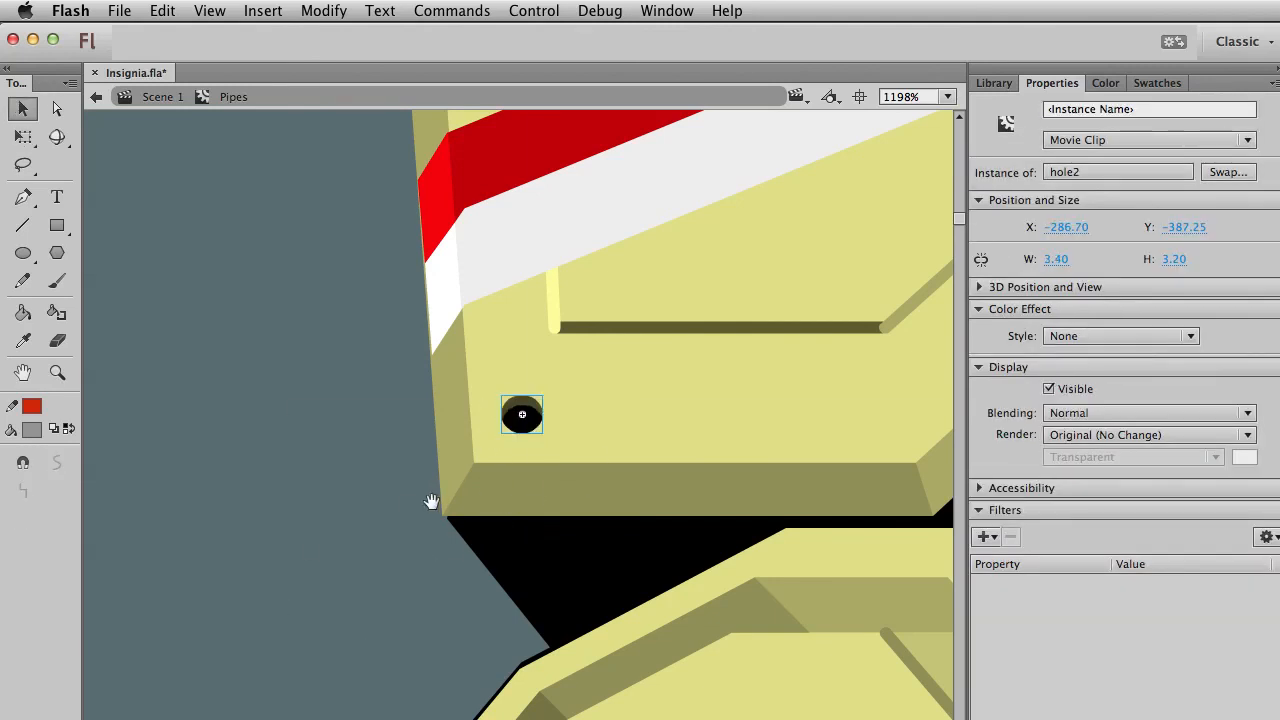
Duplicate the hole along the shoulder plate's lower edge to the inner corner, at about X -256.7, Y -387.25.
left_click_drag(555, 500, 337, 506)
left_click_drag(292, 430, 664, 422)
key("super+1")
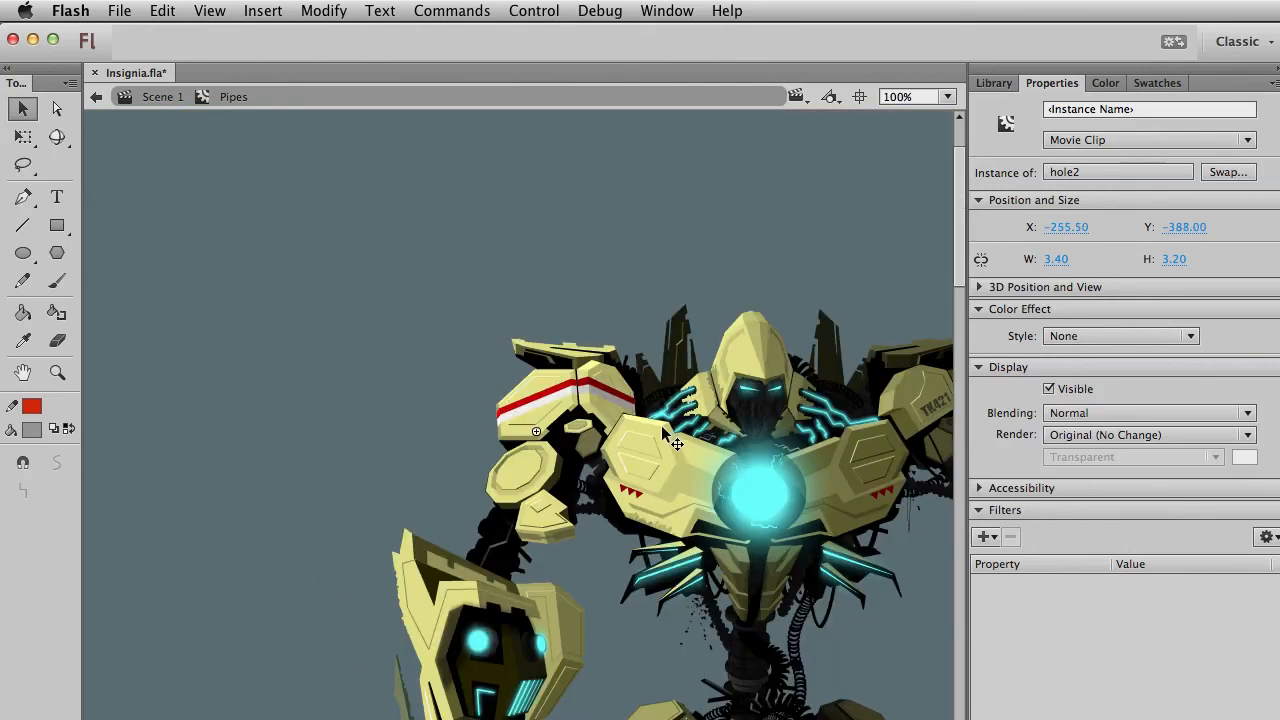
left_click(57, 372)
left_click_drag(308, 332, 704, 548)
key("v")
left_click(392, 491)
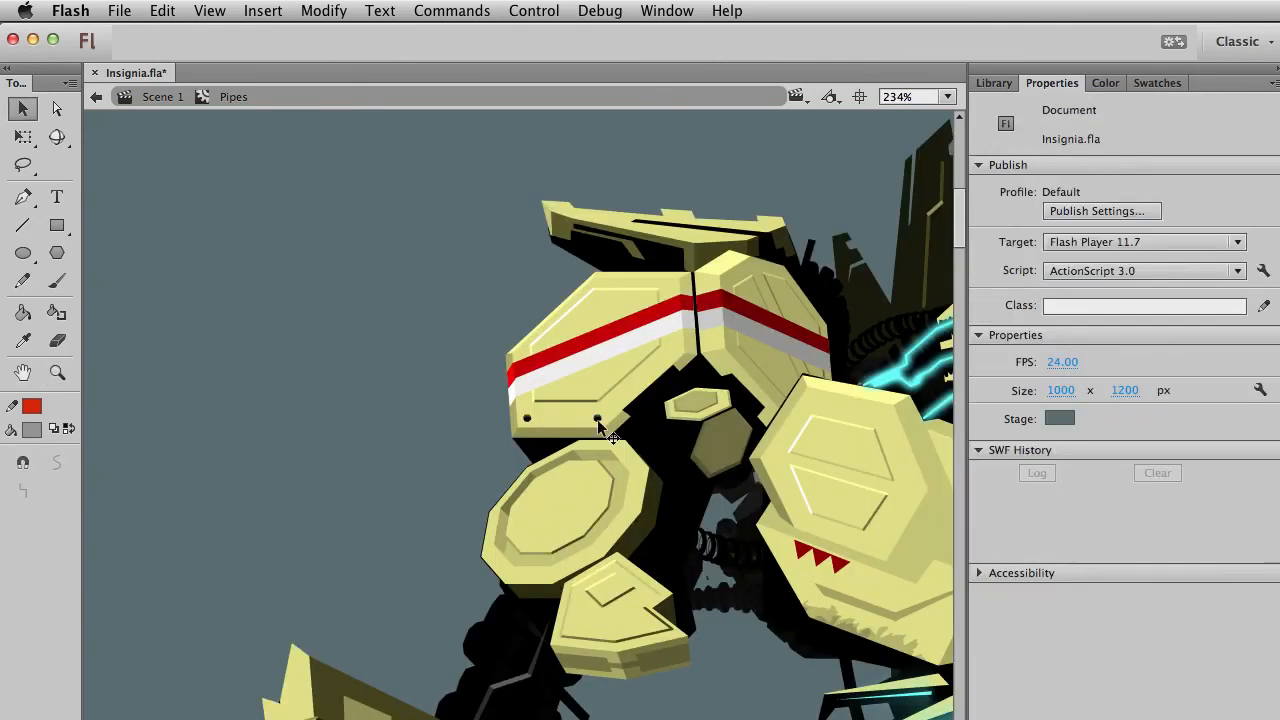
Copy a hole onto the adjoining shaded shoulder plate just below the stripe, at about X -199.3, Y -419.
left_click(598, 420)
left_click_drag(632, 440, 632, 440)
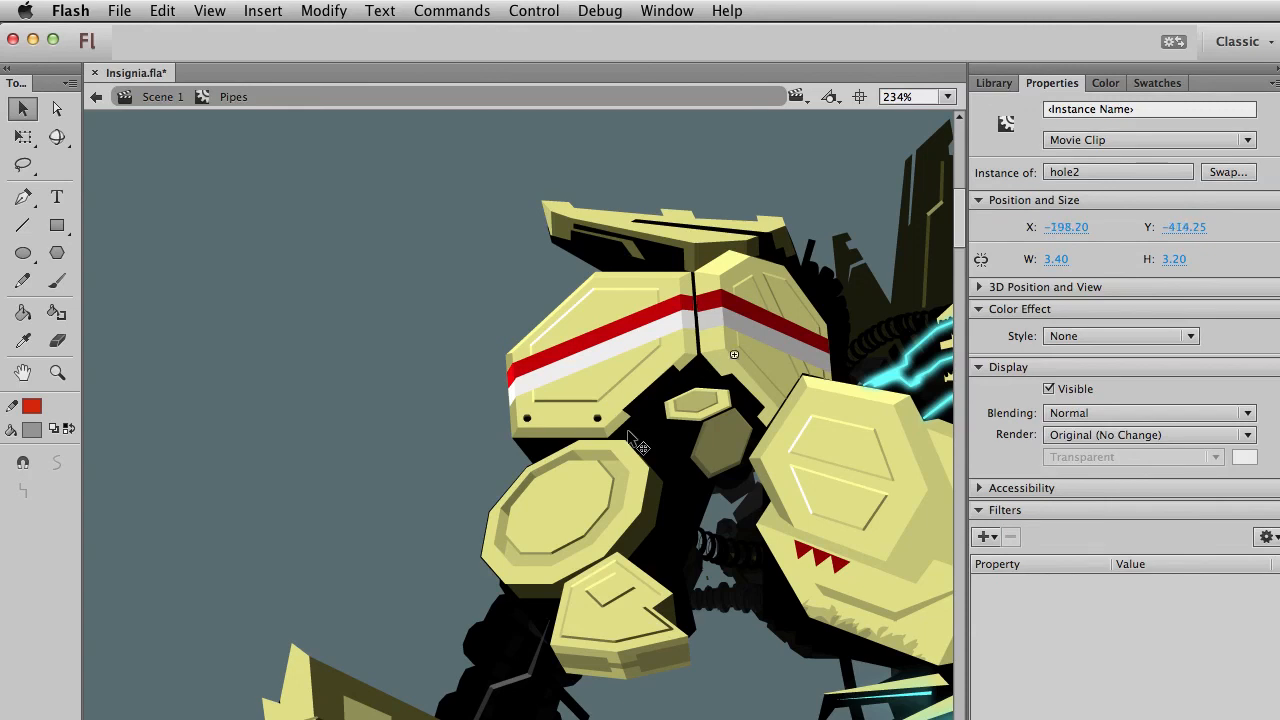
left_click(57, 372)
left_click_drag(500, 268, 848, 436)
key("v")
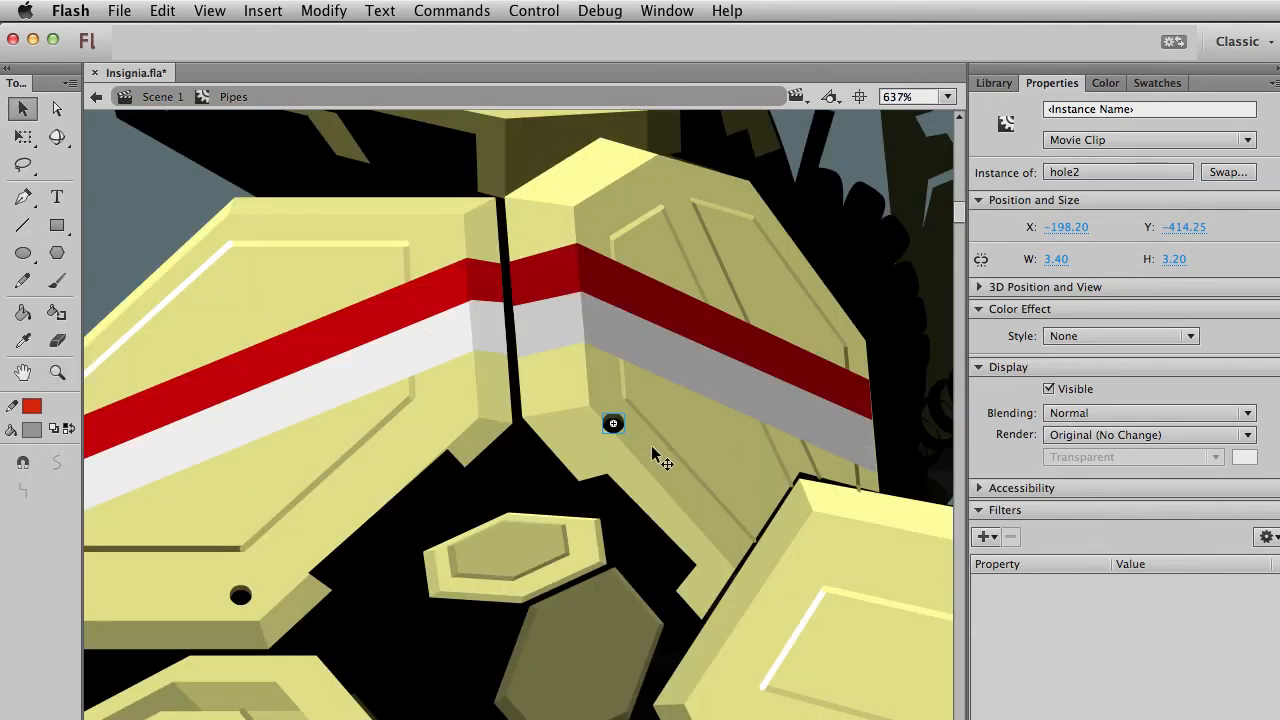
left_click_drag(640, 443, 630, 410)
left_click(160, 223)
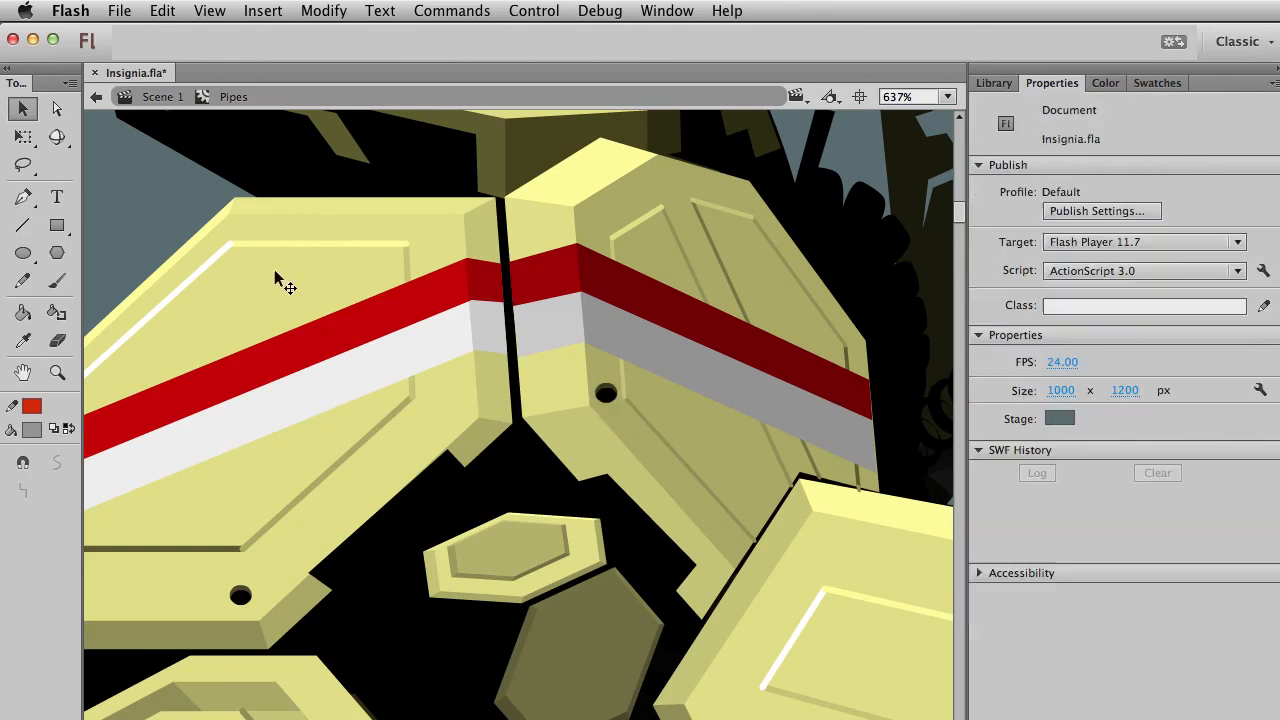
Rotate the hole on the shaded shoulder plate to follow the plate's slanted surface.
left_click(607, 394)
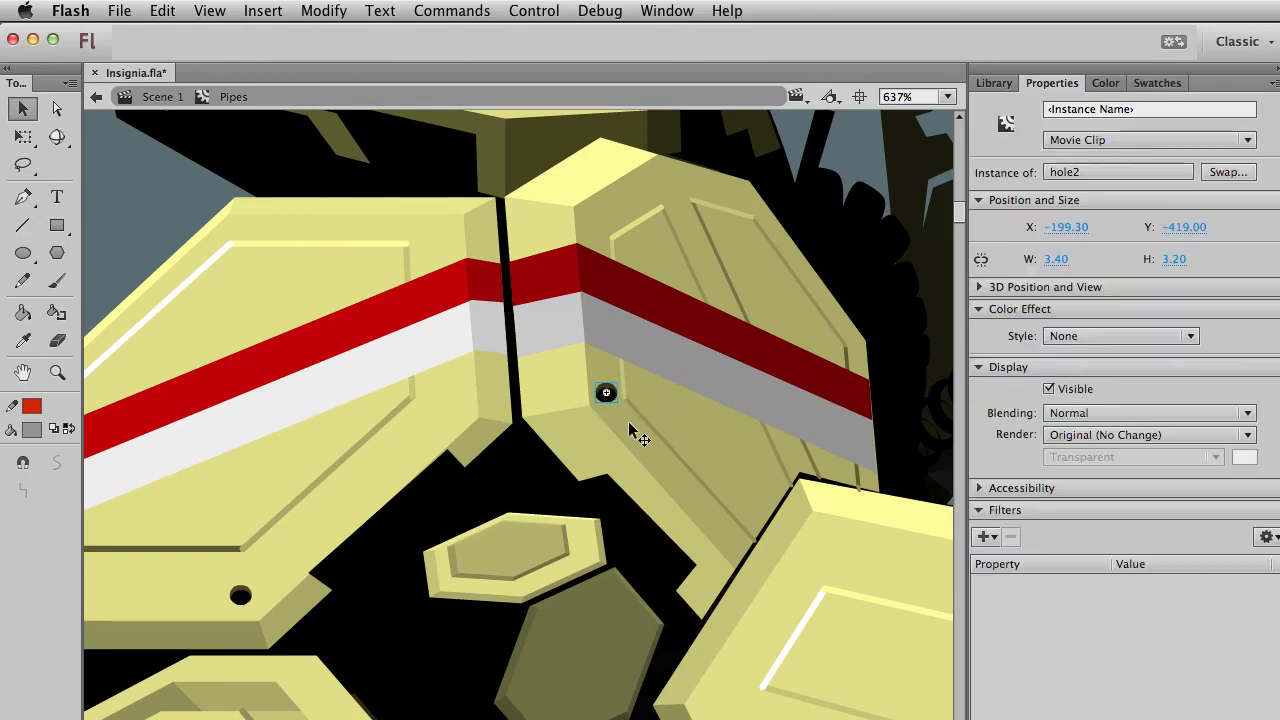
key("q")
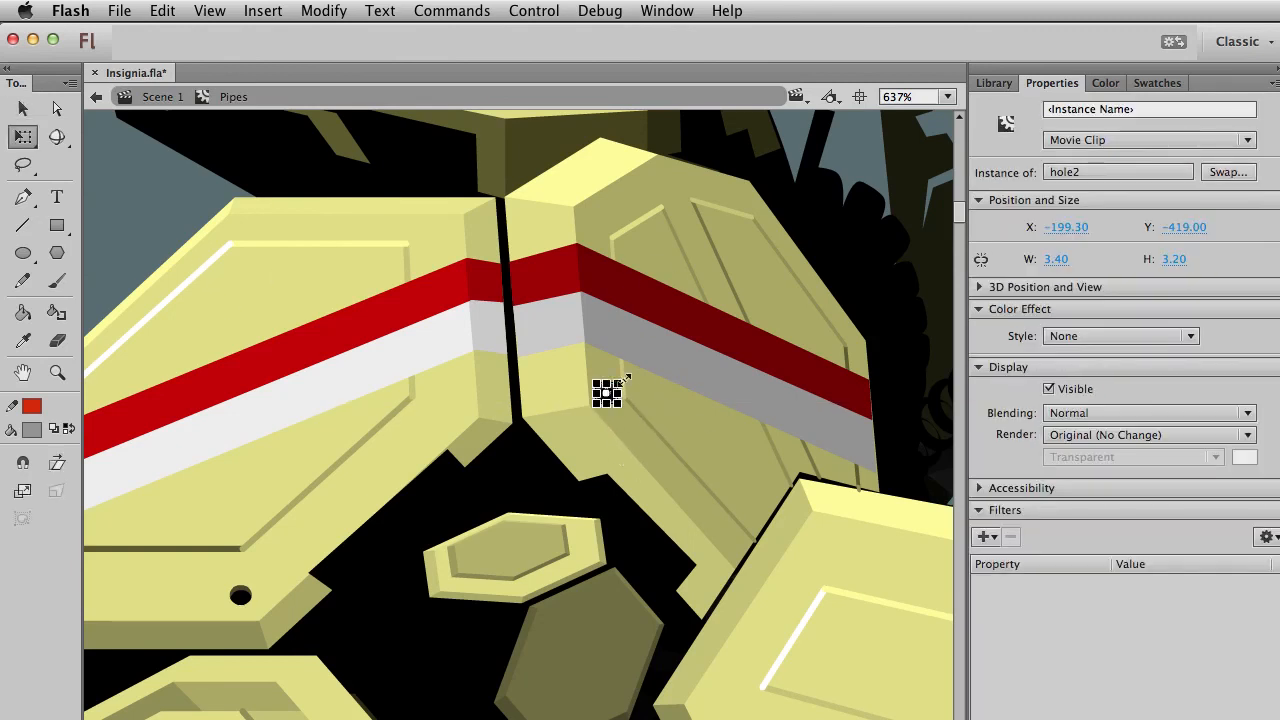
key("v")
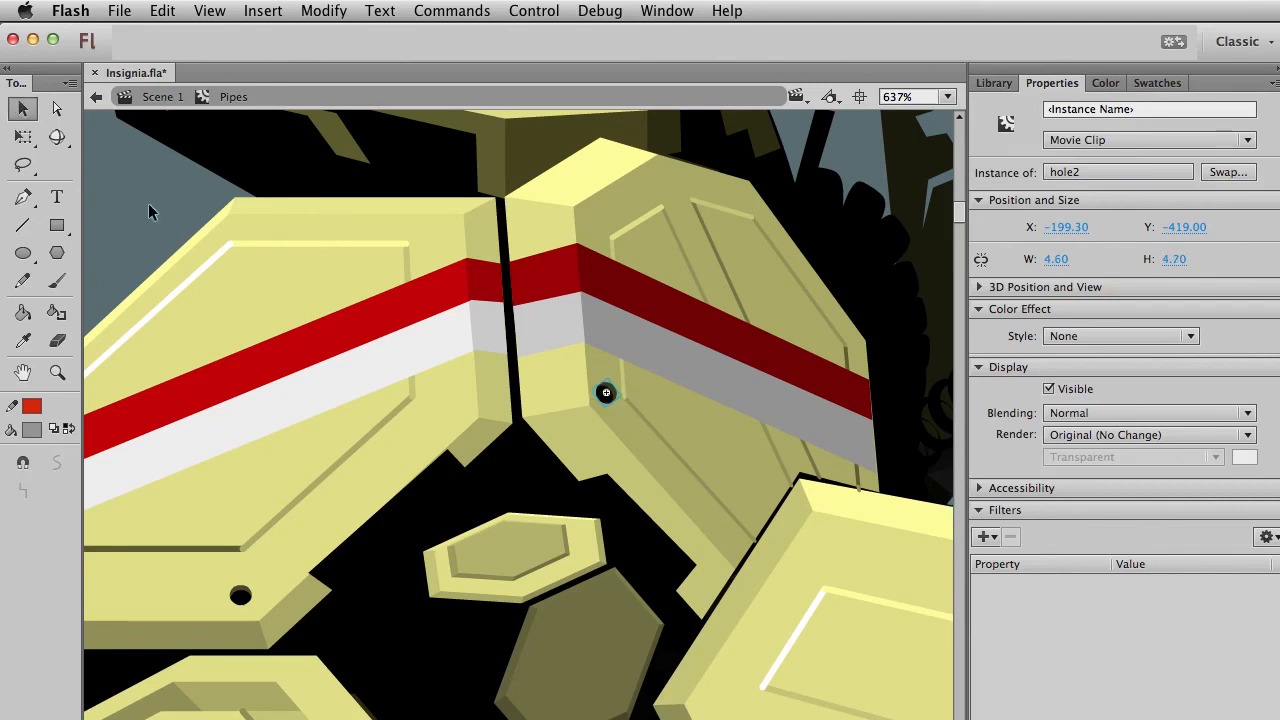
left_click(178, 223)
left_click(607, 393)
key("q")
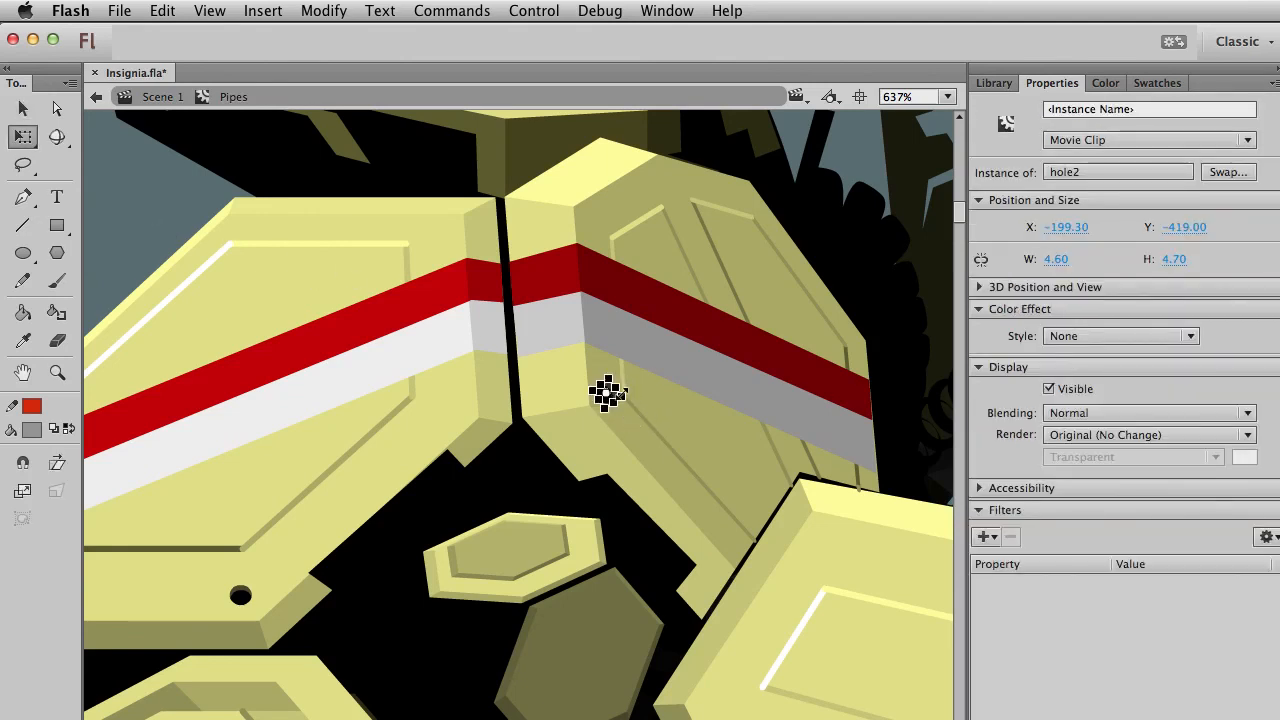
Squeeze the rotated hole on the shaded plate to about 2.9 by 3.7 px to match its perspective.
left_click(57, 372)
left_click_drag(529, 343, 694, 486)
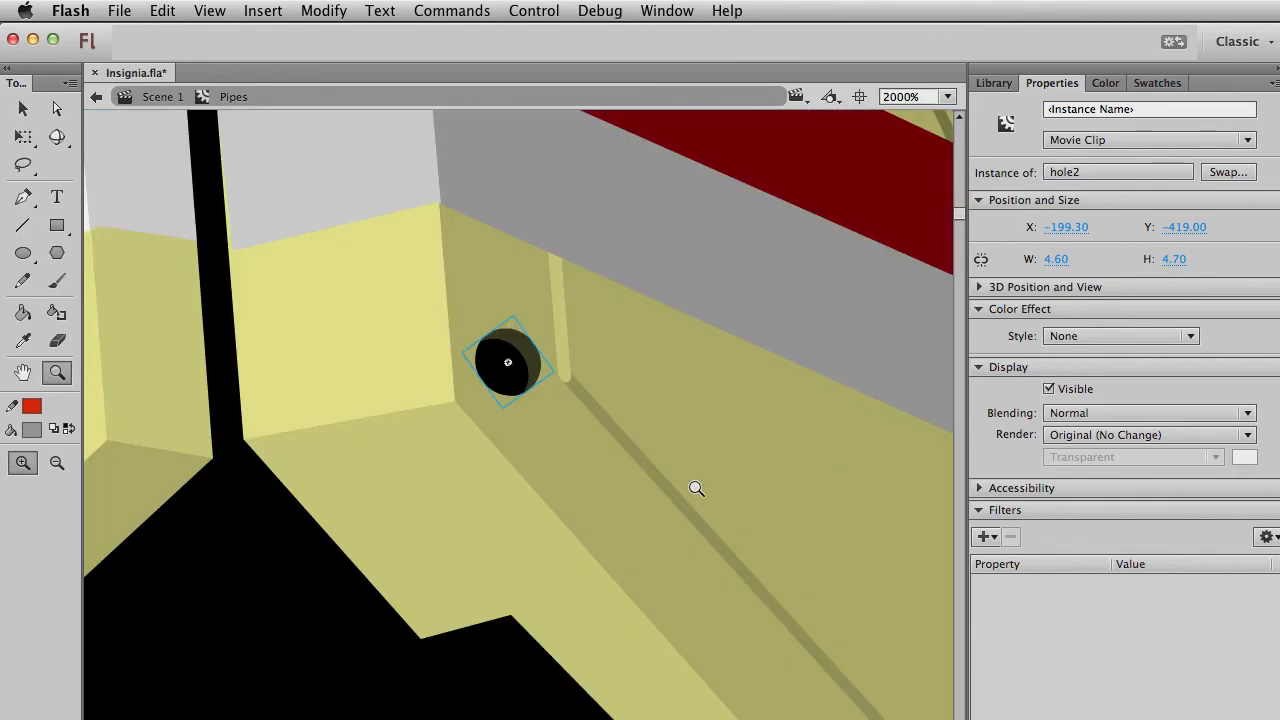
key("q")
left_click_drag(566, 381, 535, 361)
left_click(323, 549)
key("ctrl+1")
left_click(275, 446)
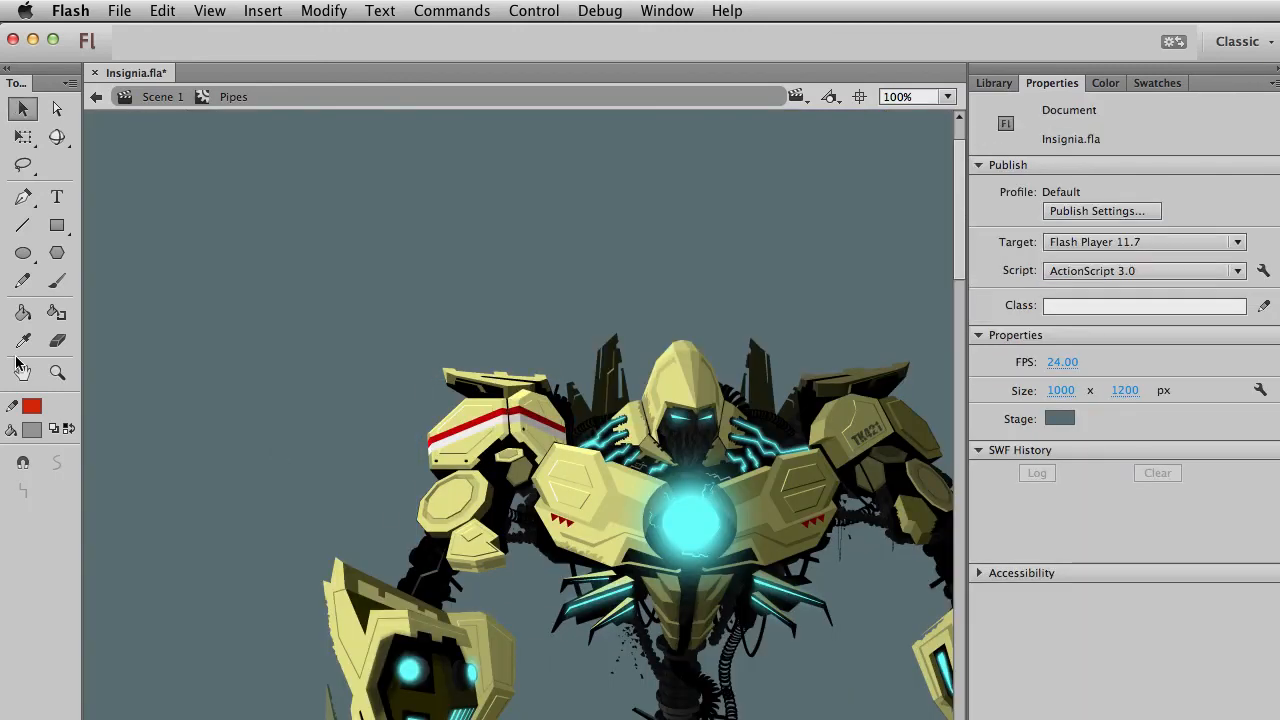
Duplicate the narrowed hole and place the copy at the shaded shoulder plate's top corner.
left_click(57, 372)
left_click_drag(462, 362, 674, 528)
key("v")
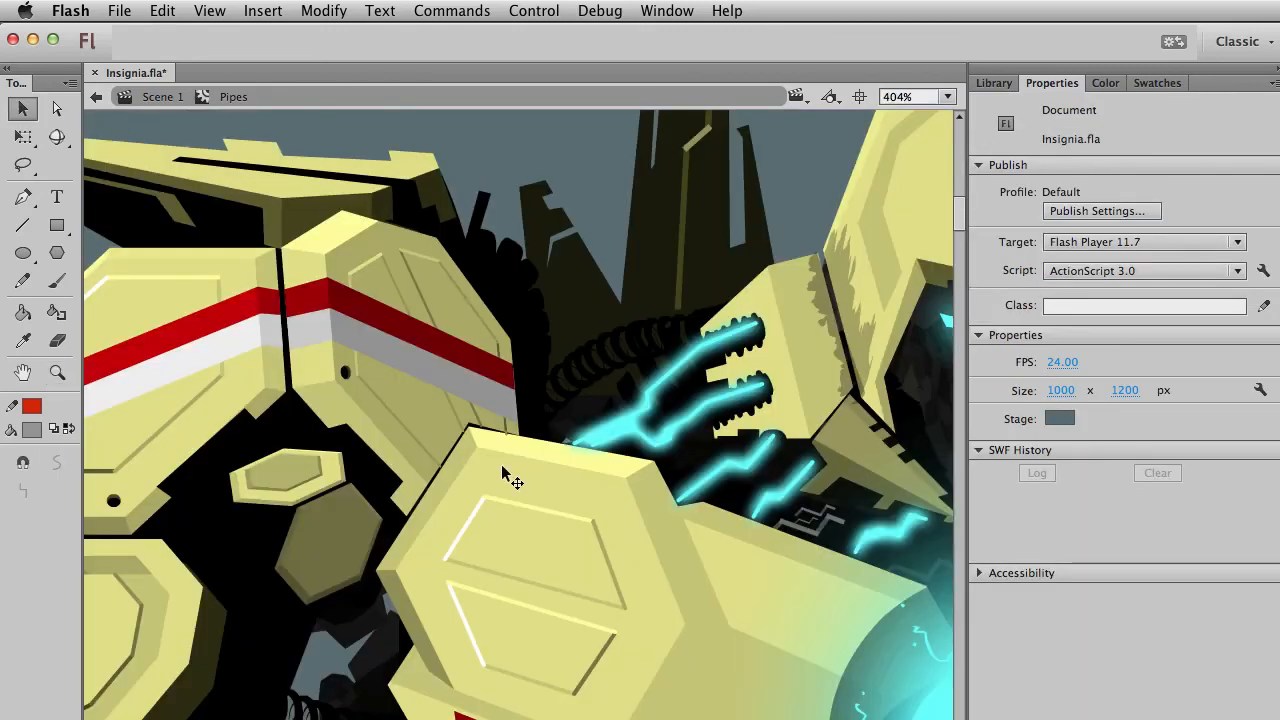
left_click(345, 373)
key("Up")
key("Up")
key("Up")
key("Up")
key("Up")
key("shift+Up")
key("shift+Right")
key("Up")
key("Up")
key("Up")
key("Up")
key("Up")
Place another hole copy at the stripe's inner end on the shaded plate's edge, at about X -159.55, Y -415.75.
key("shift+Down")
key("Down")
key("Down")
key("Down")
key("Down")
key("Down")
key("Right")
key("Right")
key("Right")
key("Right")
key("Right")
key("Right")
key("Right")
key("Right")
key("Right")
key("Right")
key("Right")
key("Right")
key("Right")
key("Right")
key("Right")
key("Right")
key("Right")
key("Right")
key("Right")
key("Right")
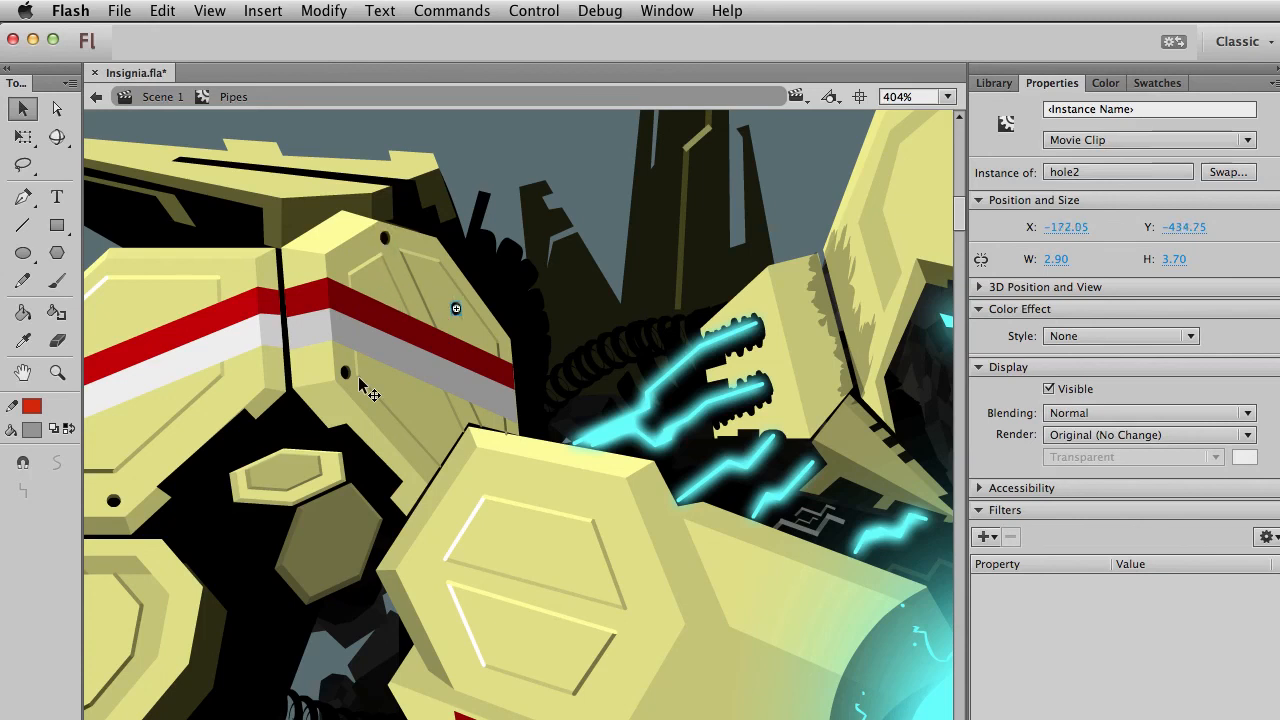
key("Down")
key("Down")
key("Down")
key("Down")
key("Down")
key("Right")
key("Right")
key("Down")
key("Down")
key("shift+Down")
key("Up")
key("Up")
left_click(362, 385)
left_click(474, 386)
left_click(537, 440)
key("Up")
key("Up")
key("Up")
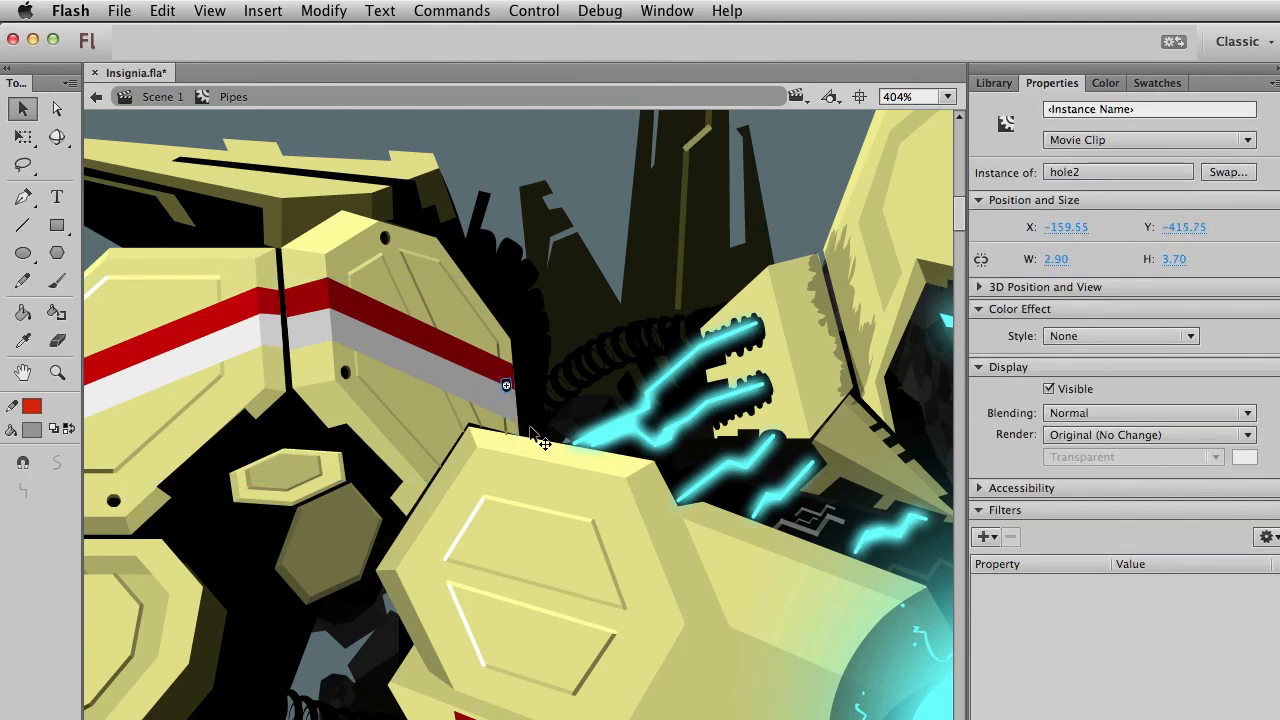
left_click(586, 186)
key("super+1")
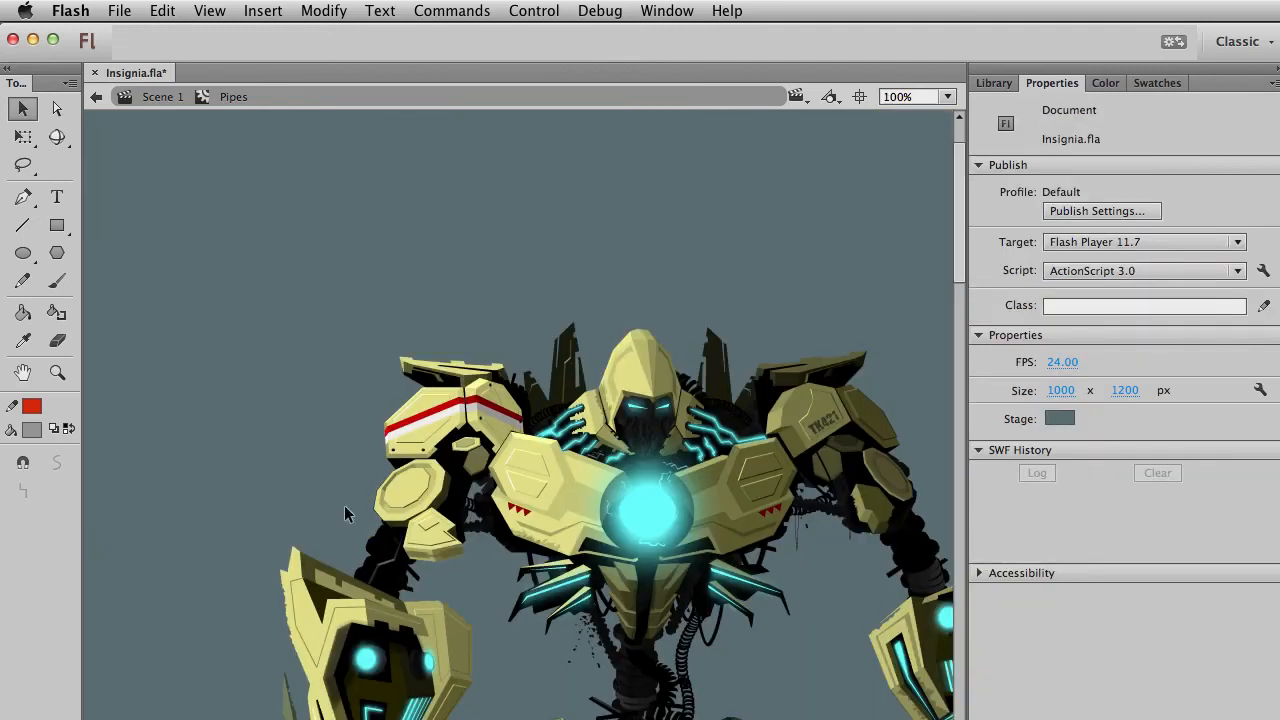
Duplicate the two lower holes of the outer shoulder plate onto its top edge.
scroll(340, 420, "down", 3)
key("z")
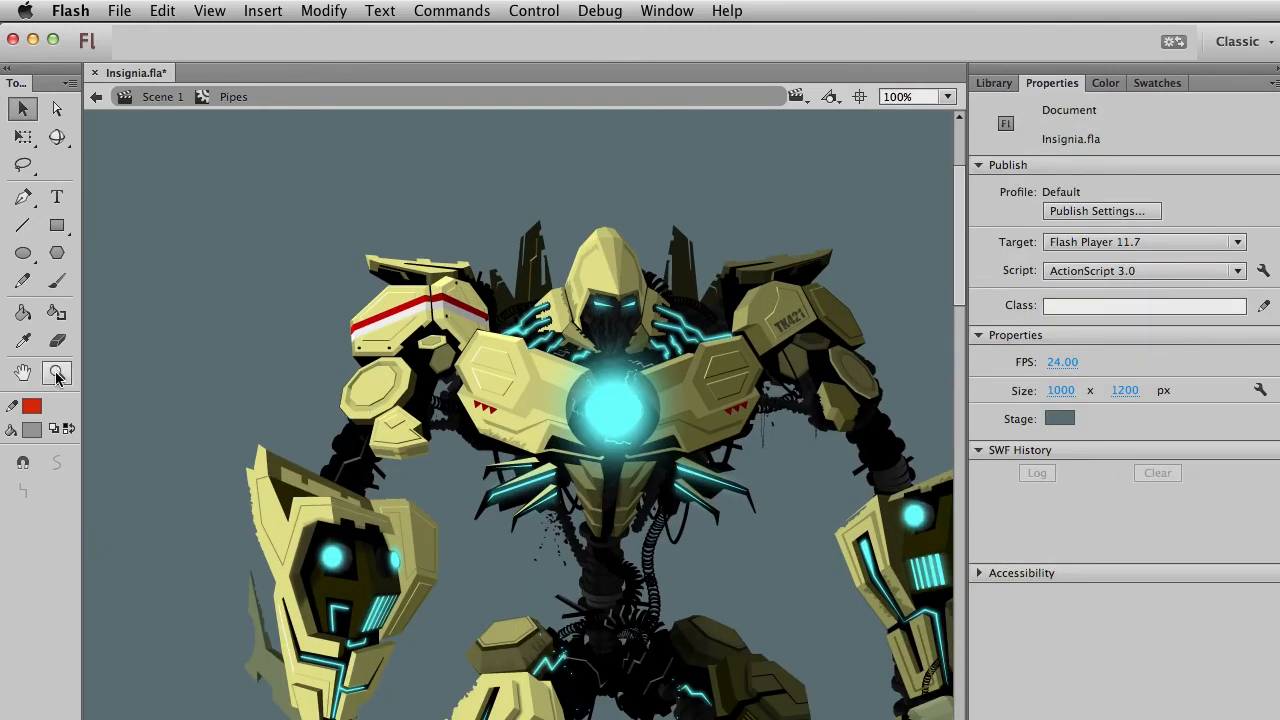
left_click_drag(306, 266, 602, 440)
left_click(270, 420)
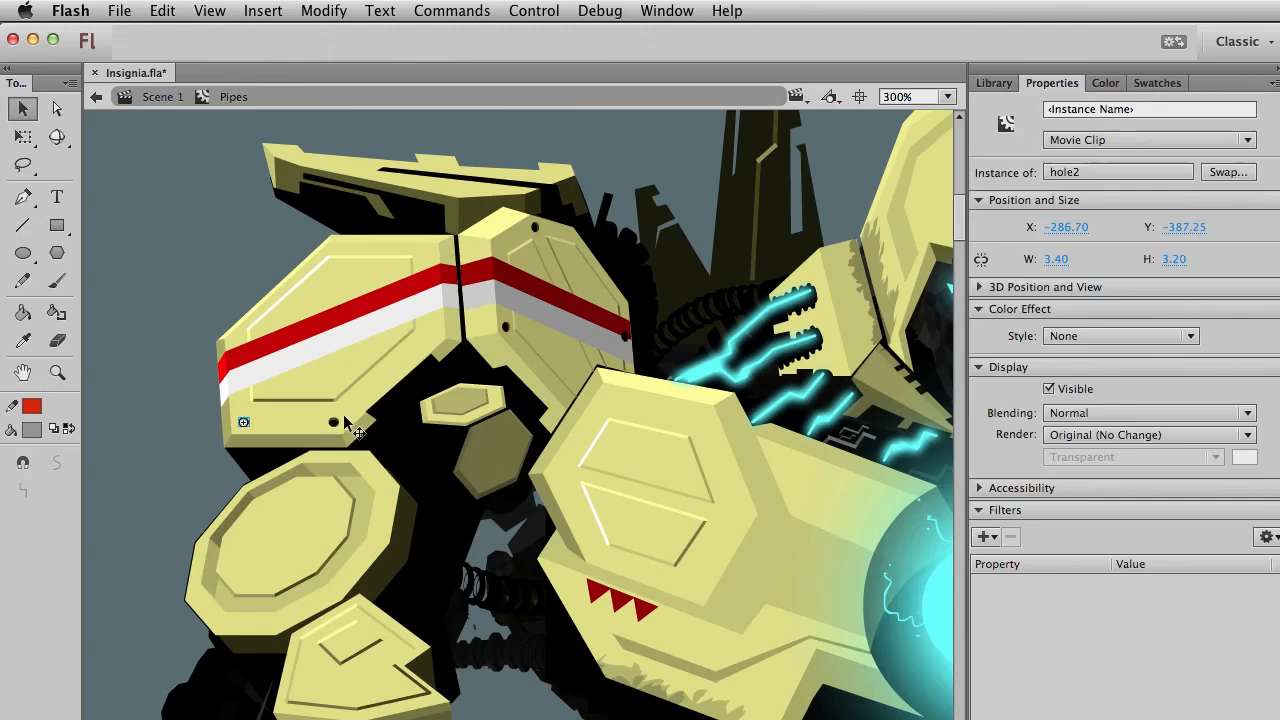
left_click_drag(338, 420, 431, 247)
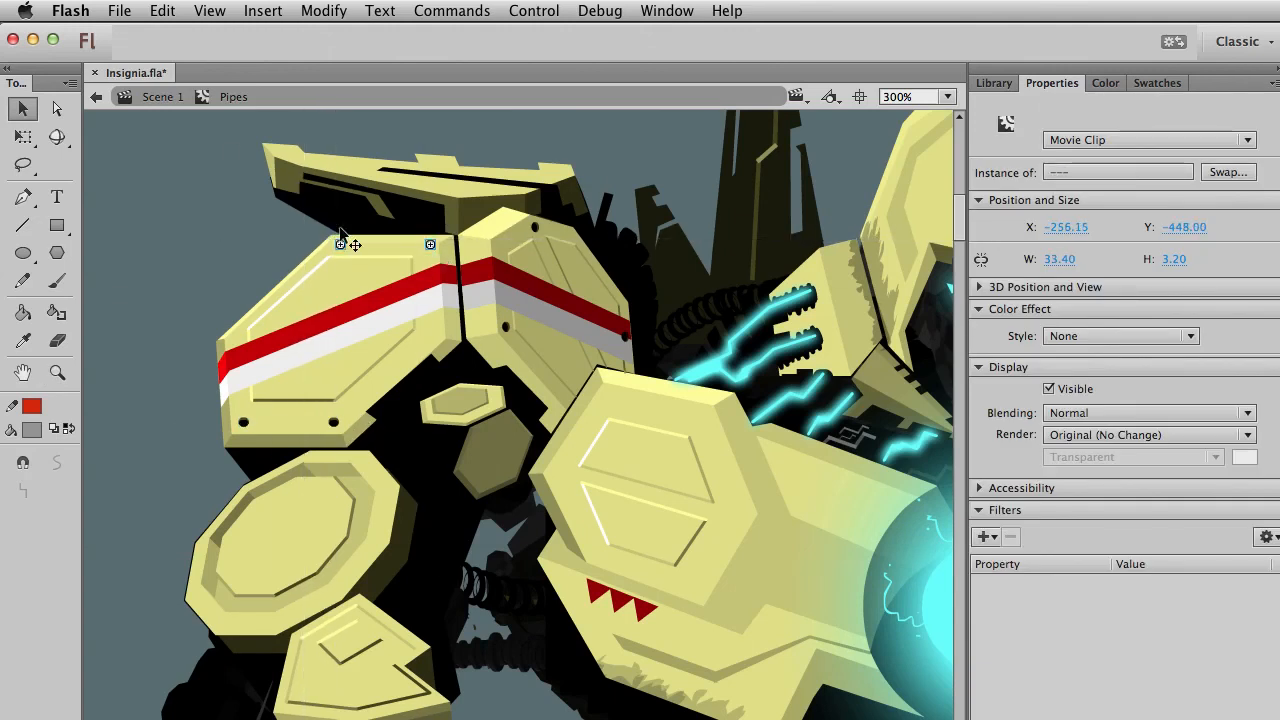
Adjust the two top-edge holes individually to fit the plate's corners, with the outer one at about X -256.9, Y -445.
left_click(431, 247)
left_click(432, 245)
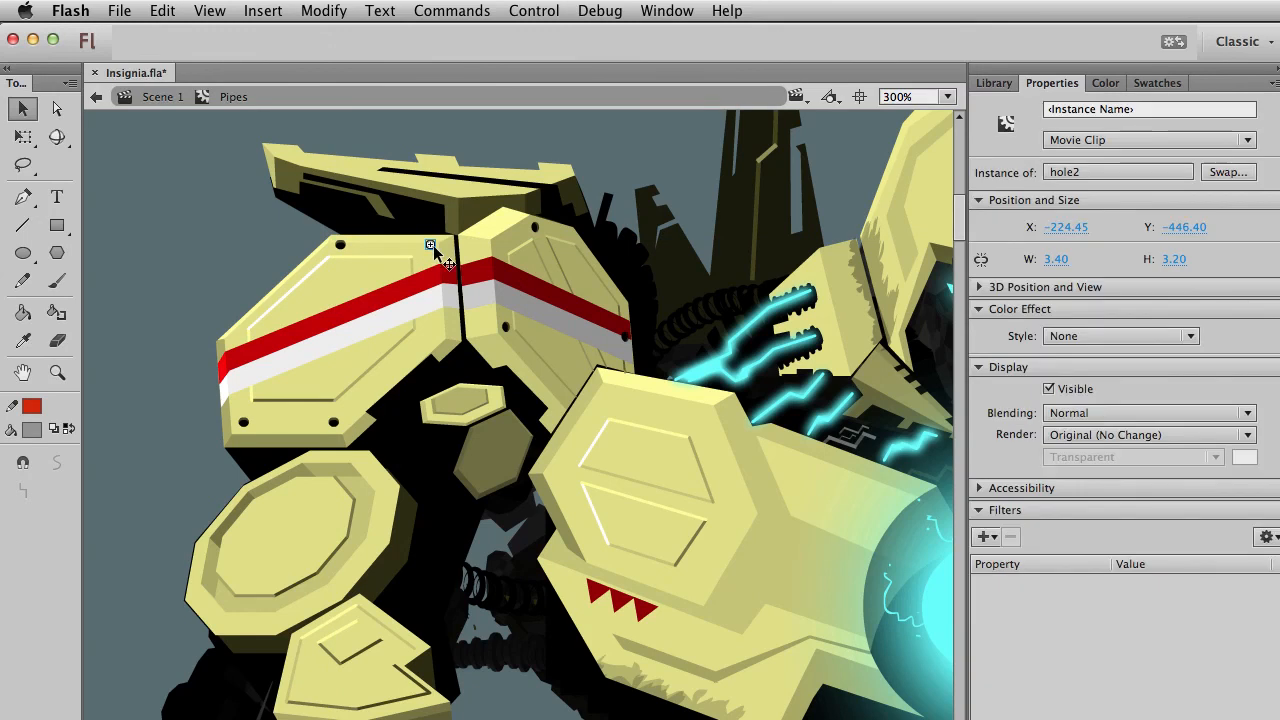
left_click_drag(434, 247, 437, 250)
left_click(341, 246)
key("Left")
key("Left")
key("Down")
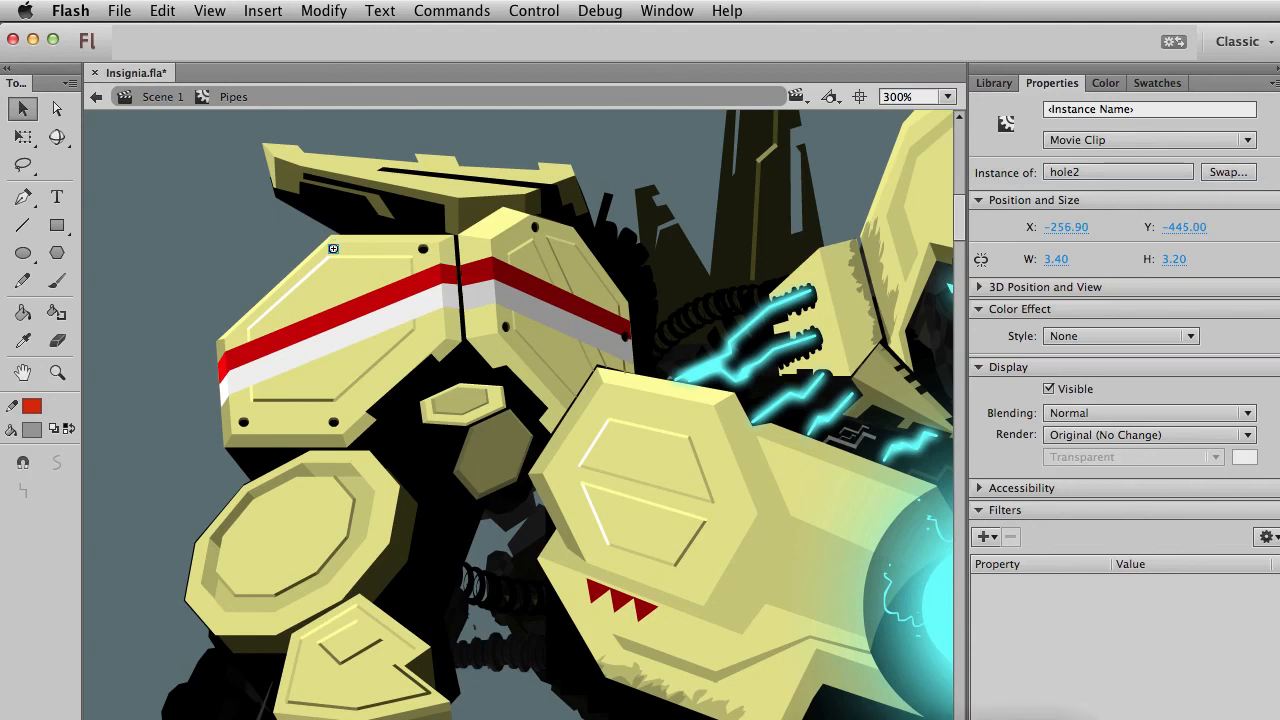
key("Return")
left_click(277, 390)
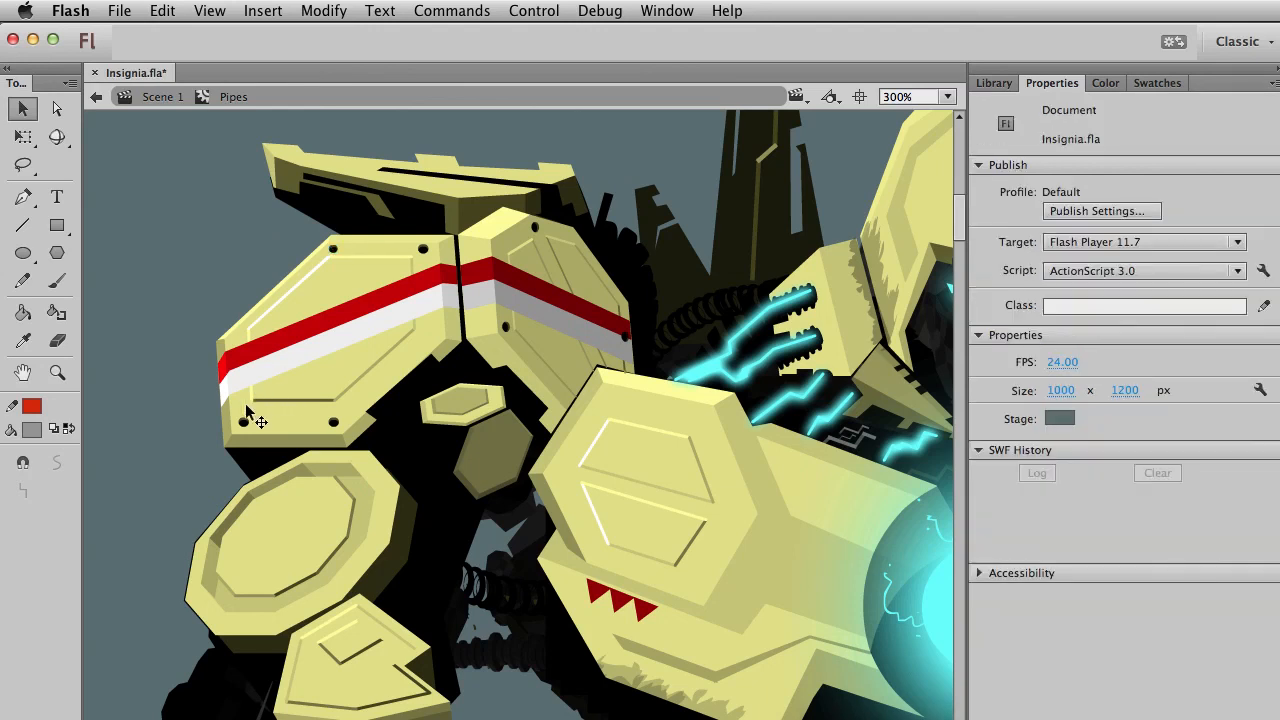
left_click(246, 424)
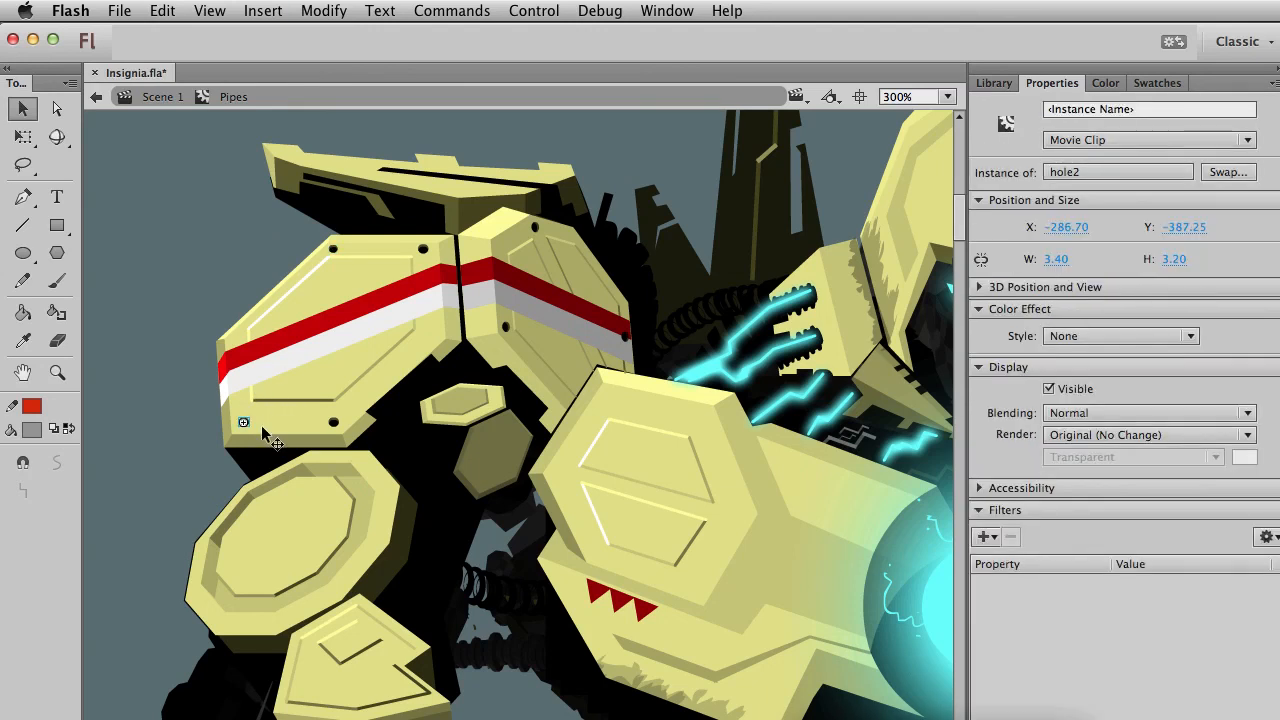
left_click(333, 422)
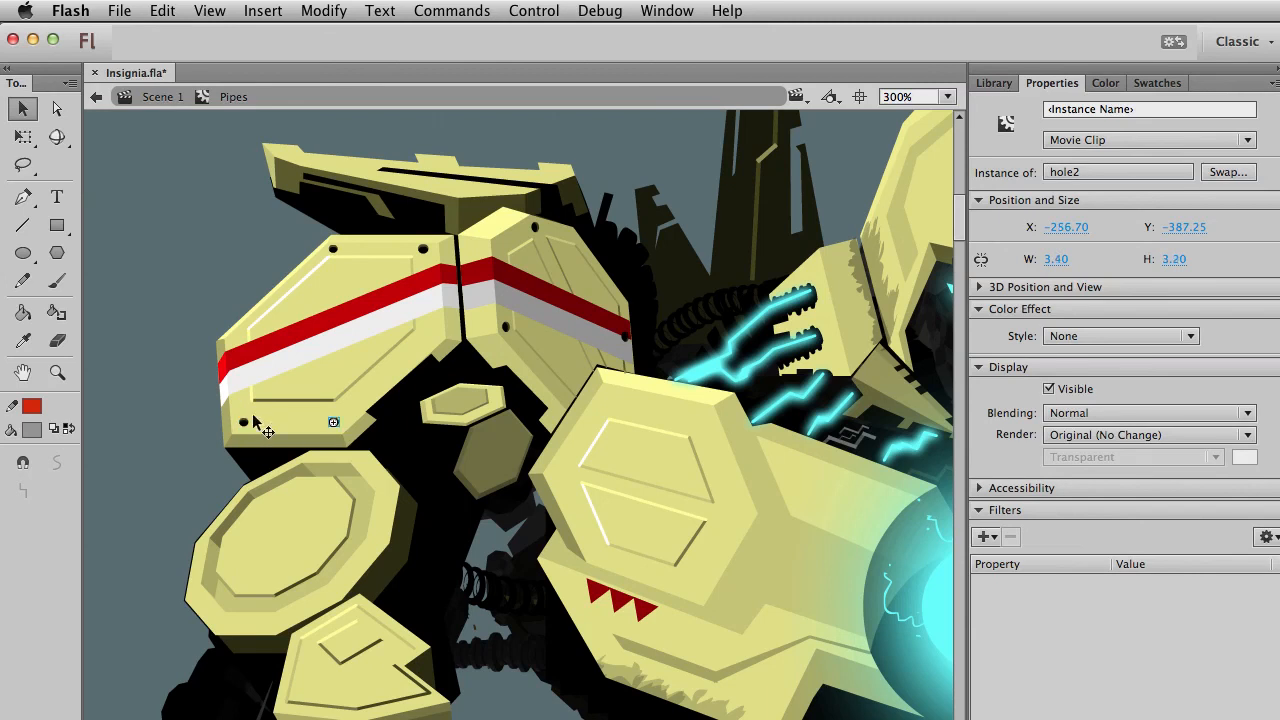
left_click(158, 253)
left_click(425, 250)
left_click(252, 232)
Try scaling the artwork inside the hole2 symbol to 80%.
double_click(427, 251)
left_click_drag(436, 250, 437, 254)
key("F8")
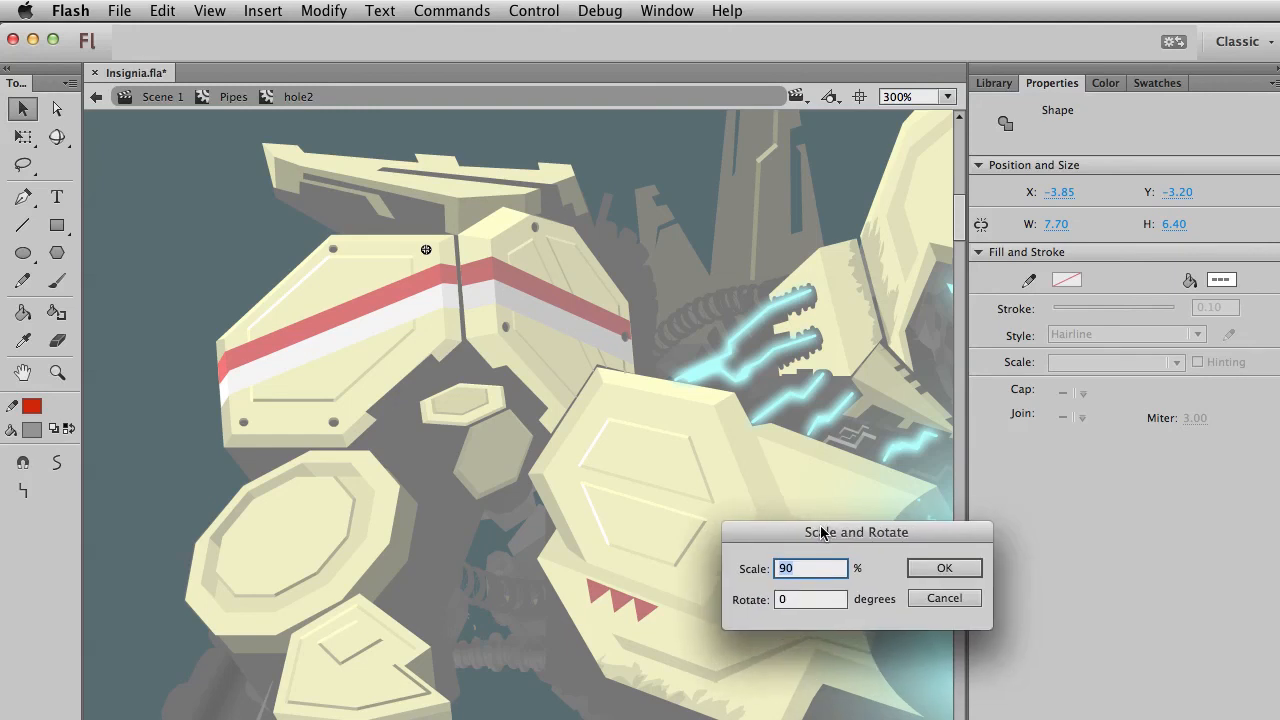
type("80")
key("Return")
key("ctrl+z")
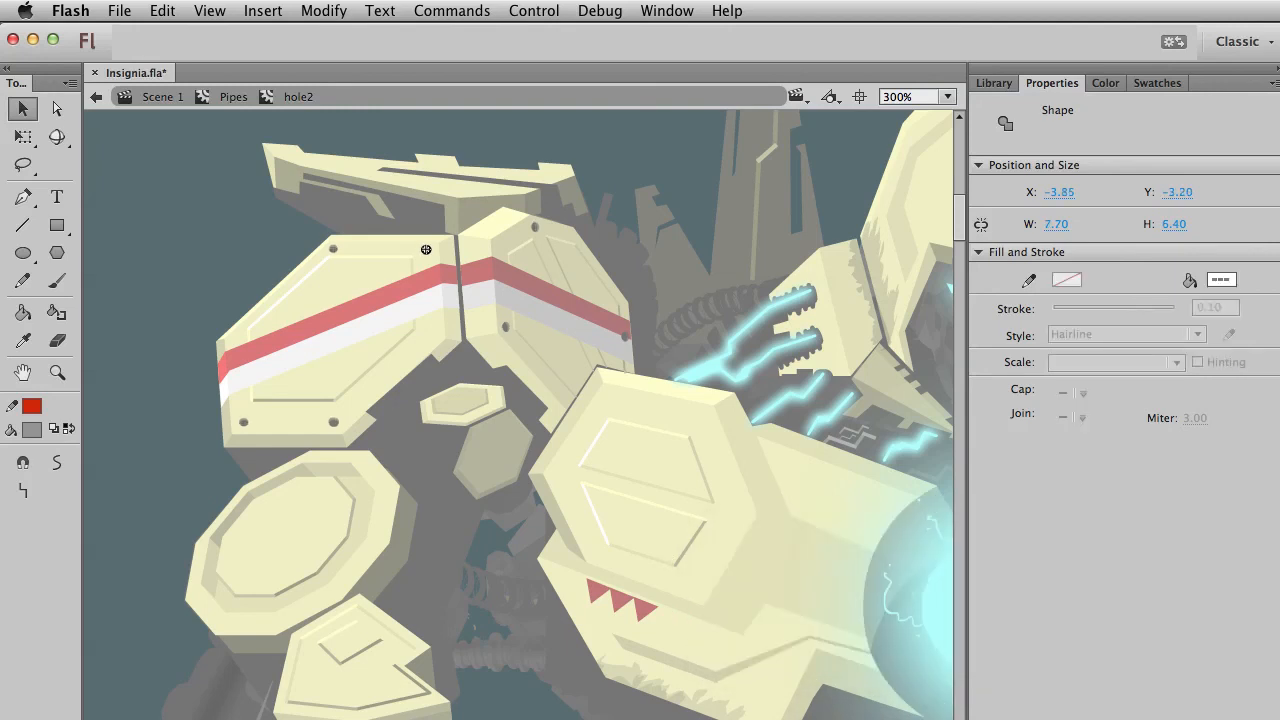
left_click(202, 250)
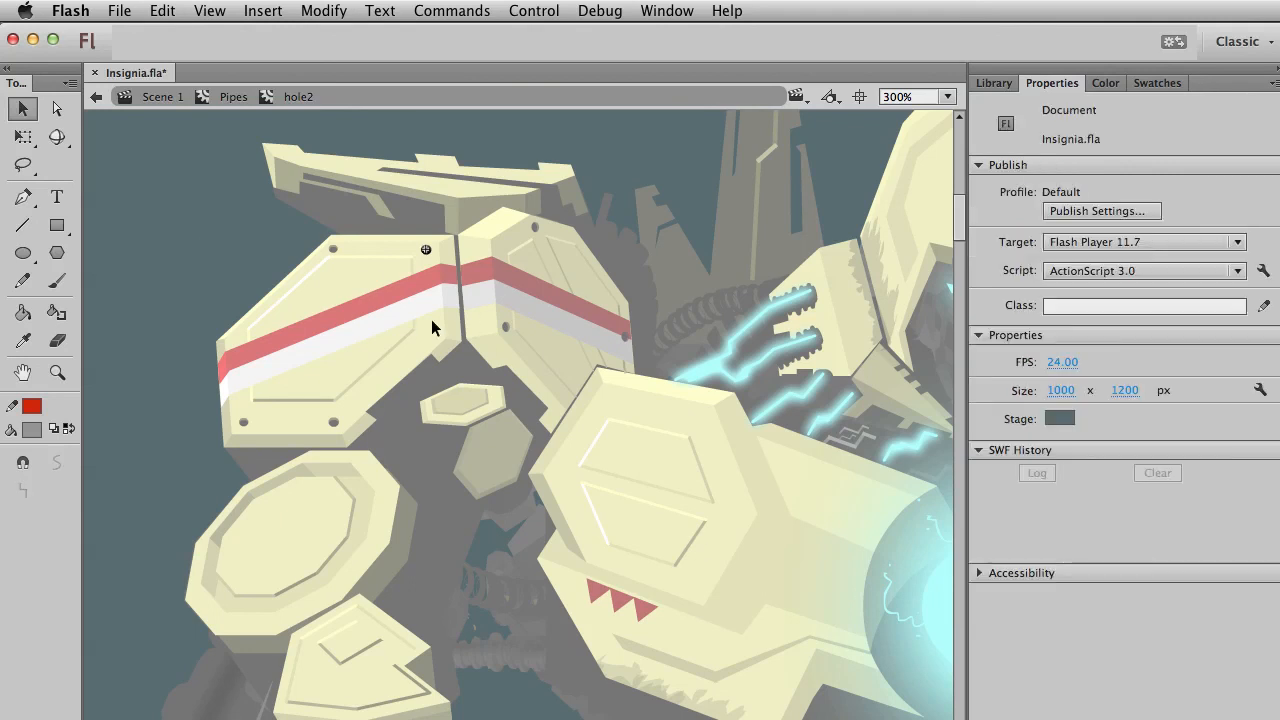
Return to Scene 1 and bring the robot's upper body into view.
key("super+1")
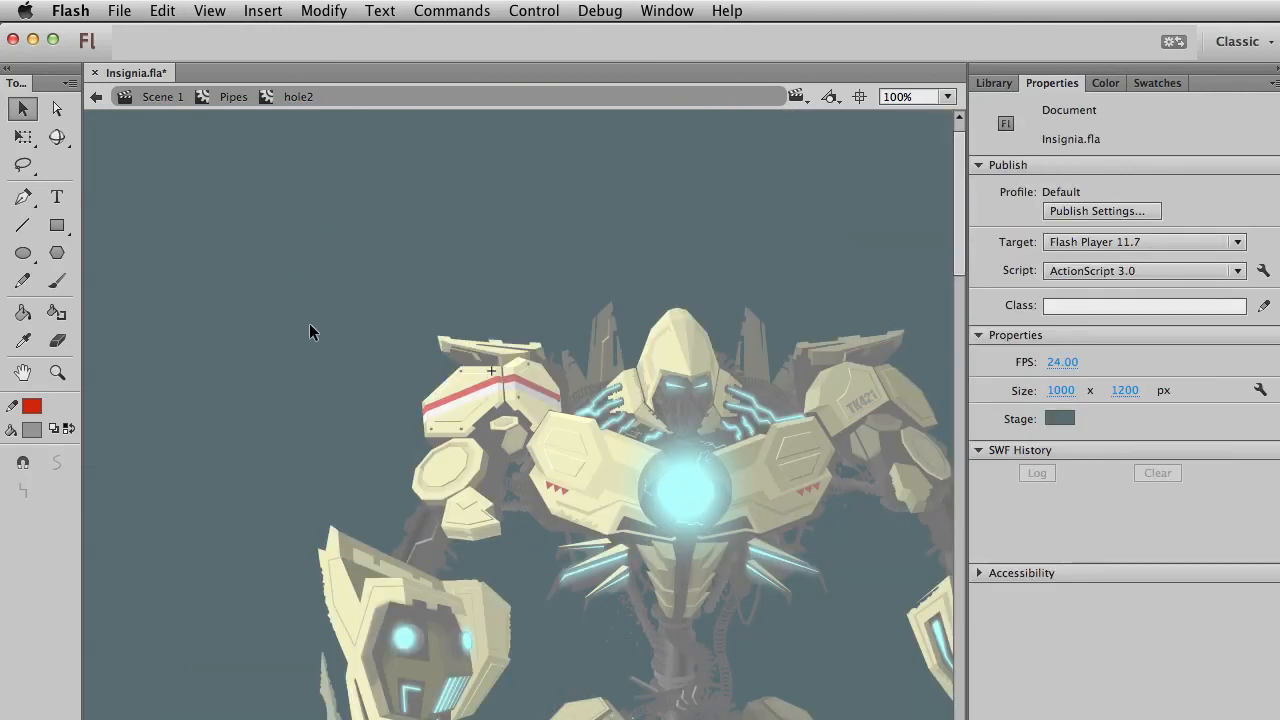
left_click(160, 97)
scroll(498, 565, "down", 5)
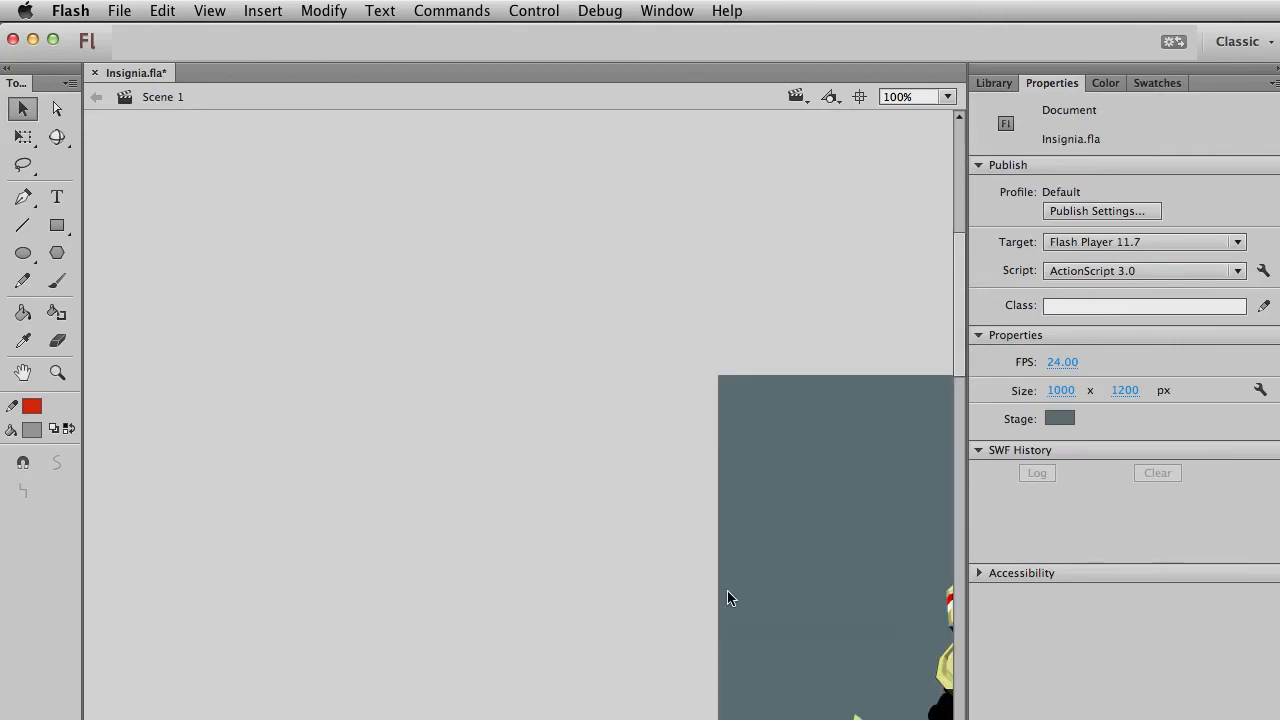
left_click_drag(754, 512, 388, 199)
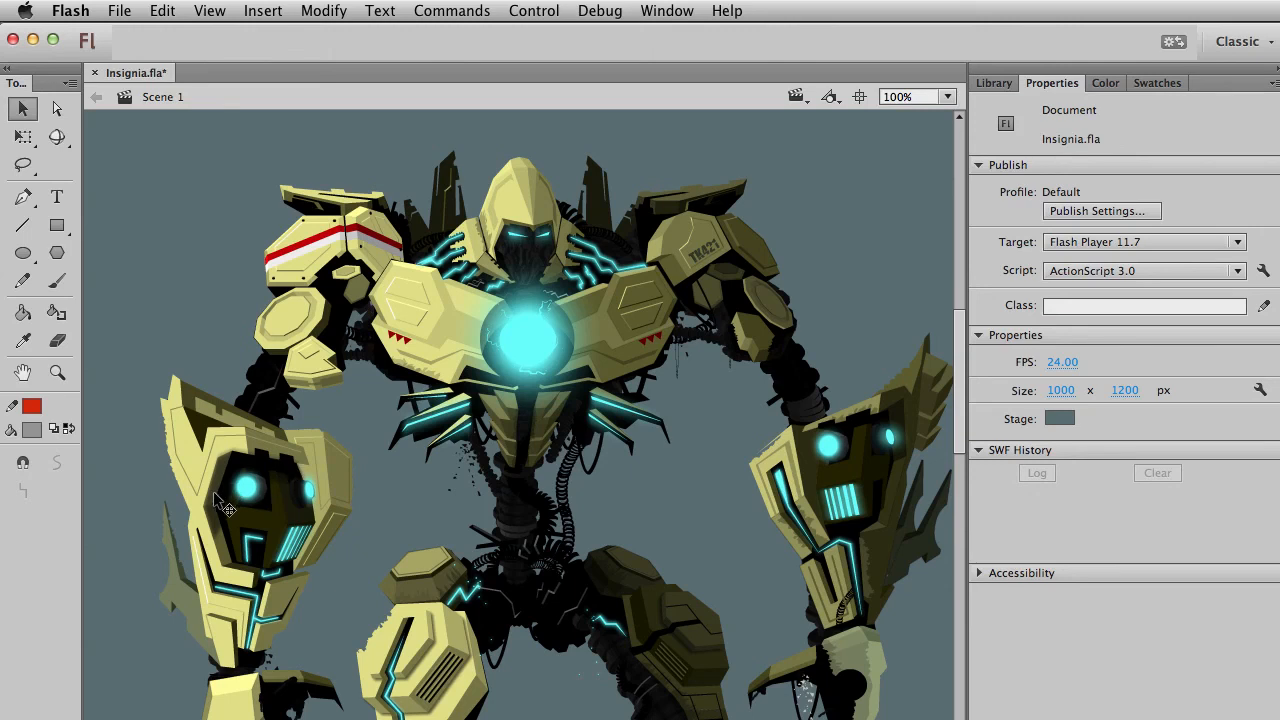
left_click(258, 580)
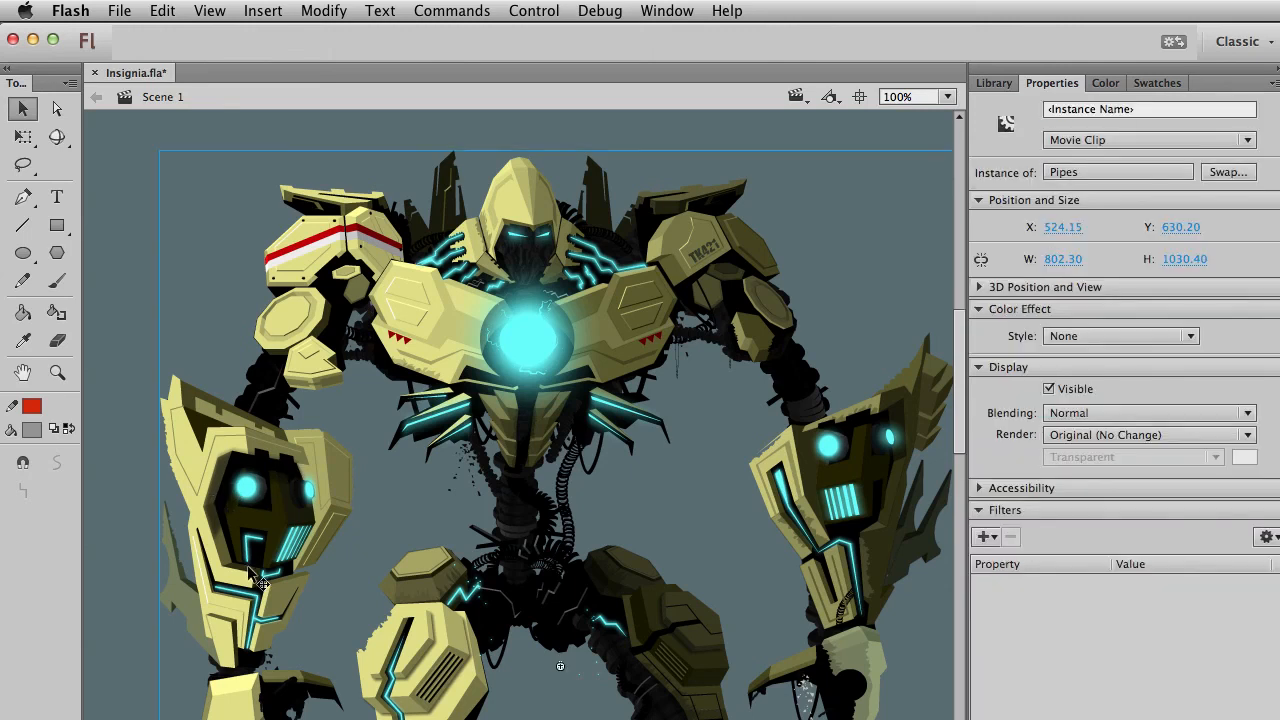
left_click(118, 312)
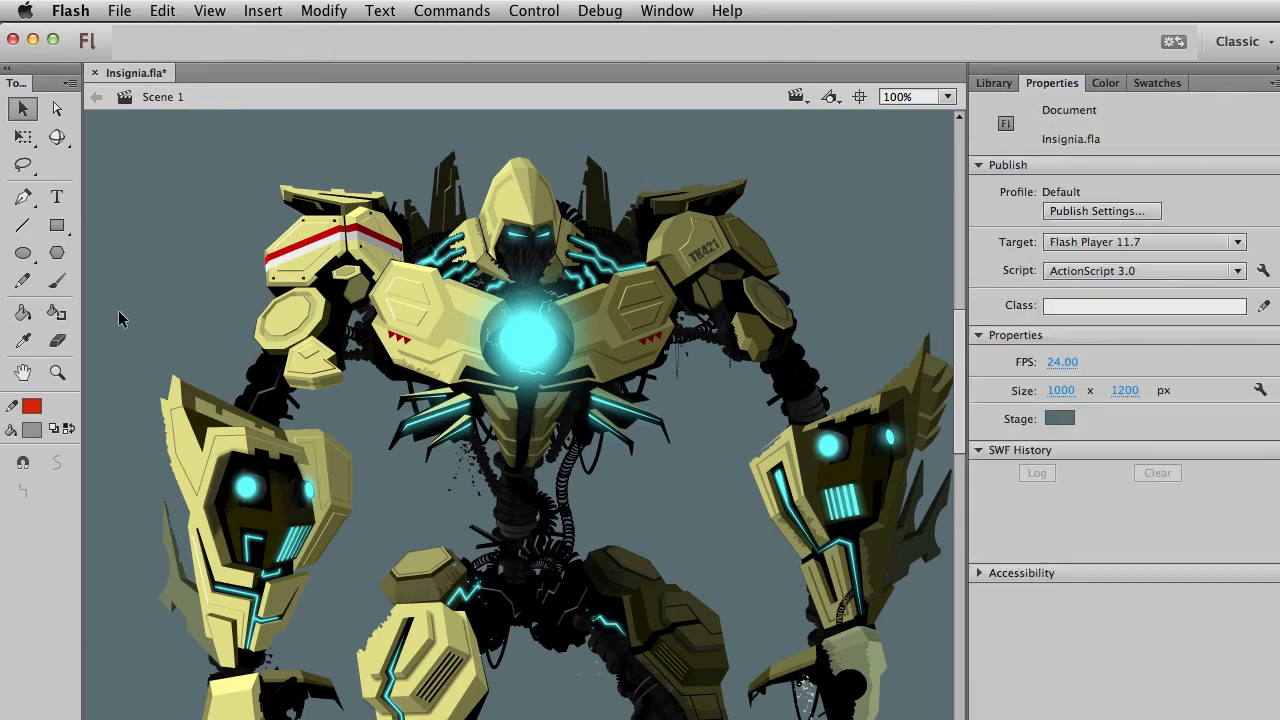